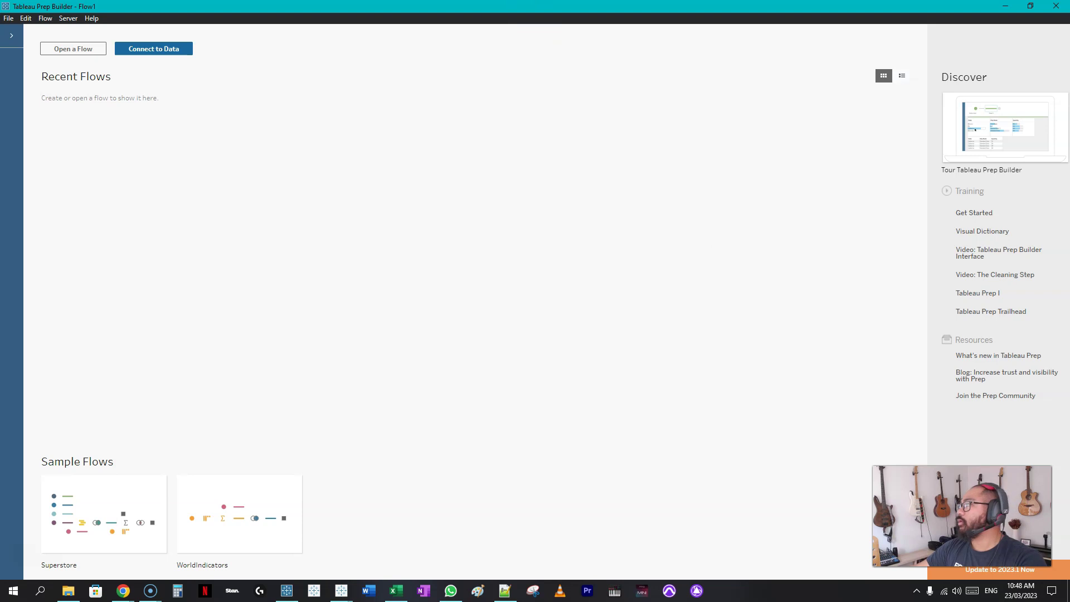
# Drag Revenue.xlsx onto the start page to create a flow with a Revenue input.
pyautogui.moveTo(1069, 313); pyautogui.dragTo(296, 303)
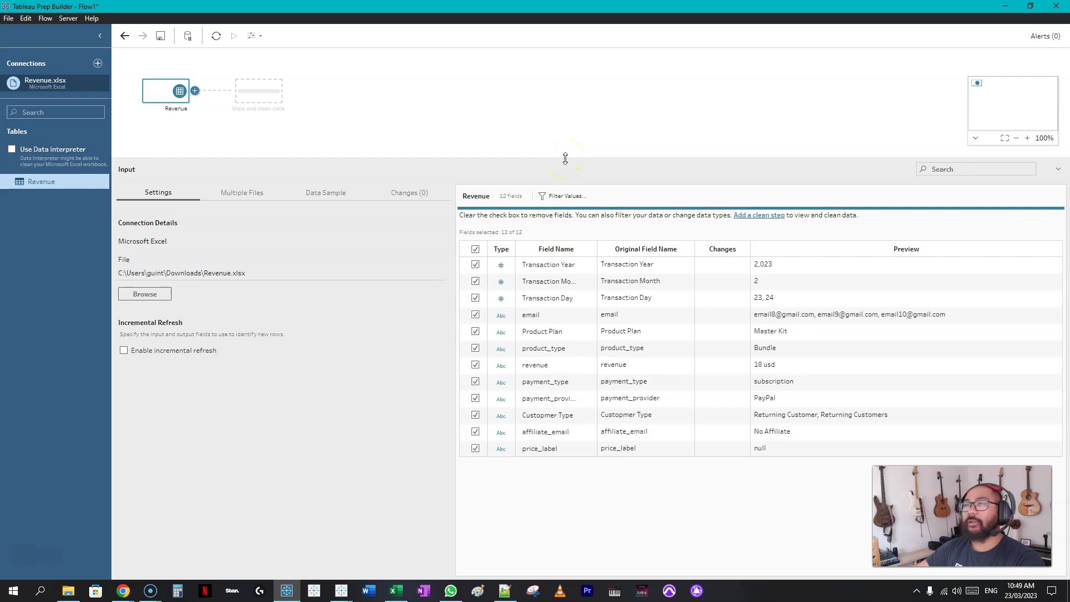
# Lower the canvas divider in stages to enlarge the flow canvas above the Revenue field list.
pyautogui.moveTo(566, 159); pyautogui.dragTo(560, 187)
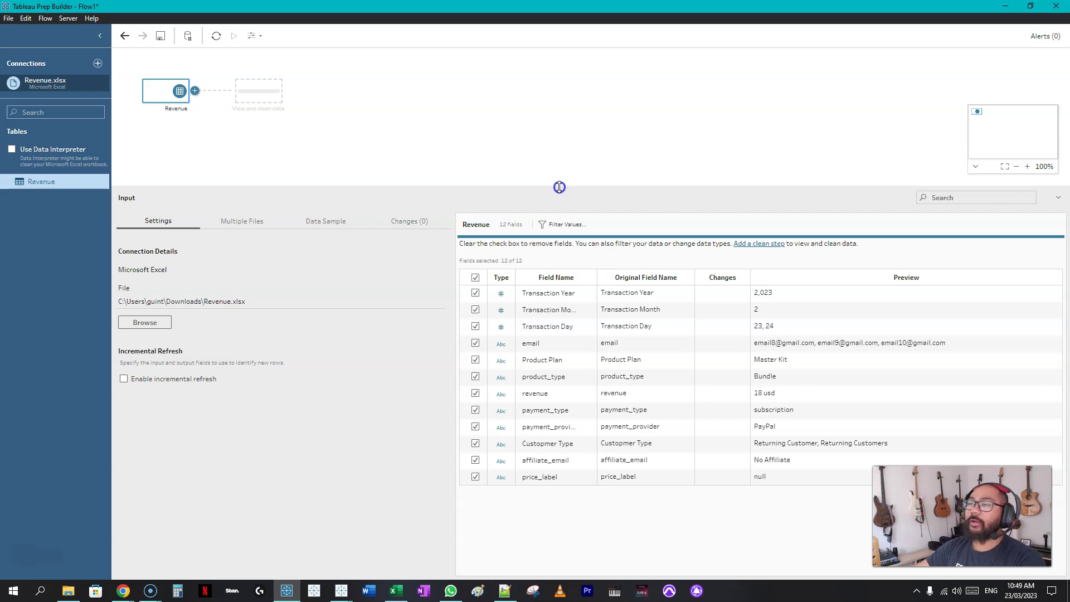
pyautogui.moveTo(564, 185); pyautogui.dragTo(574, 202)
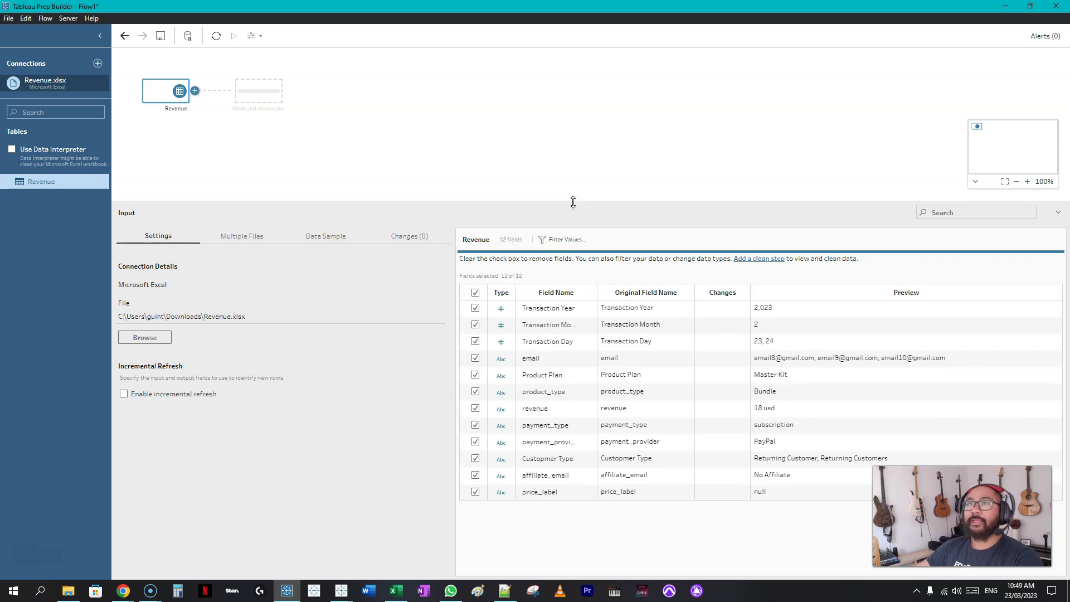
pyautogui.moveTo(573, 202); pyautogui.dragTo(574, 209)
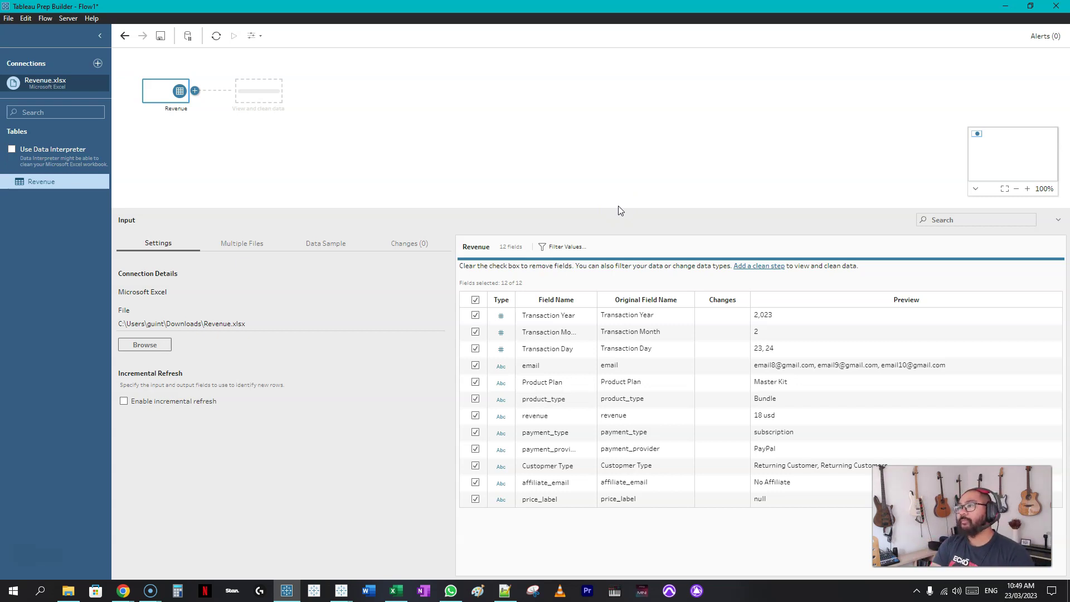
# Add a Clean 1 step after the Revenue input and enlarge its profile pane.
pyautogui.click(194, 90)
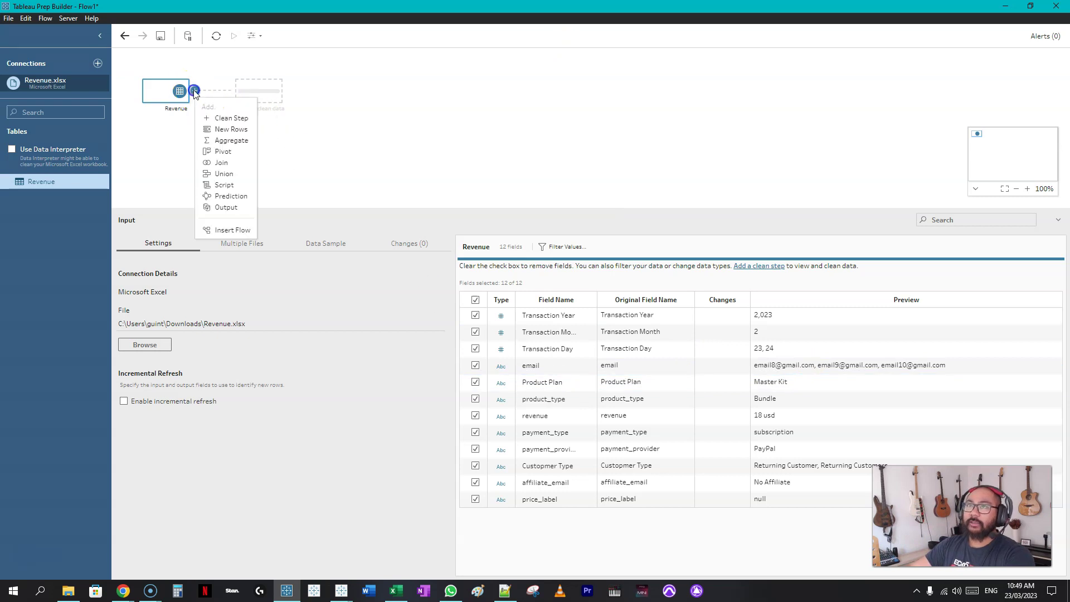
pyautogui.click(218, 118)
pyautogui.moveTo(544, 209); pyautogui.dragTo(576, 139)
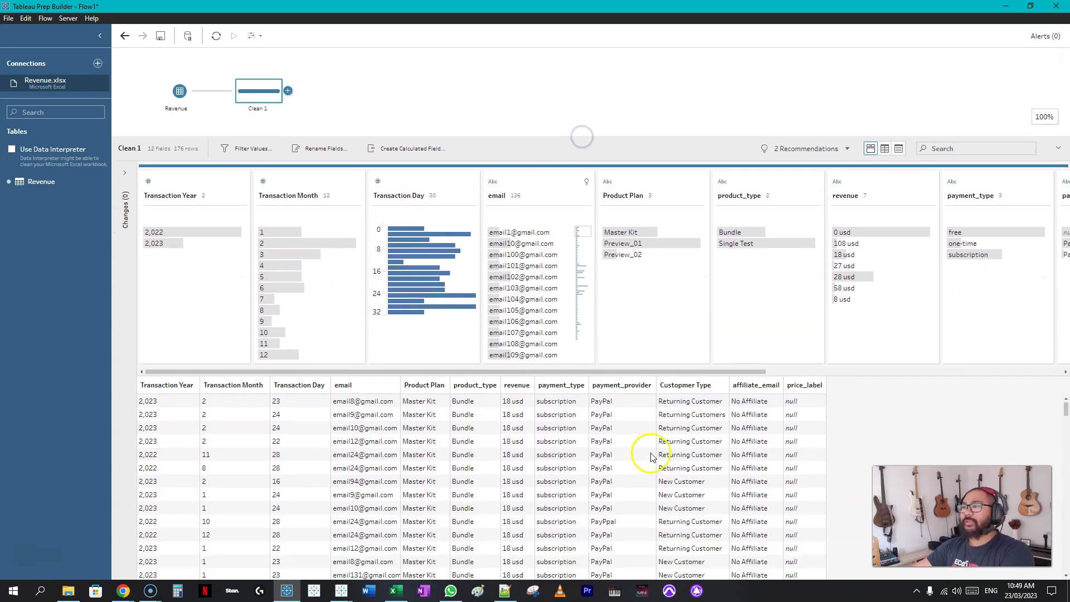
pyautogui.moveTo(645, 139); pyautogui.dragTo(645, 97)
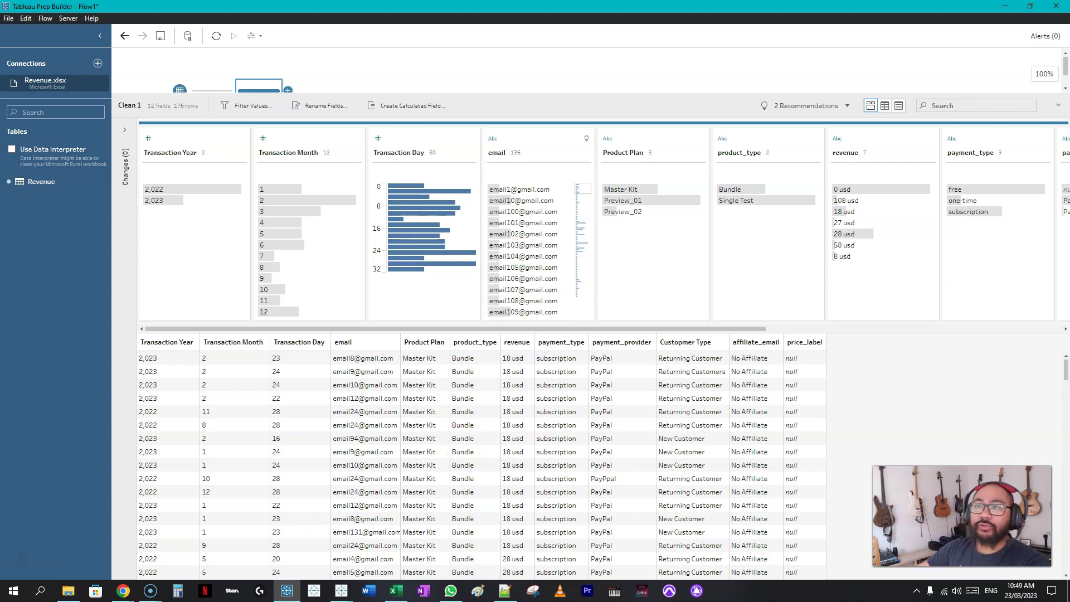
pyautogui.moveTo(334, 323)
pyautogui.mouseDown()
pyautogui.moveTo(133, 325)
pyautogui.moveTo(116, 532)
pyautogui.mouseUp()
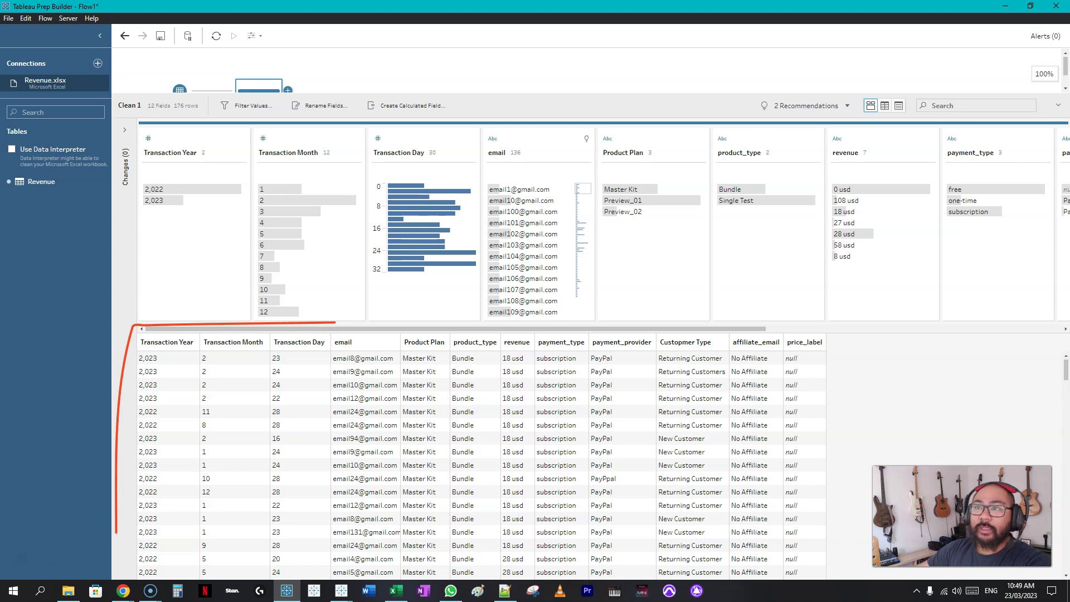
pyautogui.moveTo(335, 324); pyautogui.dragTo(341, 470)
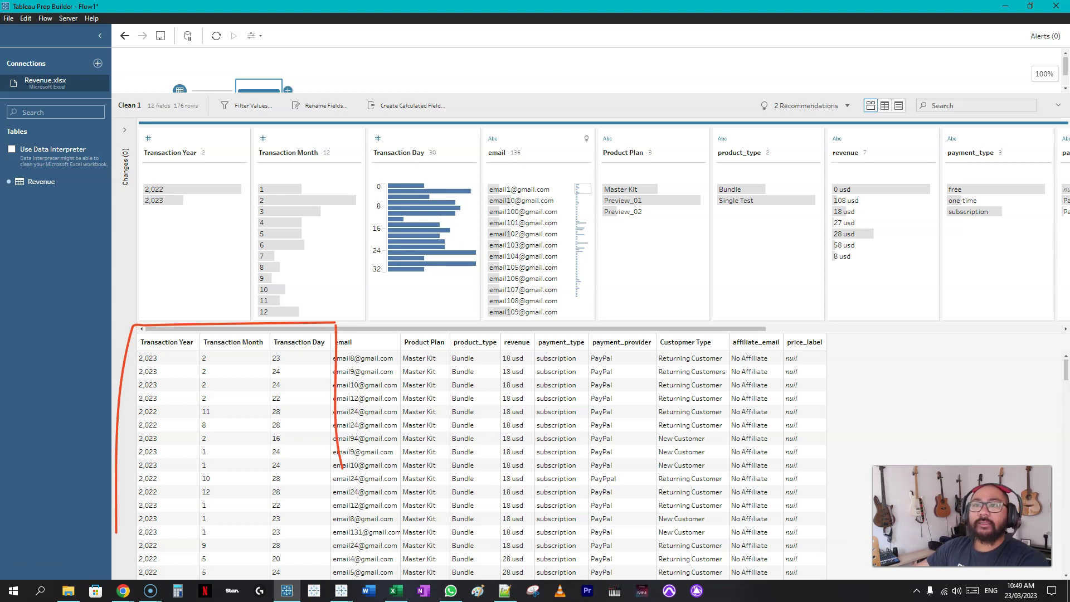
pyautogui.moveTo(162, 133)
pyautogui.mouseDown()
pyautogui.moveTo(126, 154)
pyautogui.moveTo(166, 149)
pyautogui.mouseUp()
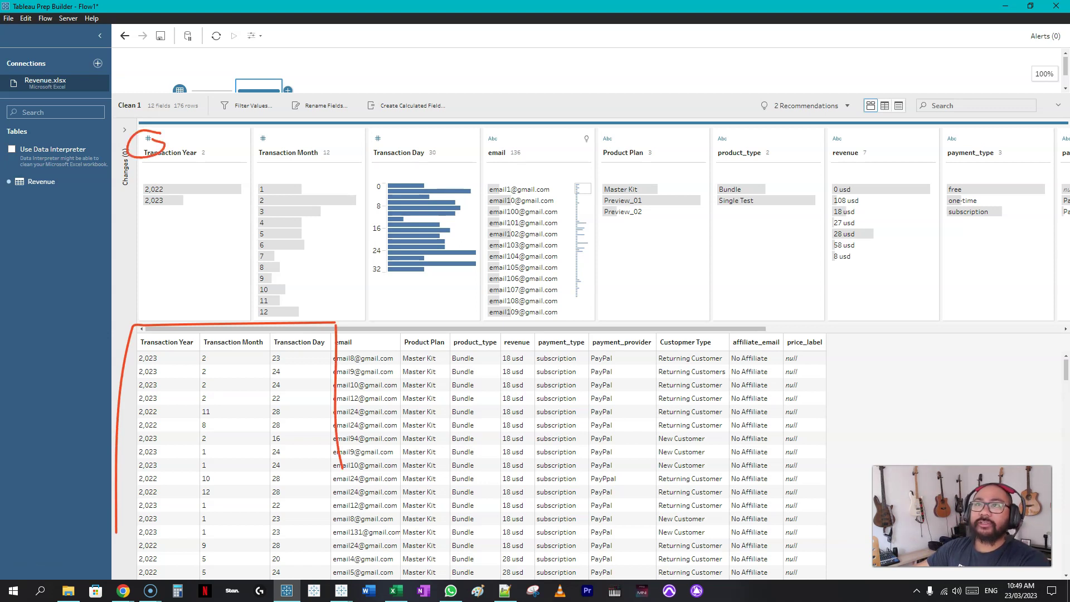
pyautogui.moveTo(279, 133)
pyautogui.mouseDown()
pyautogui.moveTo(257, 129)
pyautogui.moveTo(274, 152)
pyautogui.mouseUp()
pyautogui.moveTo(381, 131)
pyautogui.mouseDown()
pyautogui.moveTo(370, 138)
pyautogui.moveTo(389, 134)
pyautogui.mouseUp()
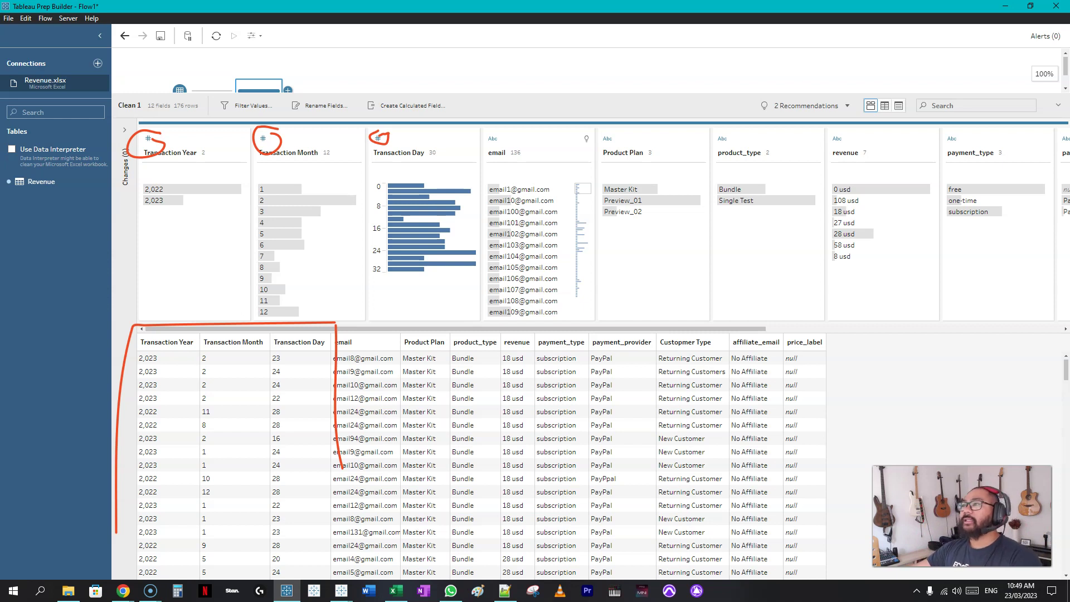
pyautogui.moveTo(867, 152)
pyautogui.mouseDown()
pyautogui.moveTo(864, 128)
pyautogui.moveTo(831, 273)
pyautogui.moveTo(892, 206)
pyautogui.moveTo(867, 143)
pyautogui.moveTo(839, 129)
pyautogui.moveTo(828, 146)
pyautogui.moveTo(849, 135)
pyautogui.mouseUp()
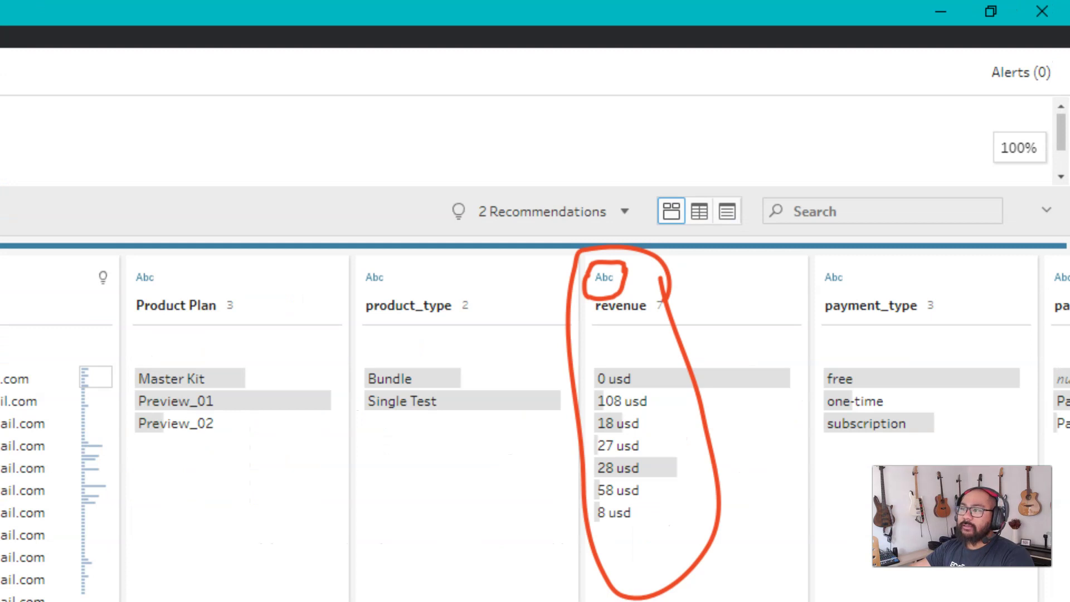
pyautogui.moveTo(594, 386); pyautogui.dragTo(625, 384)
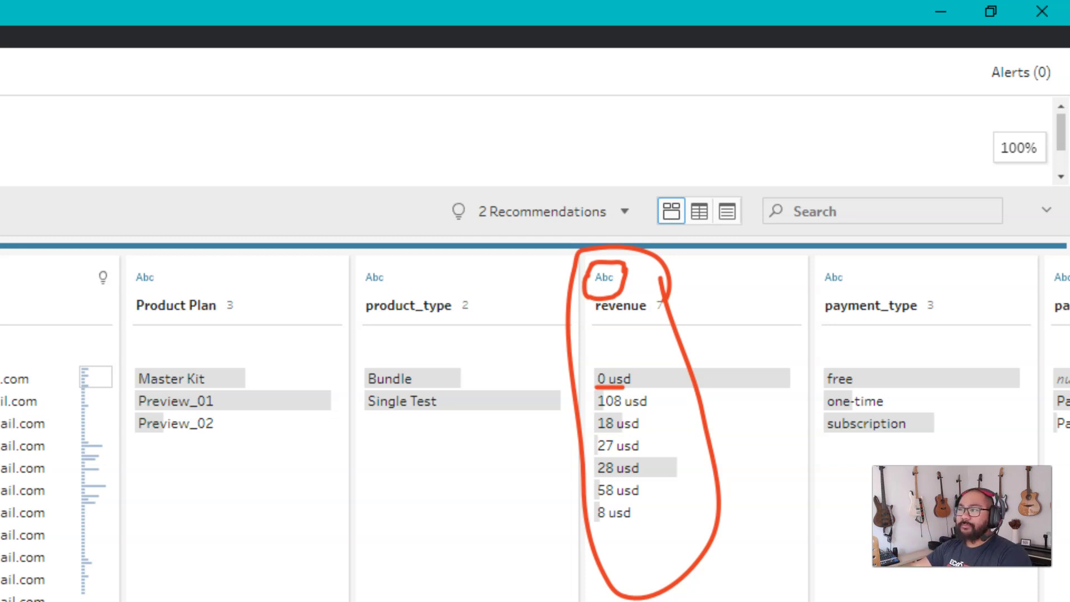
pyautogui.press('Escape')
pyautogui.moveTo(606, 362)
pyautogui.mouseDown()
pyautogui.moveTo(596, 531)
pyautogui.moveTo(616, 502)
pyautogui.moveTo(627, 418)
pyautogui.moveTo(627, 393)
pyautogui.moveTo(606, 365)
pyautogui.mouseUp()
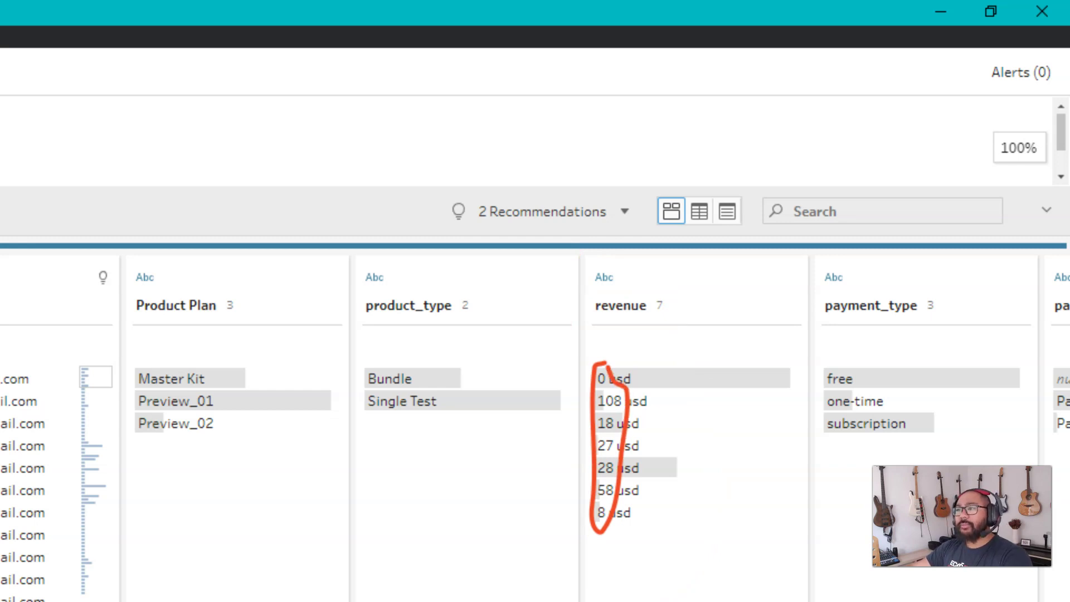
pyautogui.press('Escape')
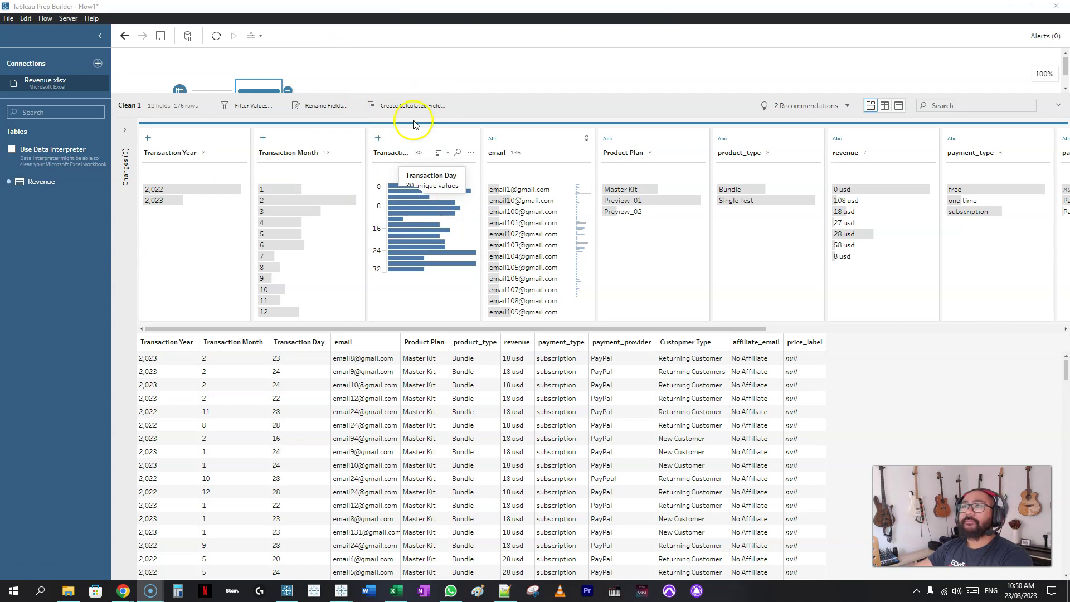
# Start a calculated field named Transaction Date and look up MAKEDATE in the function reference.
pyautogui.click(407, 105)
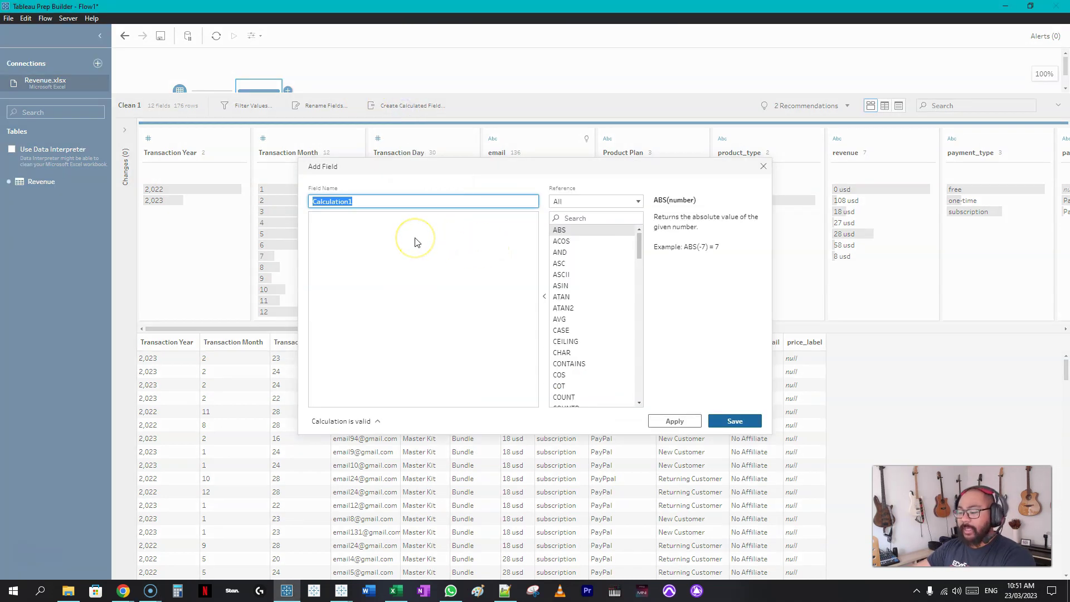
pyautogui.write('Transac')
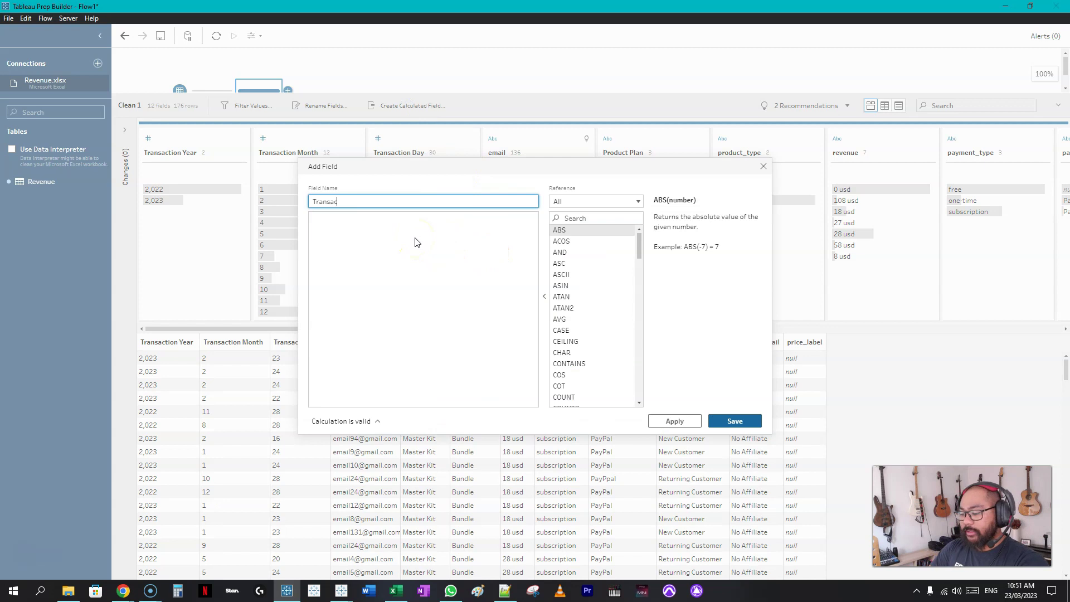
pyautogui.write('tion Date')
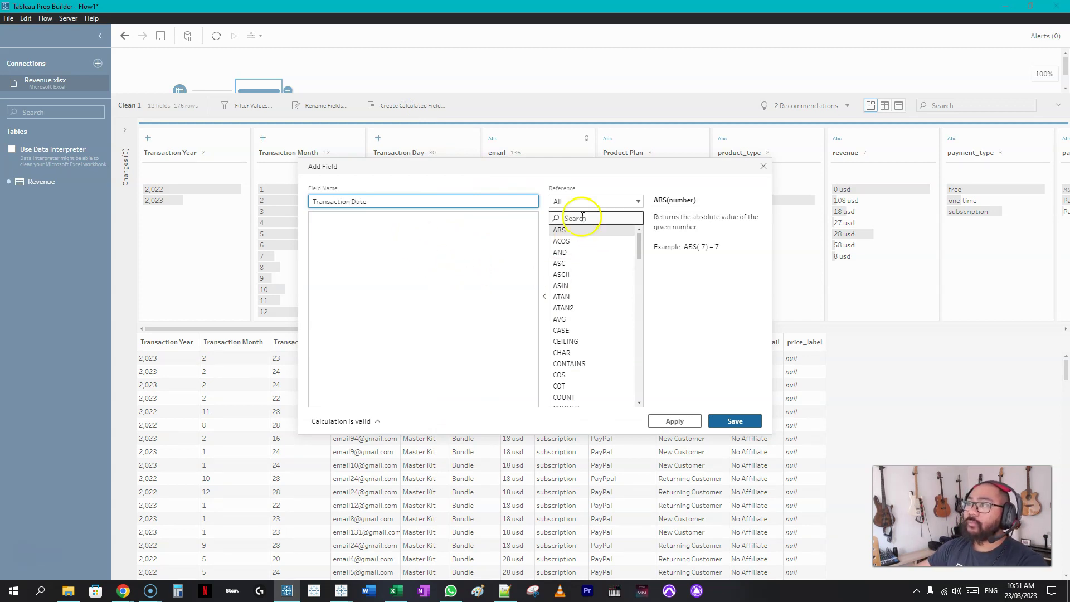
pyautogui.click(580, 218)
pyautogui.write('makedate')
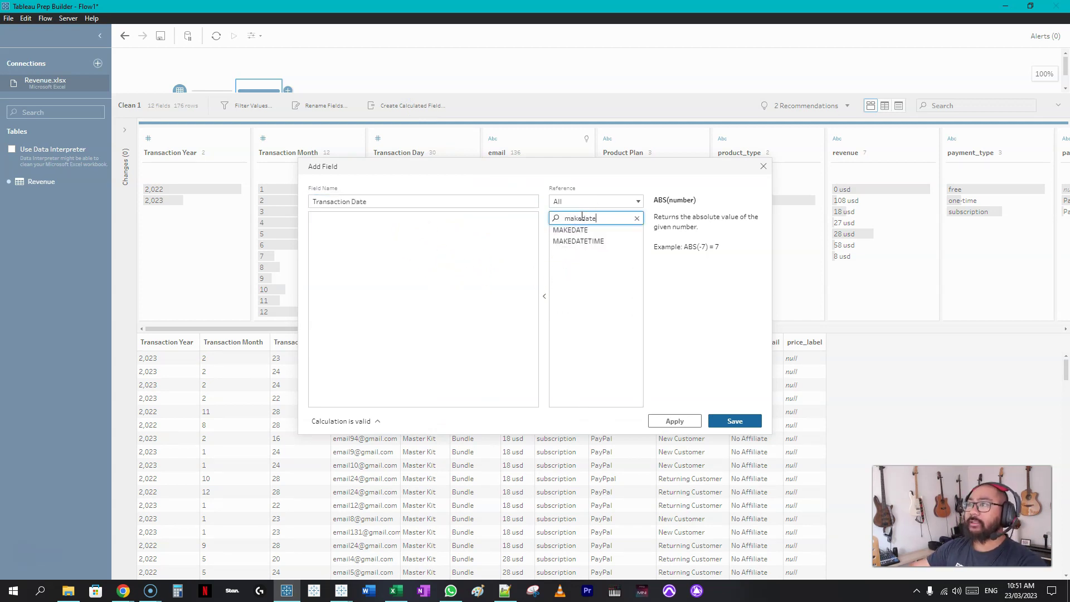
pyautogui.click(591, 229)
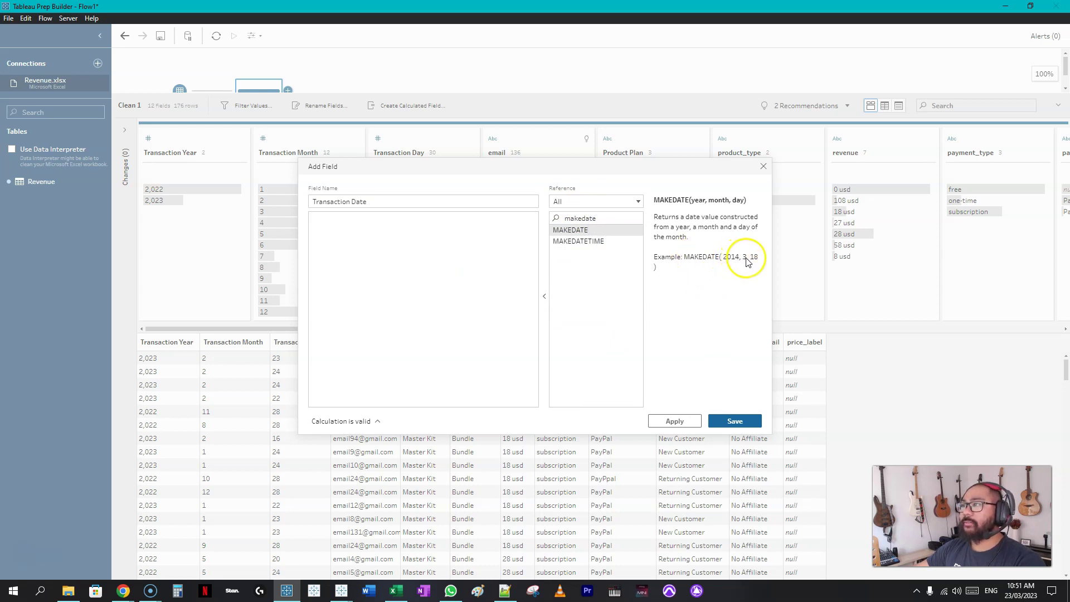
# Enter the formula MAKEDATE([Transaction Year],[Transaction Month],[Transaction Day]) and save it.
pyautogui.click(355, 222)
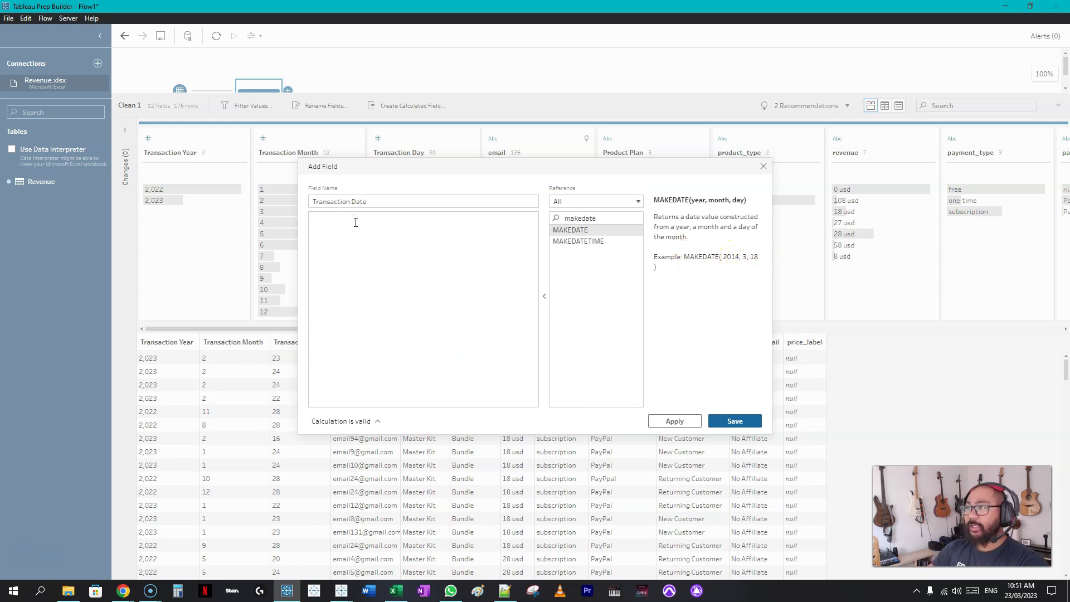
pyautogui.write('mak')
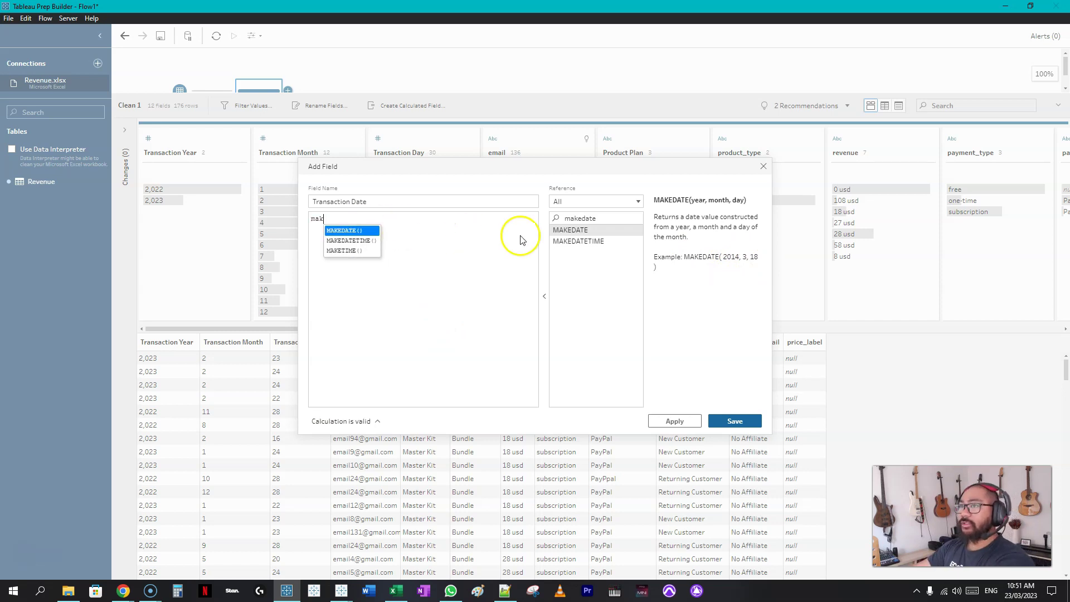
pyautogui.press('BackSpace')
pyautogui.press('BackSpace')
pyautogui.click(587, 240)
pyautogui.doubleClick(584, 231)
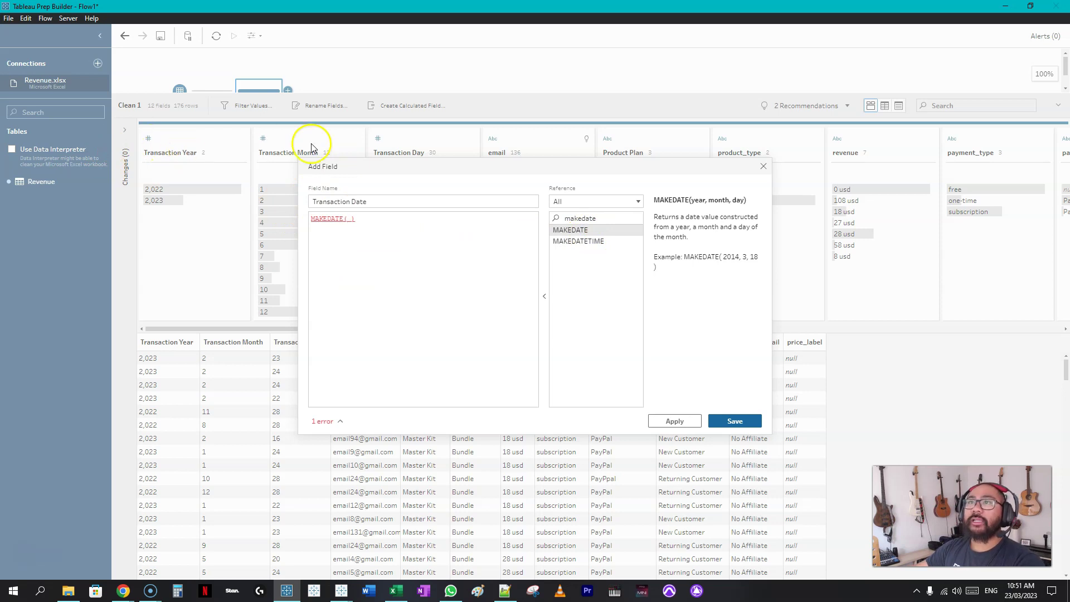
pyautogui.write('tran')
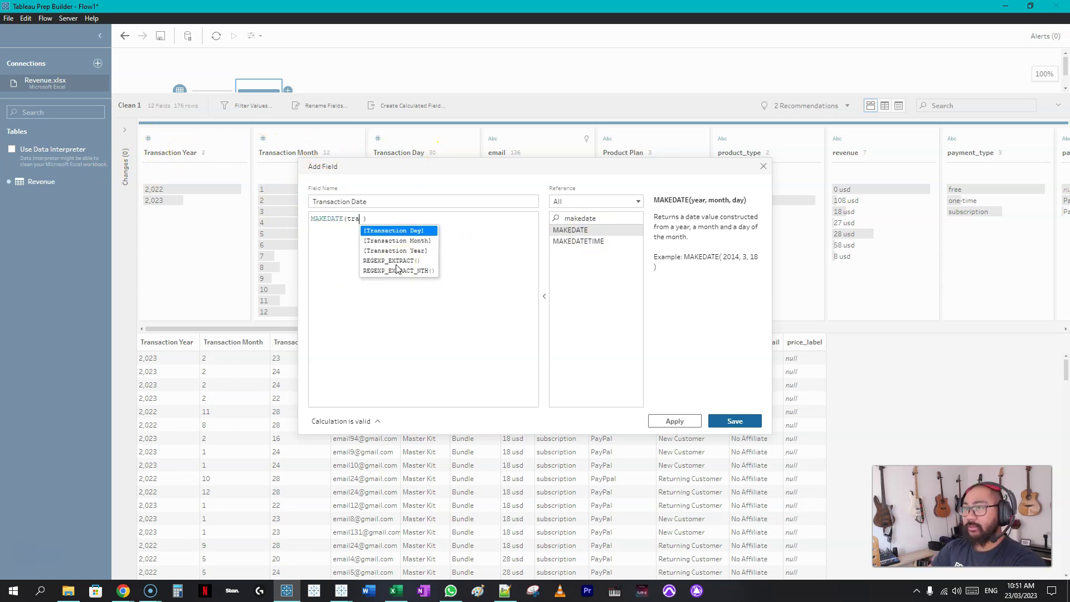
pyautogui.press('Down')
pyautogui.press('Down')
pyautogui.press('Return')
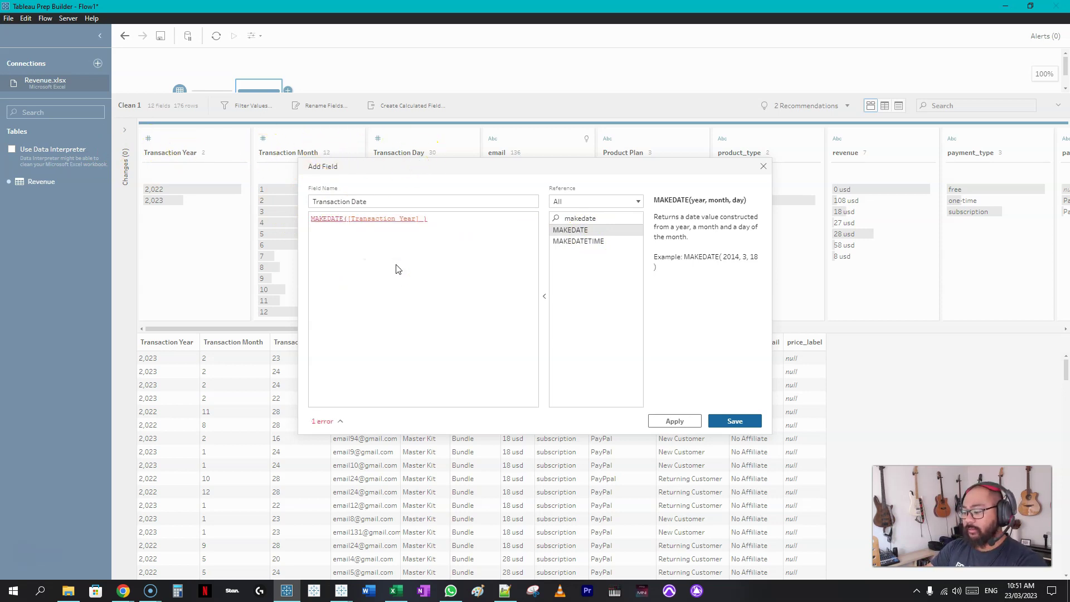
pyautogui.write(',tran')
pyautogui.press('Down')
pyautogui.press('Return')
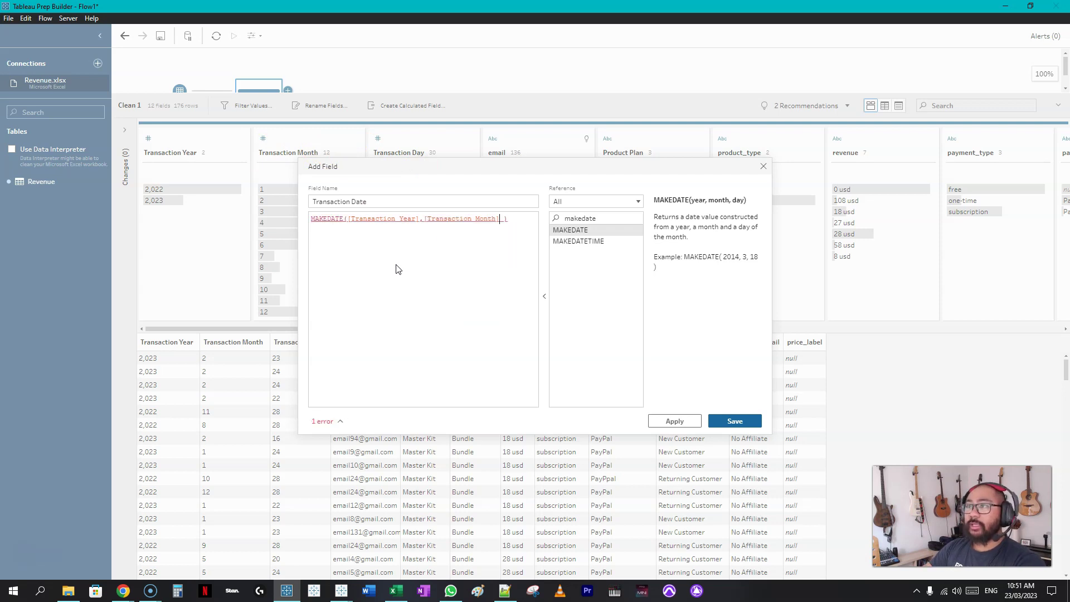
pyautogui.write(',tran')
pyautogui.press('Return')
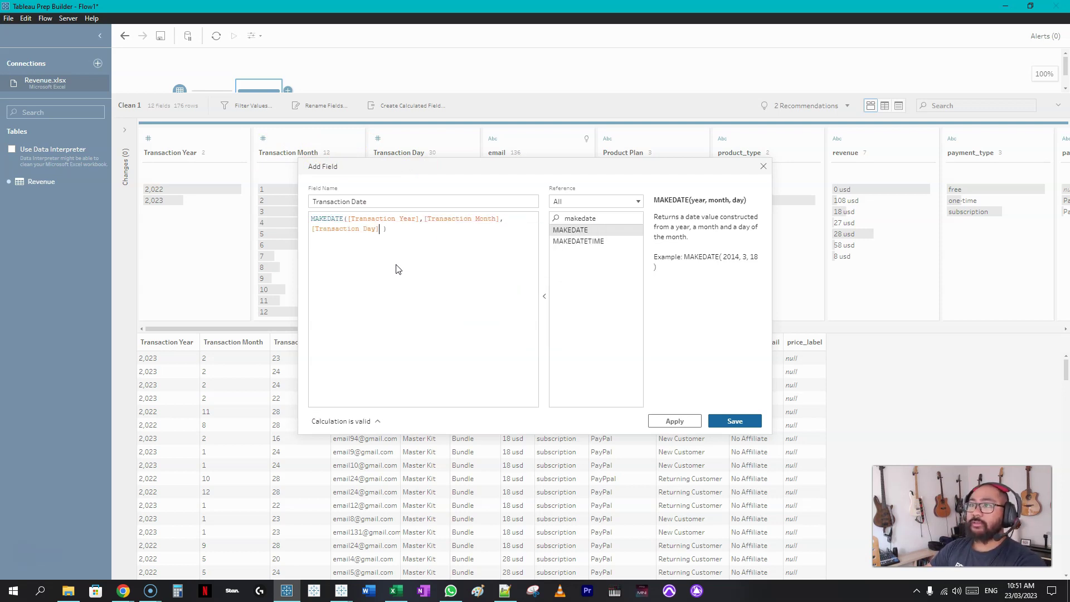
pyautogui.click(749, 422)
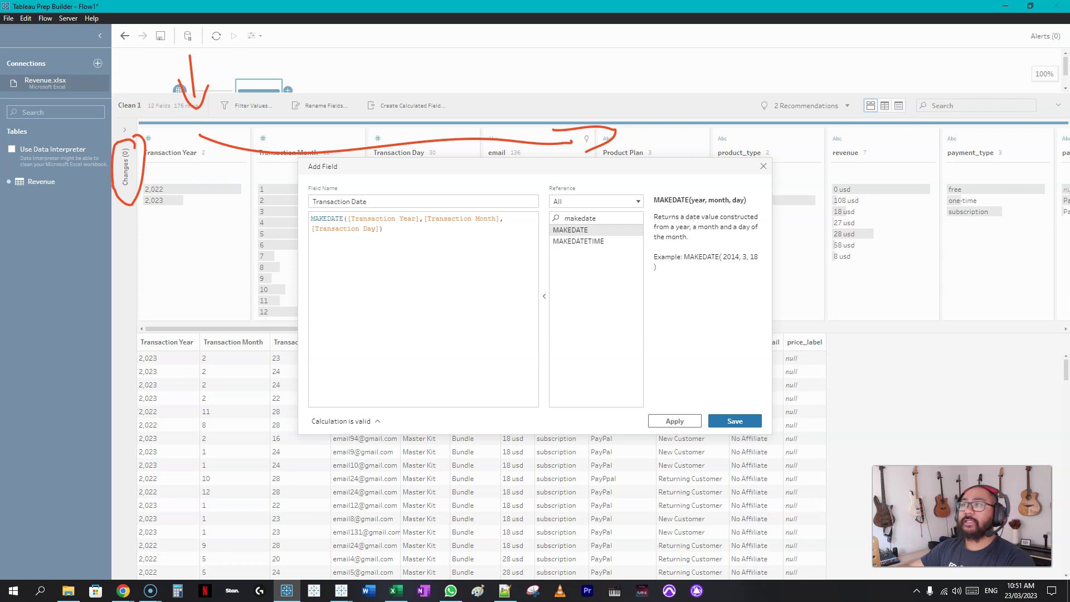
# Save the Transaction Date calculation, collapse Connections and expand the Changes pane.
pyautogui.click(740, 421)
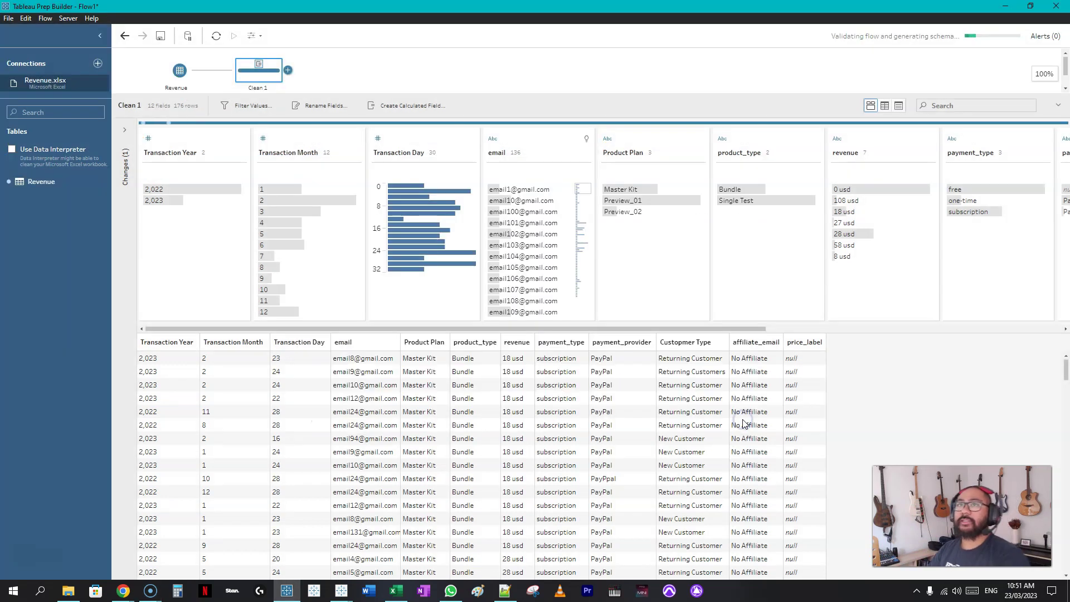
pyautogui.click(100, 35)
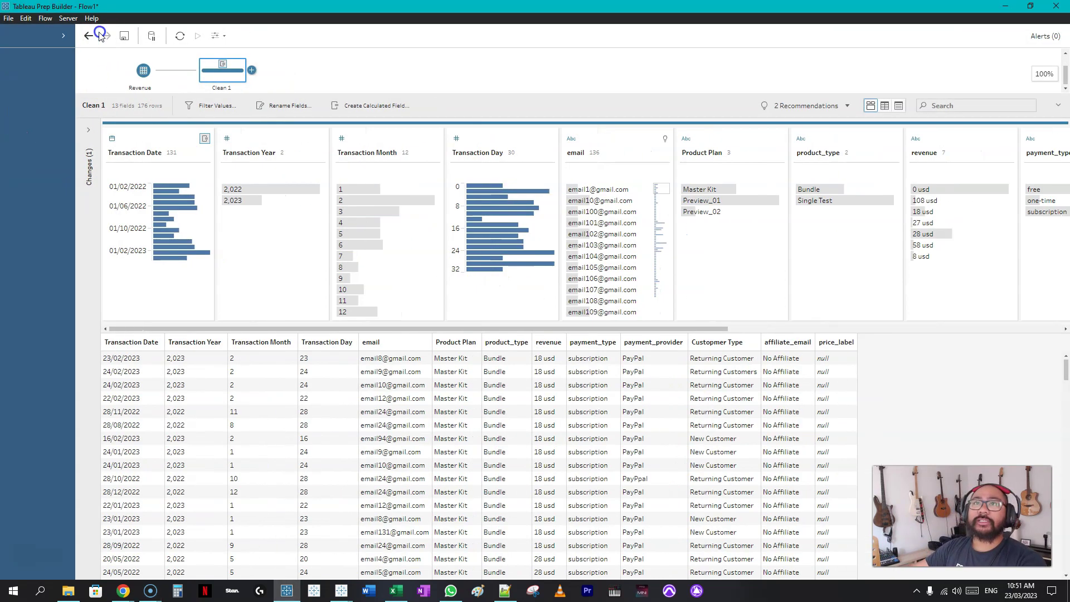
pyautogui.click(28, 129)
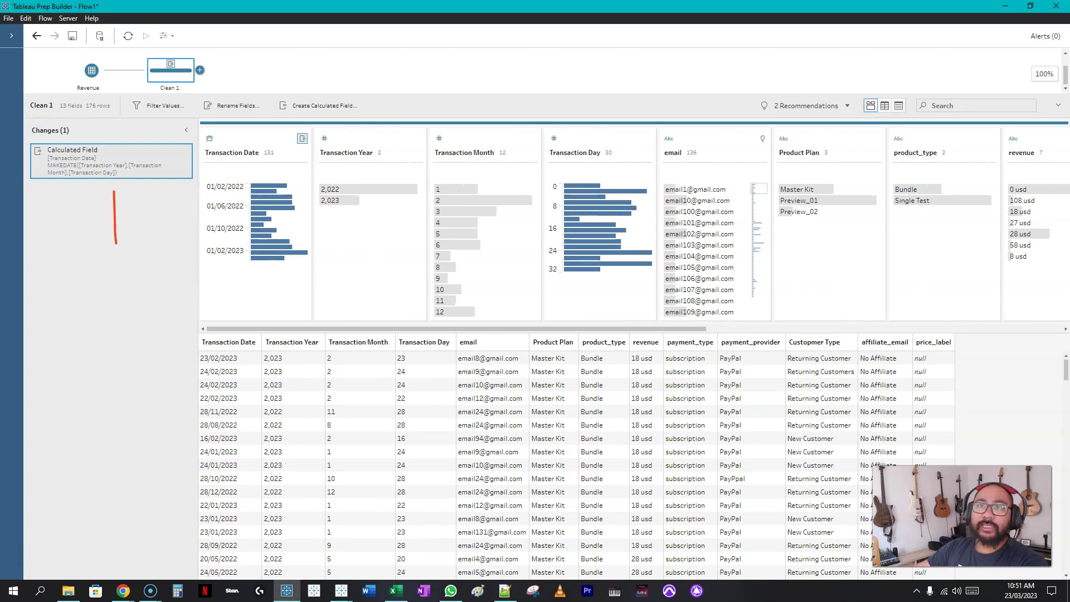
pyautogui.moveTo(116, 243); pyautogui.dragTo(109, 451)
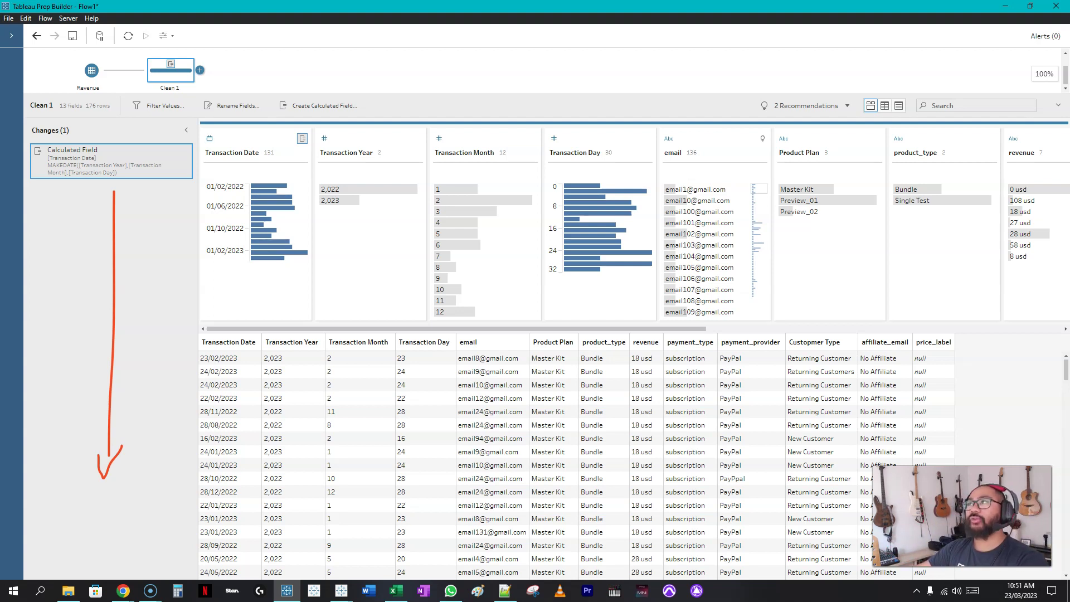
pyautogui.press('Escape')
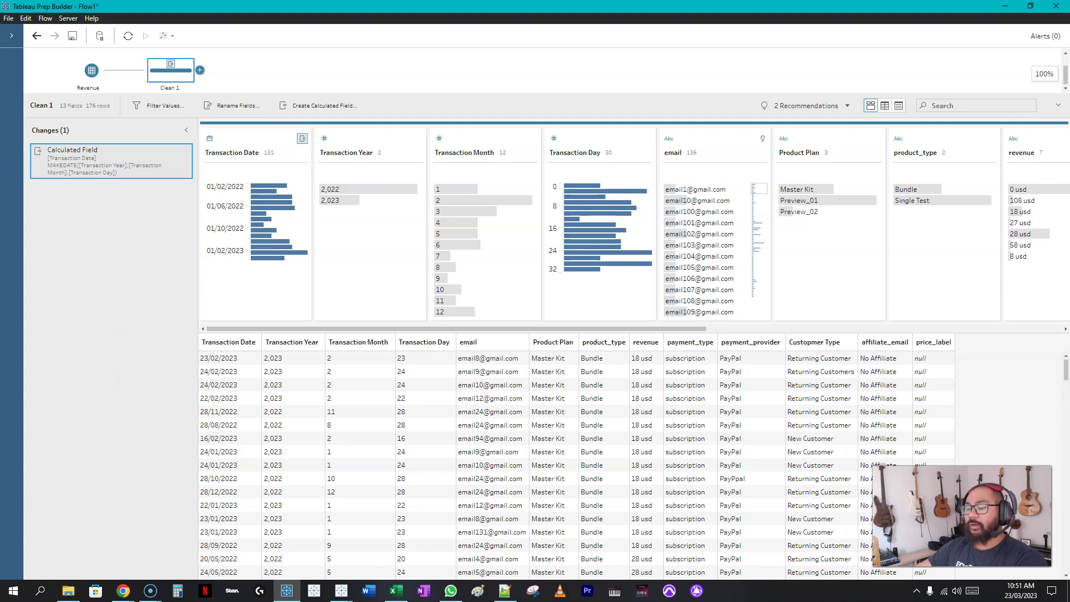
pyautogui.click(384, 102)
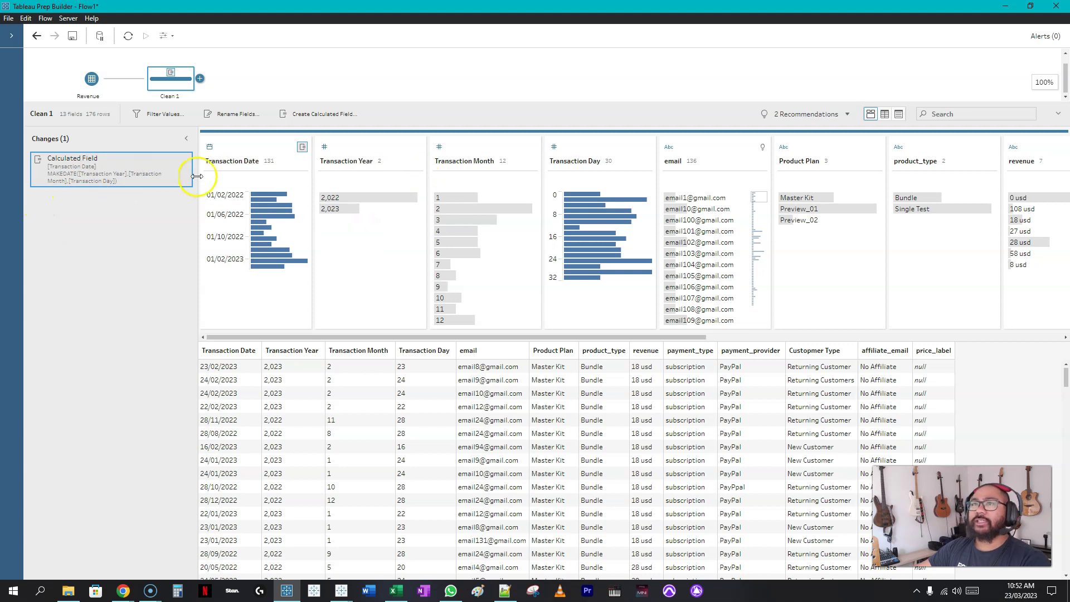
# Remove the Transaction Year, Transaction Month and Transaction Day fields from Clean 1.
pyautogui.click(391, 149)
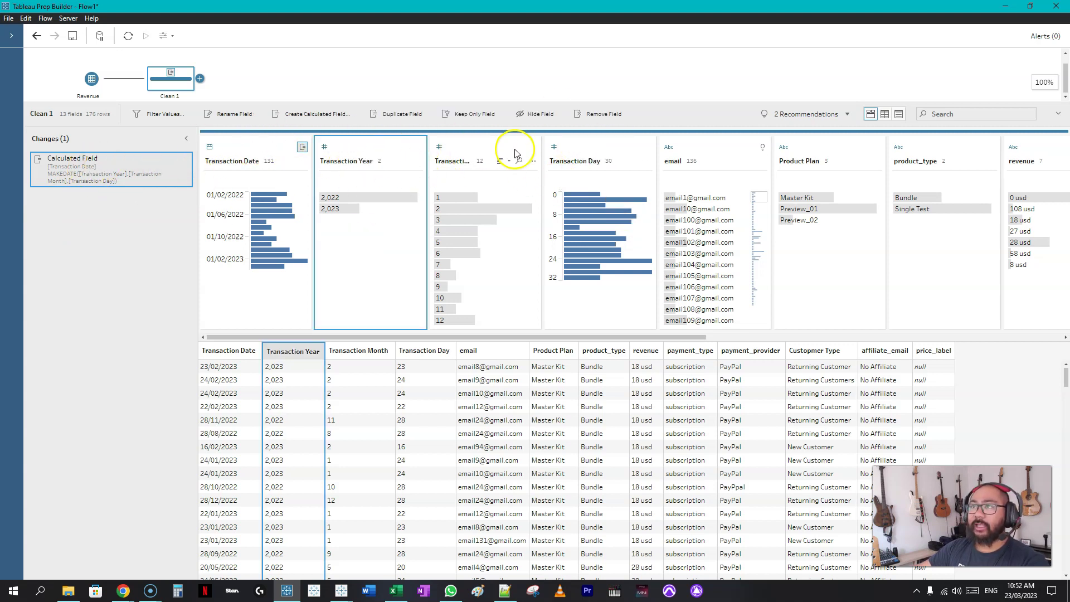
pyautogui.keyDown('ctrl'); pyautogui.click(488, 146); pyautogui.keyUp('ctrl')
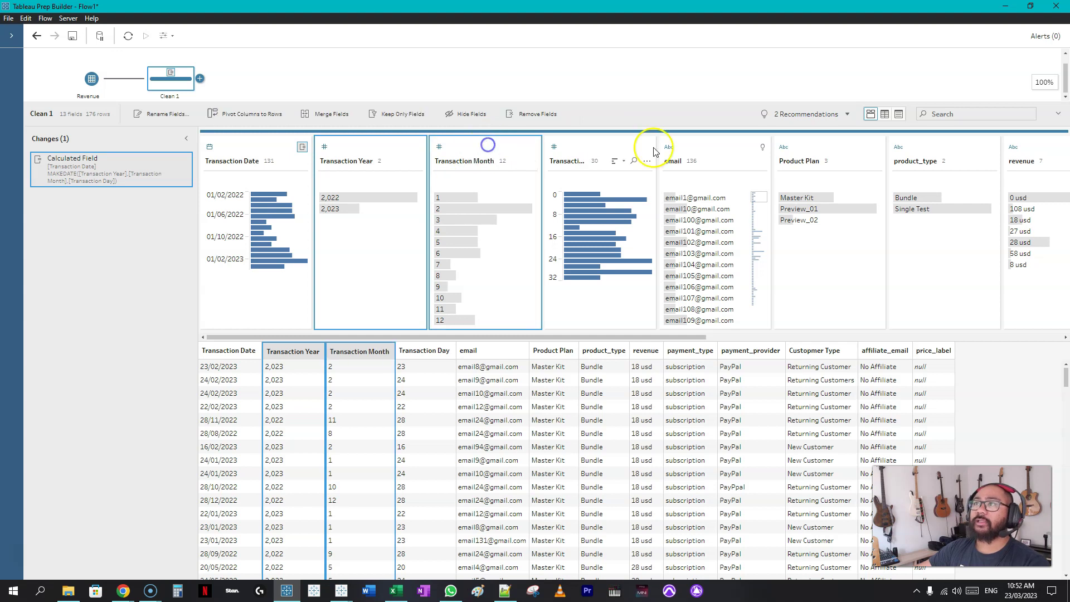
pyautogui.keyDown('ctrl'); pyautogui.click(602, 147); pyautogui.keyUp('ctrl')
pyautogui.rightClick(591, 144)
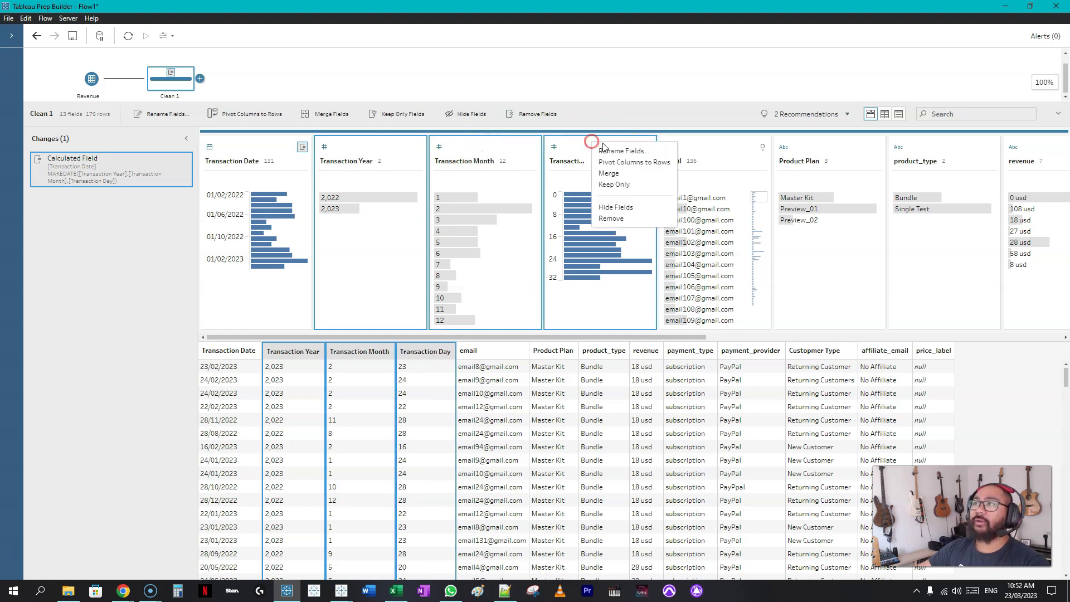
pyautogui.click(612, 218)
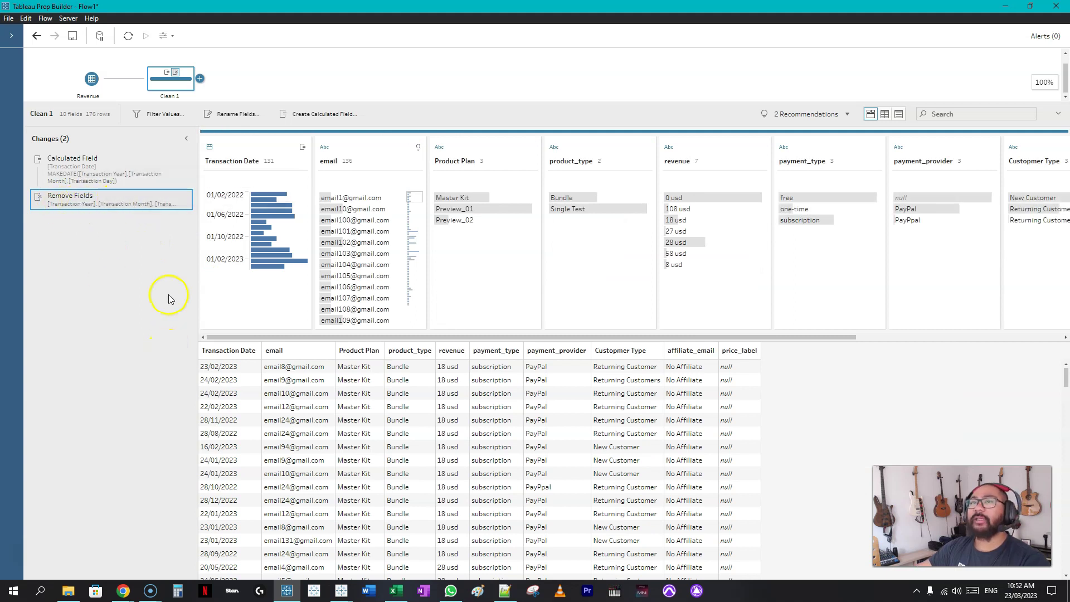
pyautogui.click(90, 171)
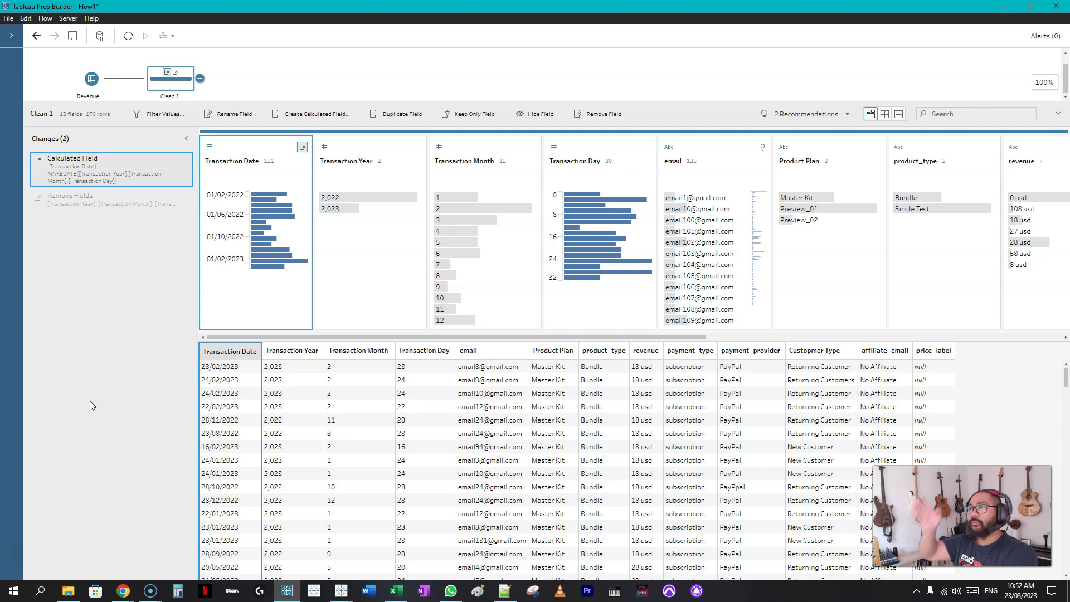
# Select the Remove Fields change to view Clean 1 with its 10 remaining fields.
pyautogui.click(104, 199)
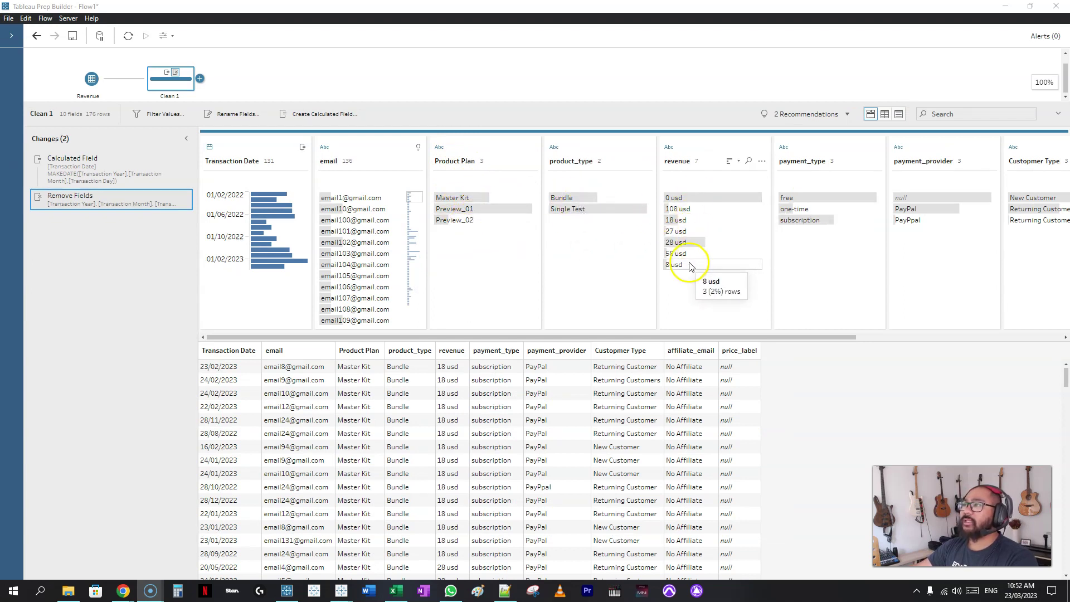
# Custom-split revenue on all parts into revenue - Split 1 and revenue - Split 2.
pyautogui.click(762, 161)
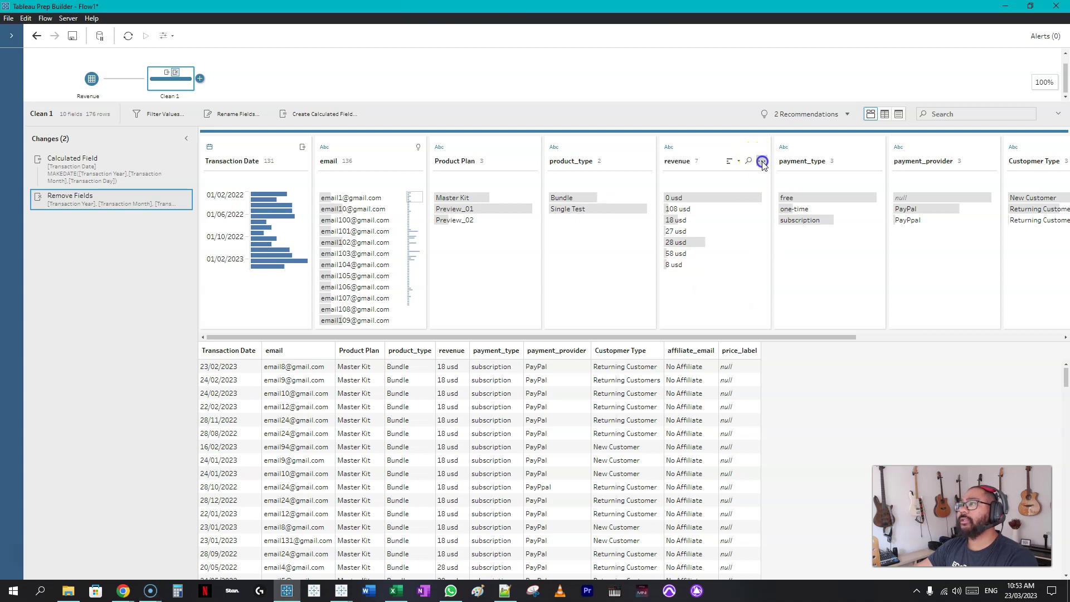
pyautogui.moveTo(778, 210)
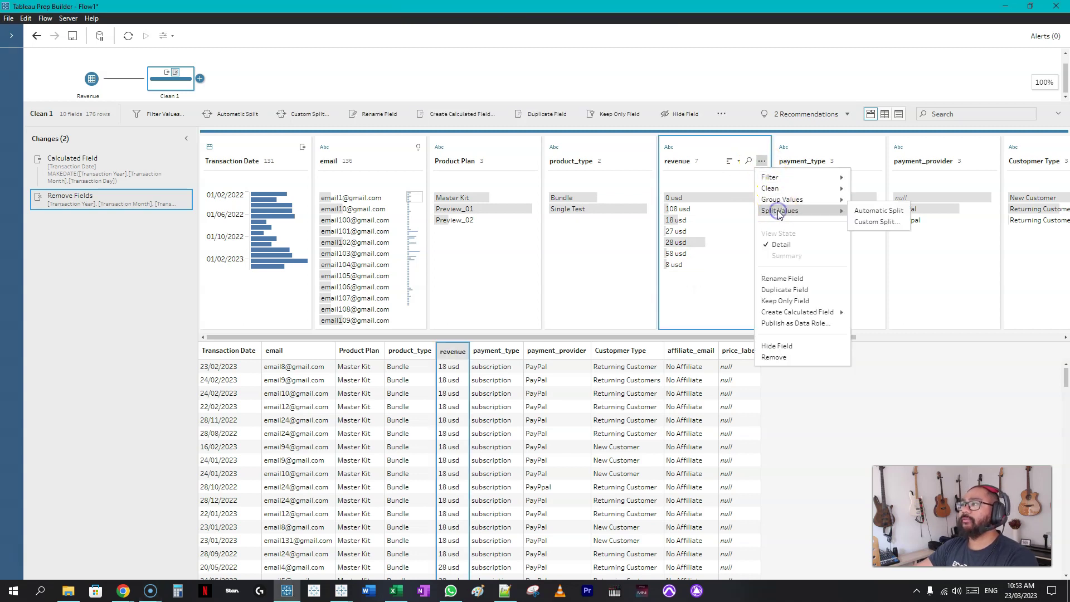
pyautogui.click(887, 222)
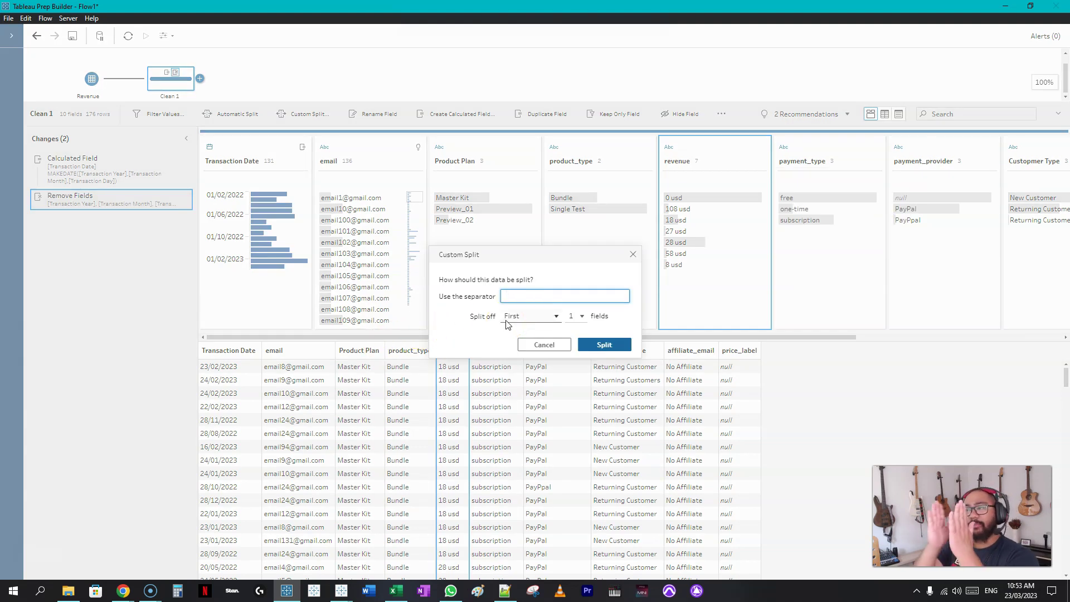
pyautogui.click(530, 317)
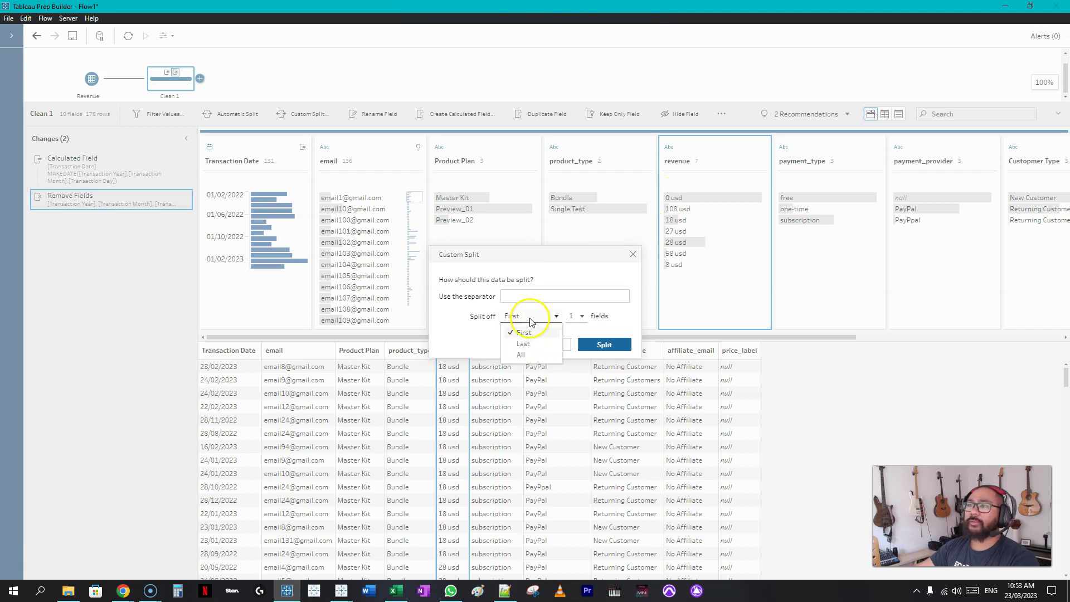
pyautogui.click(521, 355)
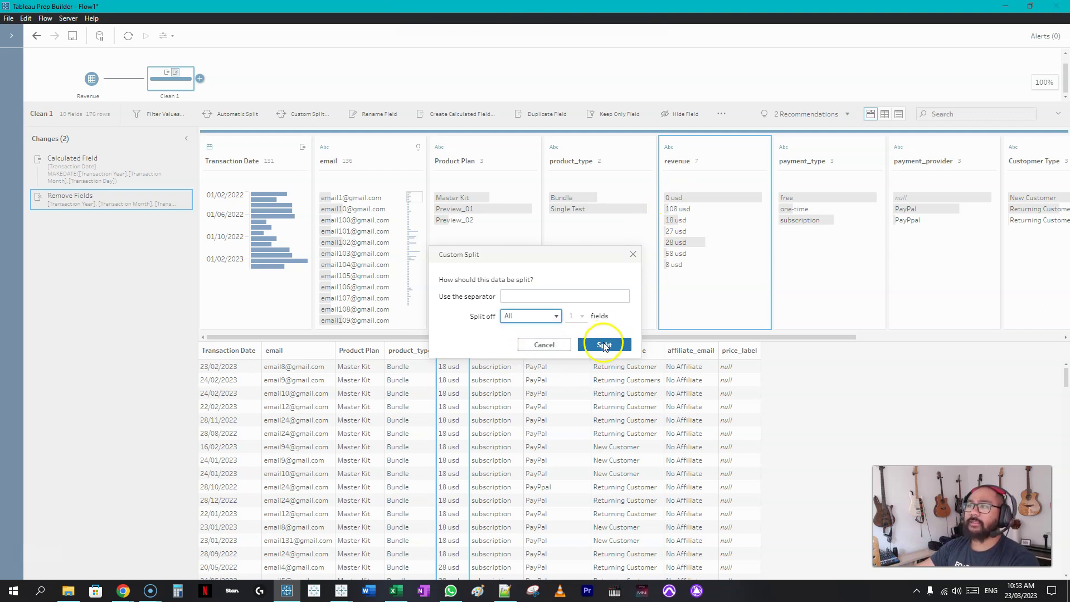
pyautogui.click(605, 345)
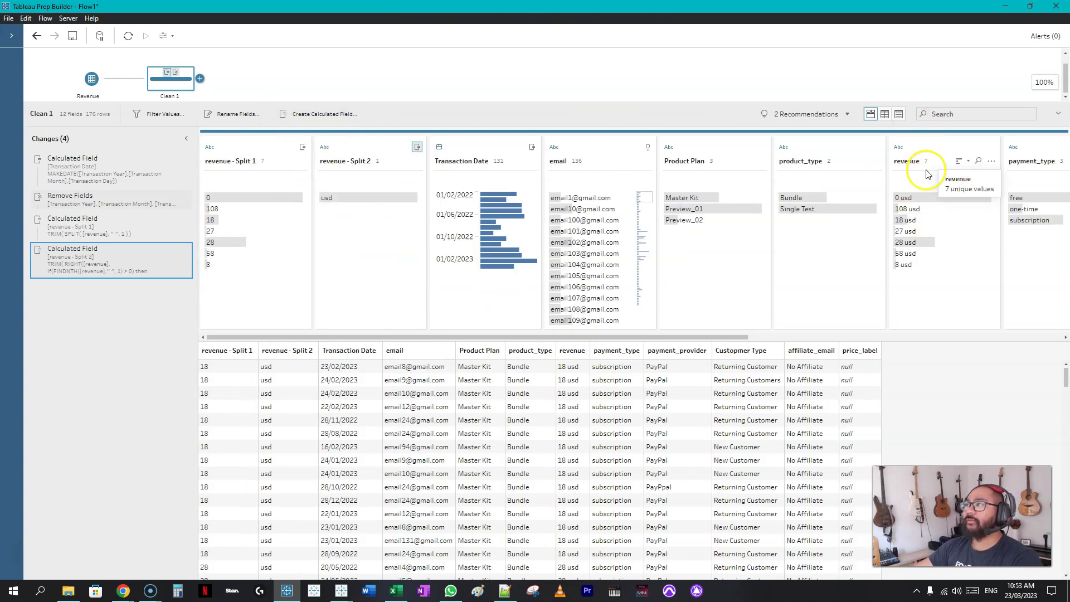
# Remove the original revenue field and rename revenue - Split 2 to Currency.
pyautogui.rightClick(940, 149)
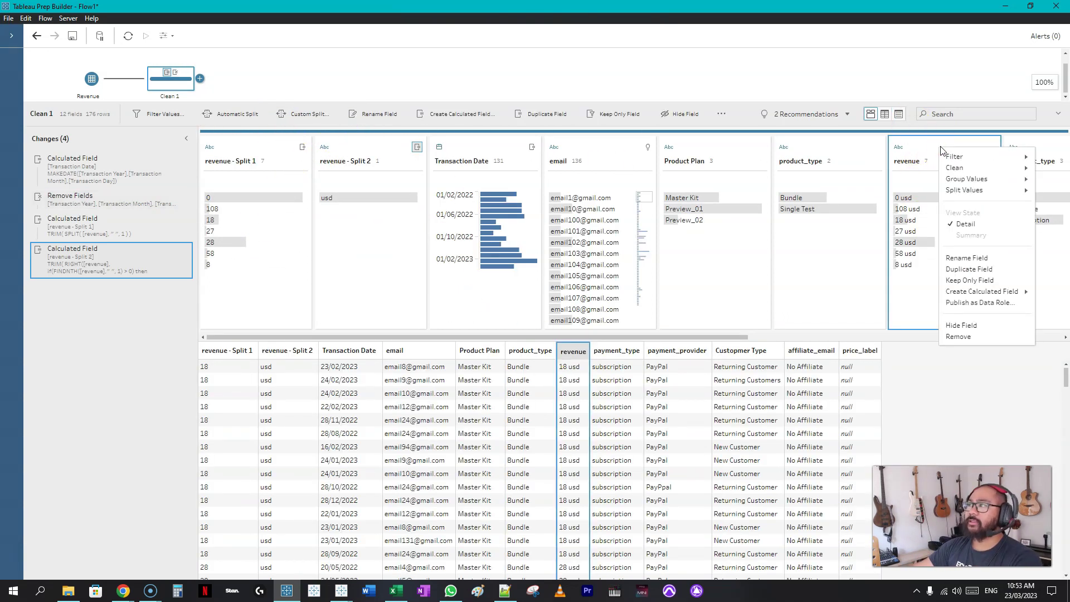
pyautogui.click(983, 337)
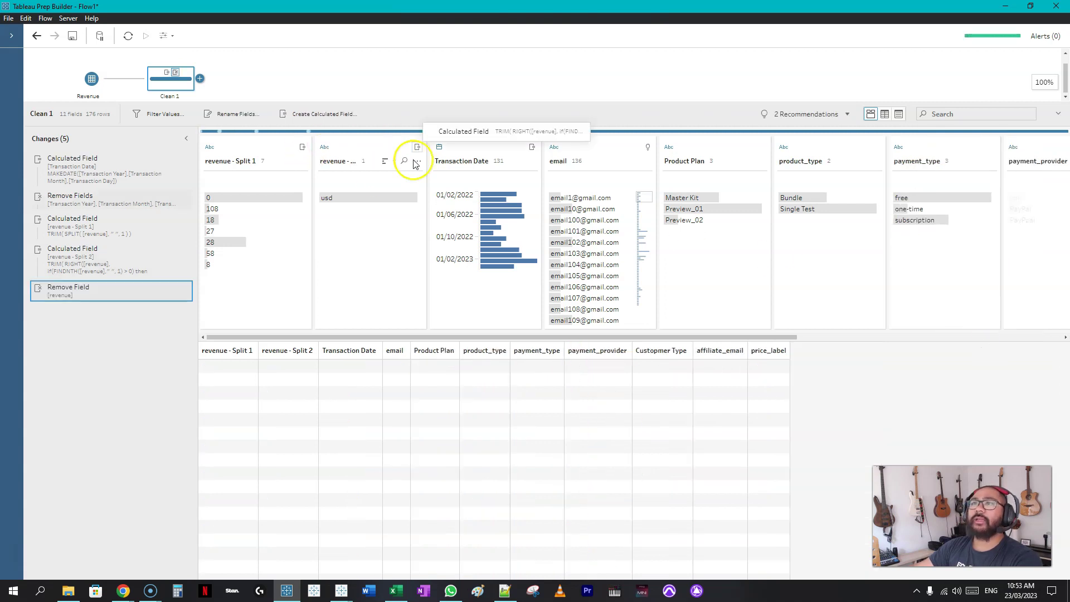
pyautogui.doubleClick(335, 162)
pyautogui.write('Currency')
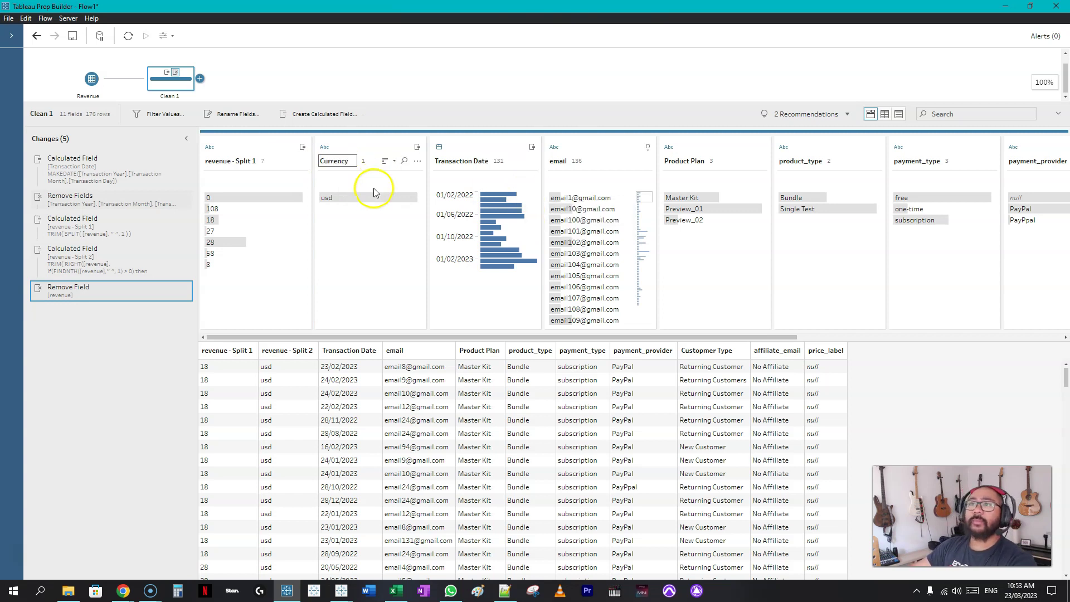
pyautogui.click(359, 223)
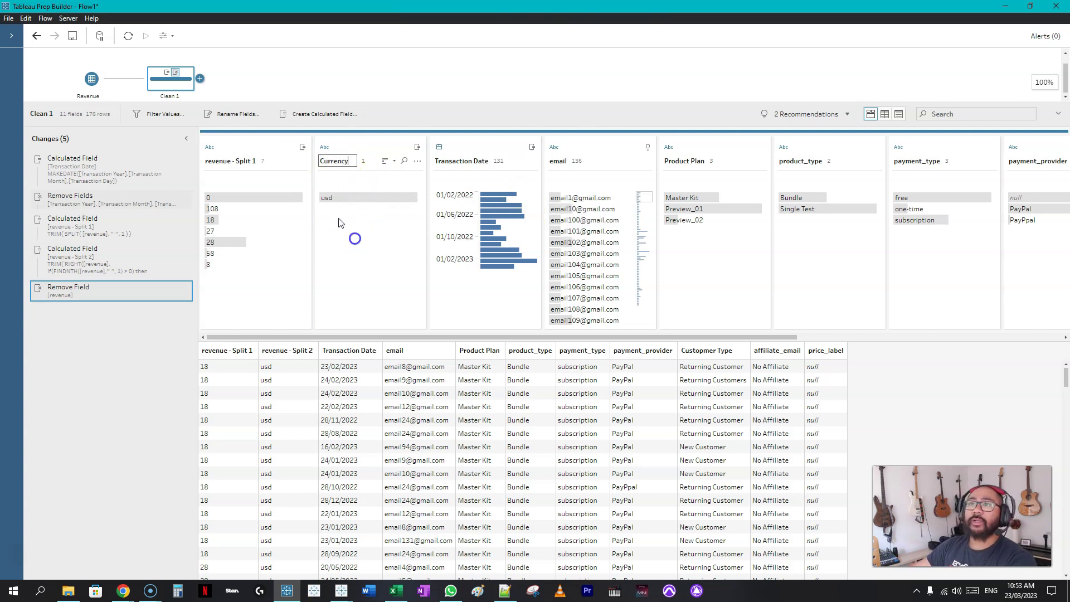
# Make the Currency values uppercase so they read USD.
pyautogui.doubleClick(341, 199)
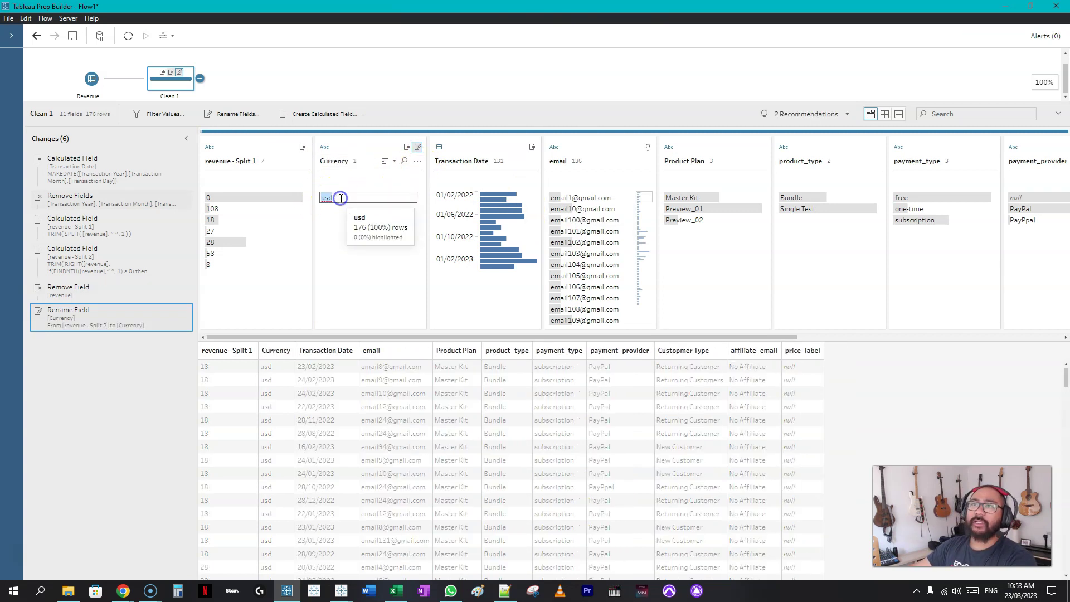
pyautogui.click(417, 161)
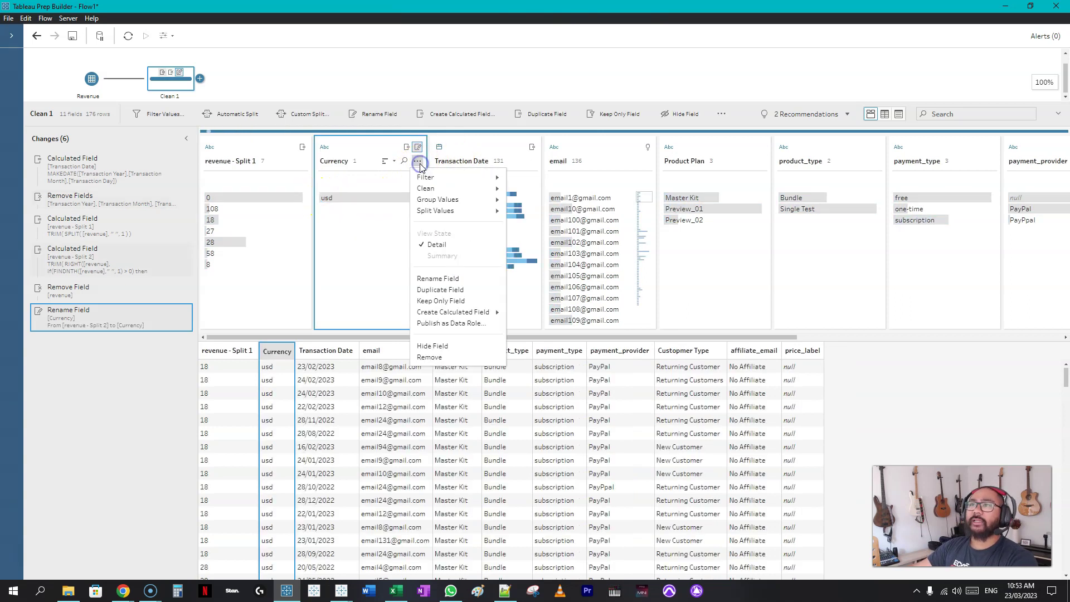
pyautogui.click(441, 188)
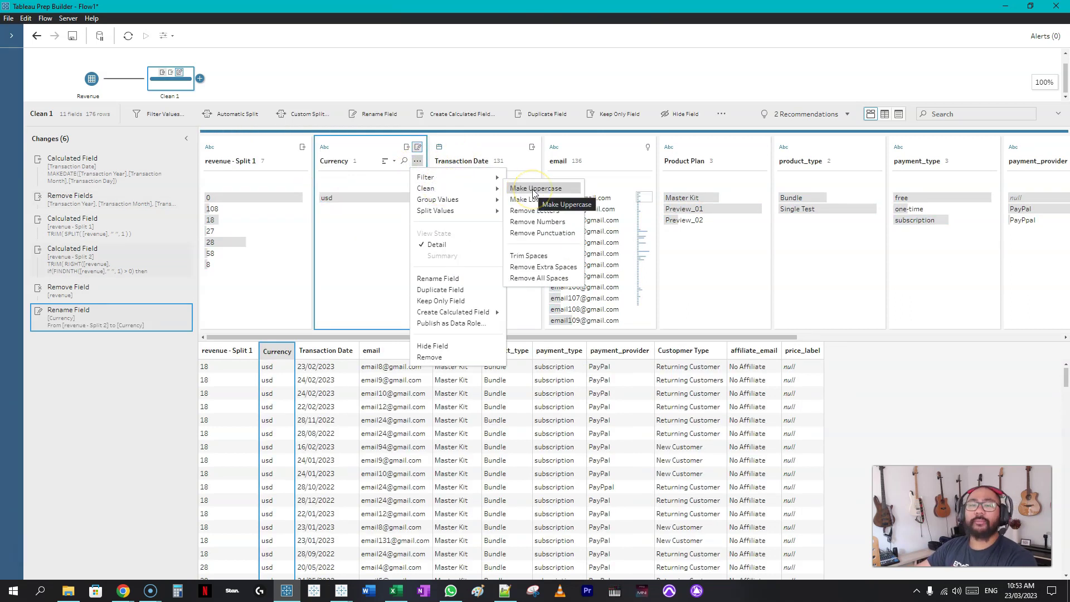
pyautogui.click(534, 189)
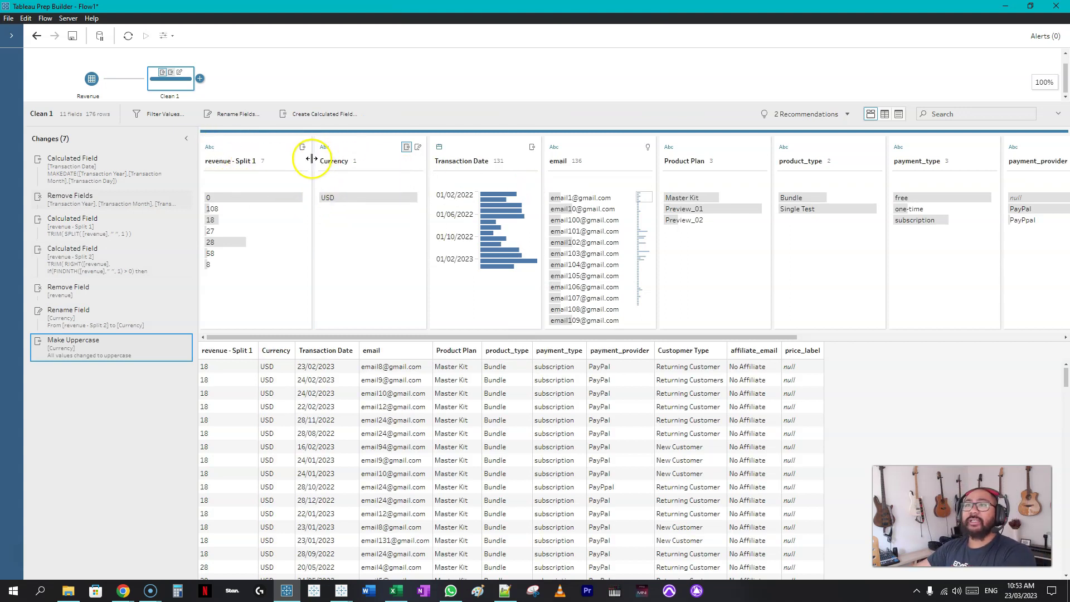
# Change revenue - Split 1 to Number (decimal) and rename it Revenue.
pyautogui.moveTo(312, 159); pyautogui.dragTo(328, 160)
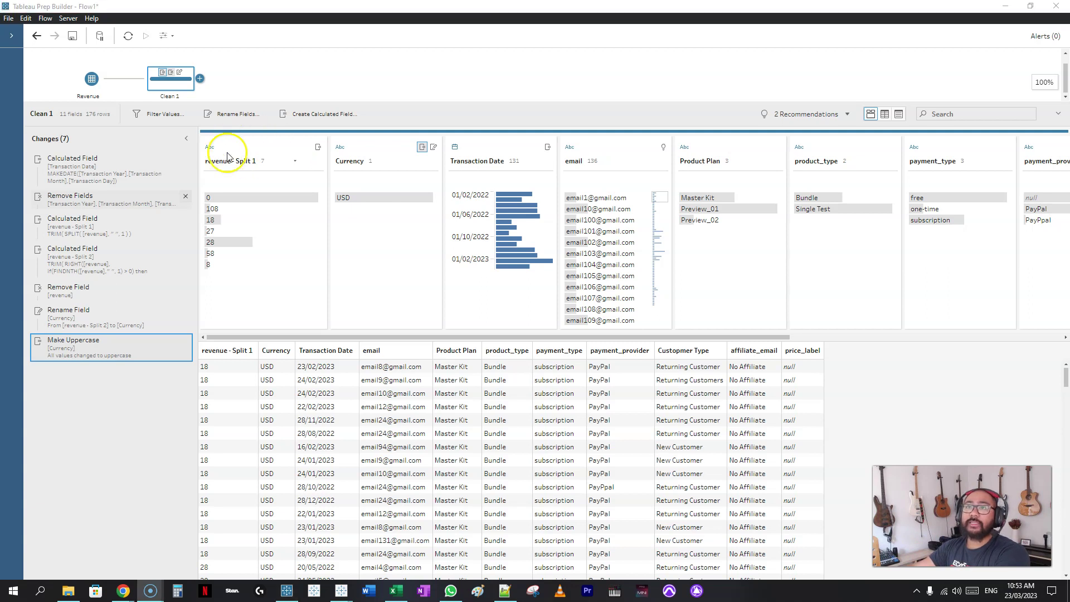
pyautogui.click(210, 147)
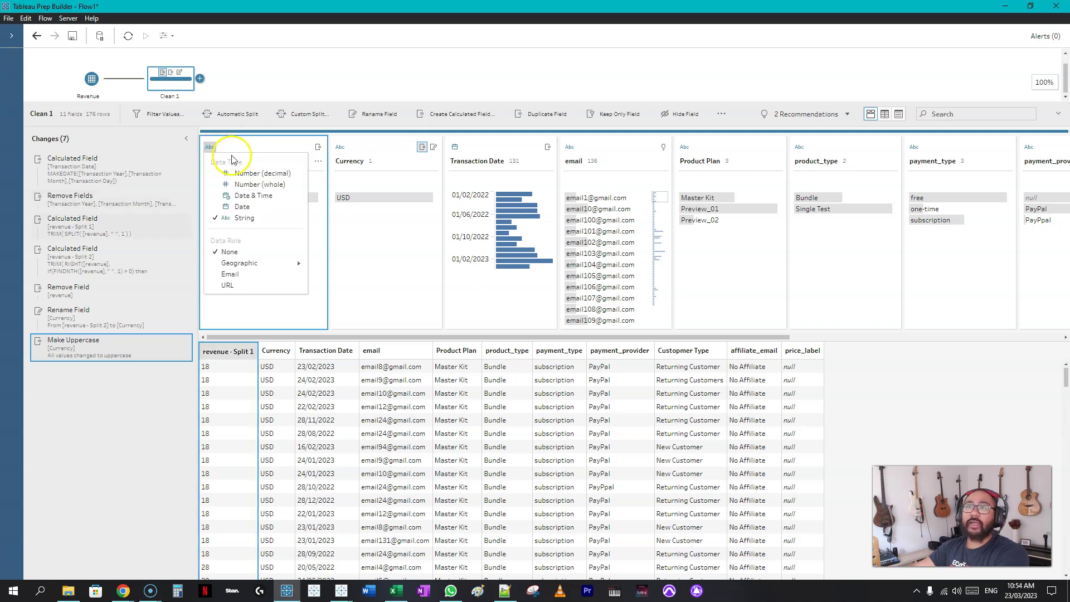
pyautogui.click(269, 177)
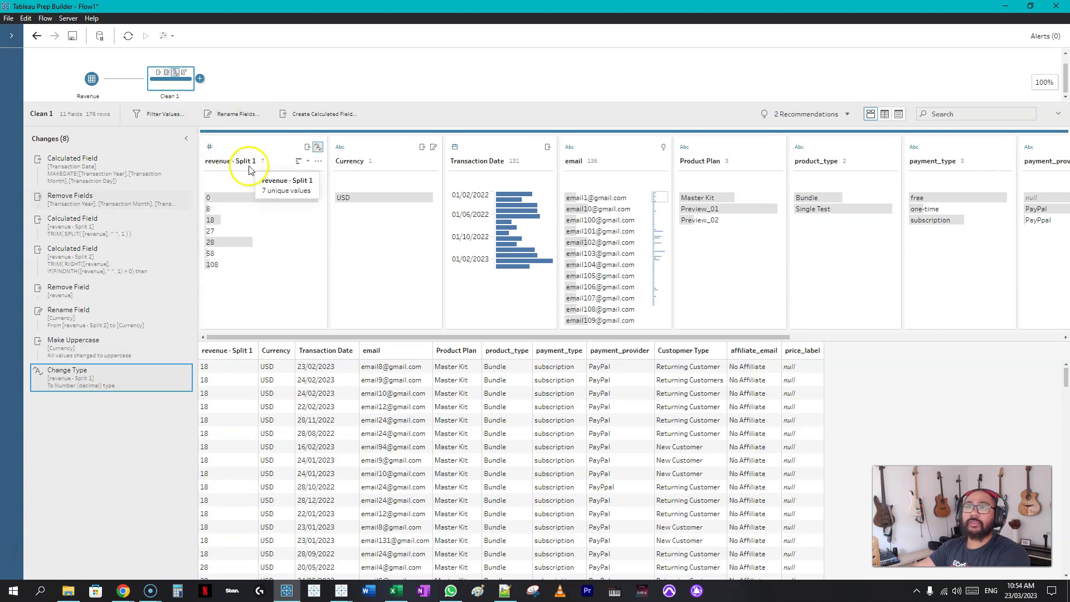
pyautogui.doubleClick(238, 162)
pyautogui.write('Re')
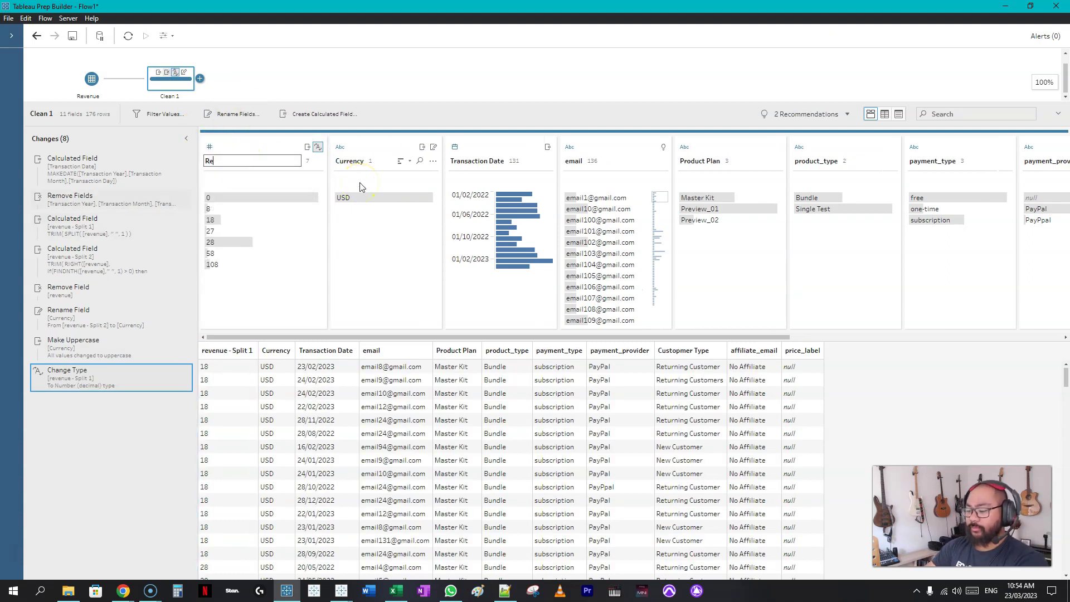
pyautogui.write('venue')
pyautogui.press('Return')
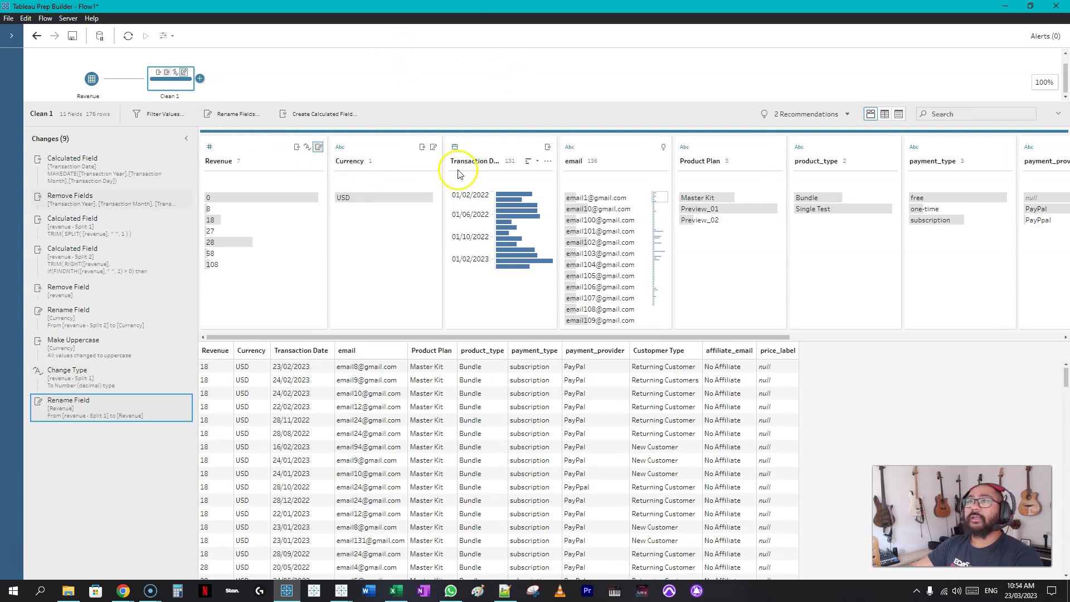
# Group the misspelled PayPpal value into PayPal in payment_provider.
pyautogui.moveTo(598, 338); pyautogui.dragTo(906, 341)
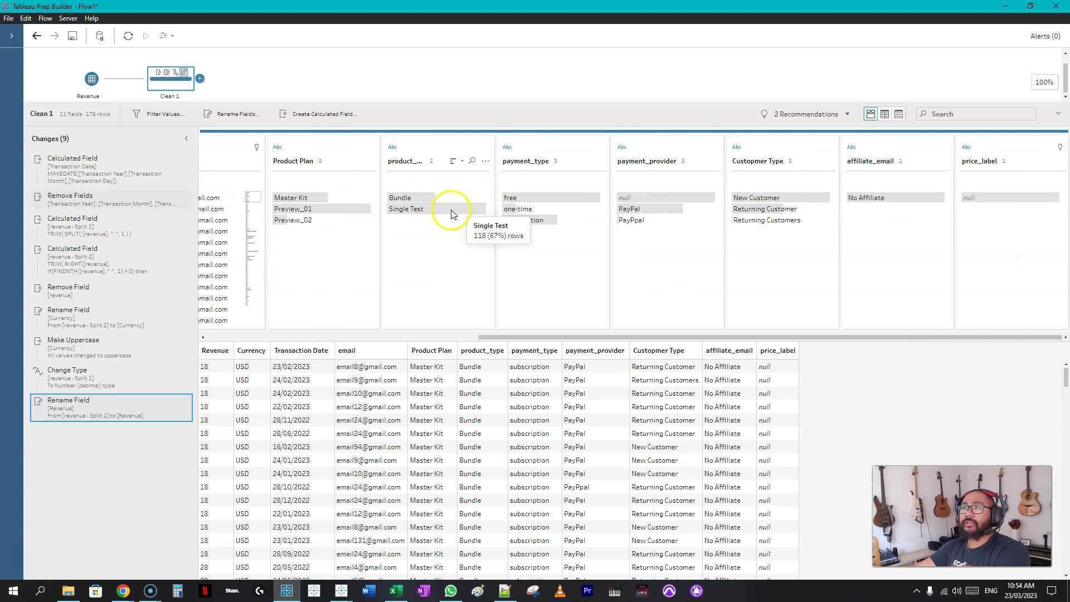
pyautogui.moveTo(566, 199)
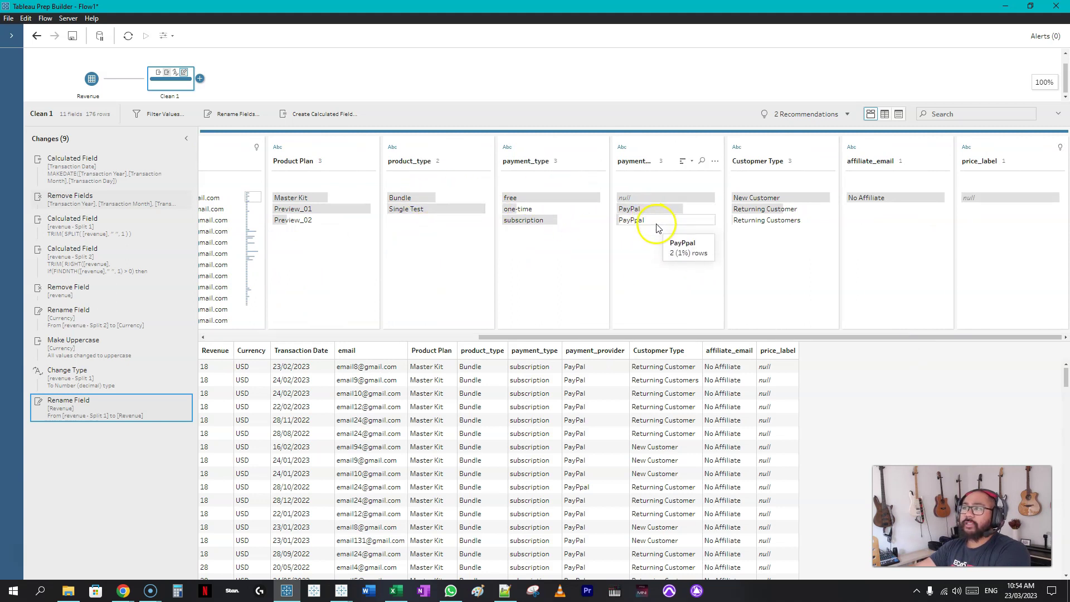
pyautogui.moveTo(631, 226)
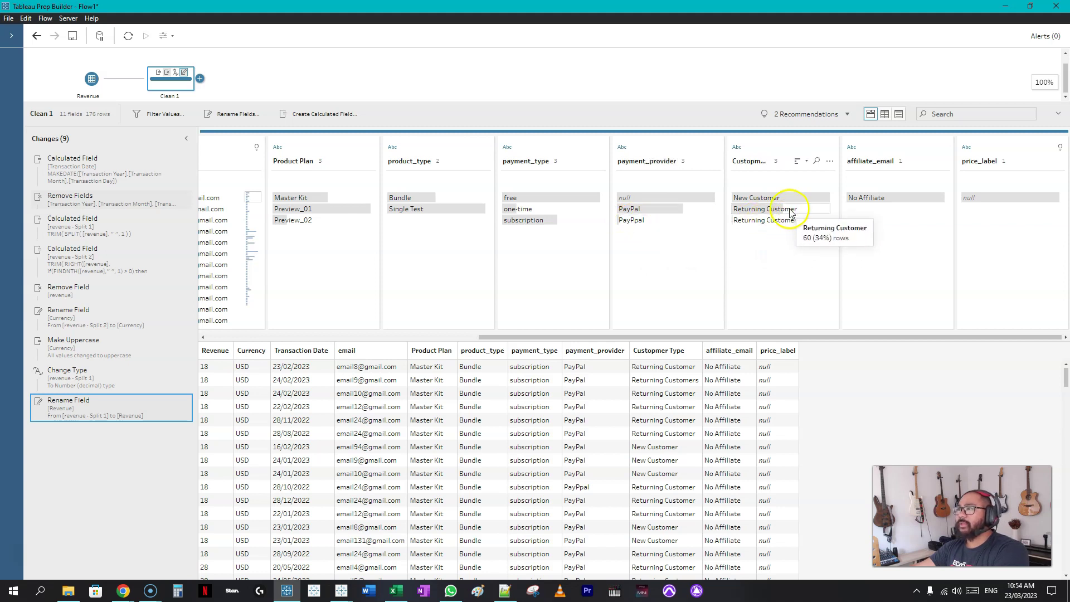
pyautogui.moveTo(790, 223)
pyautogui.click(664, 215)
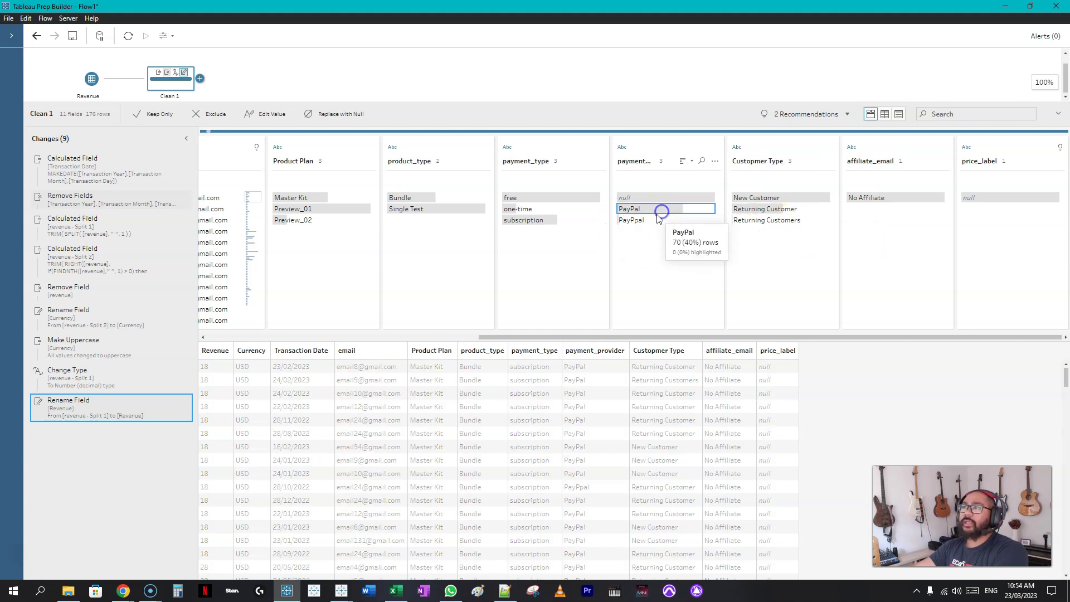
pyautogui.keyDown('ctrl'); pyautogui.click(647, 221); pyautogui.keyUp('ctrl')
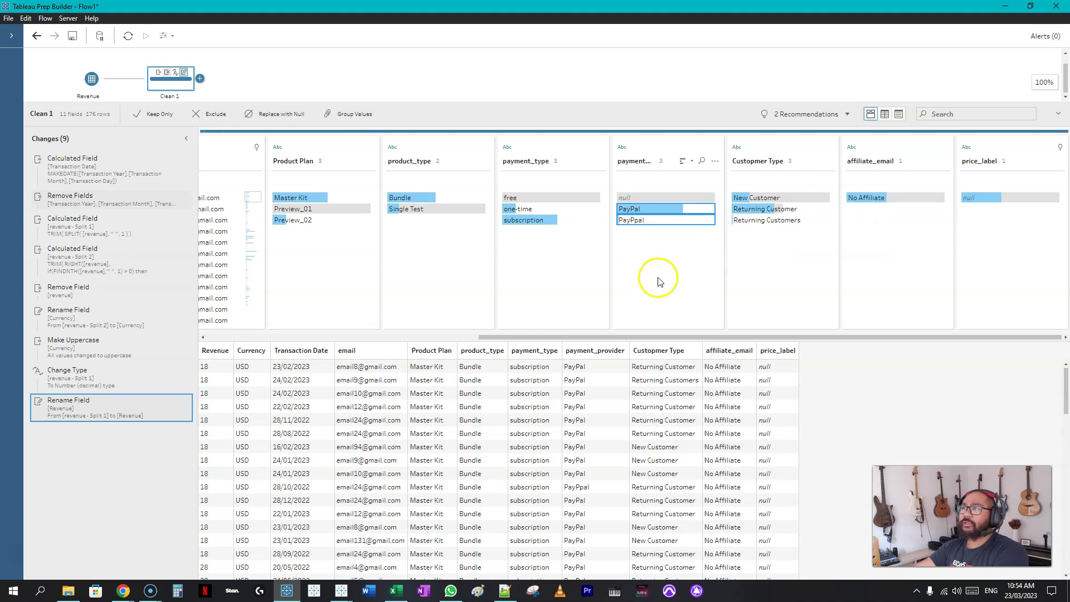
pyautogui.rightClick(651, 212)
pyautogui.click(694, 266)
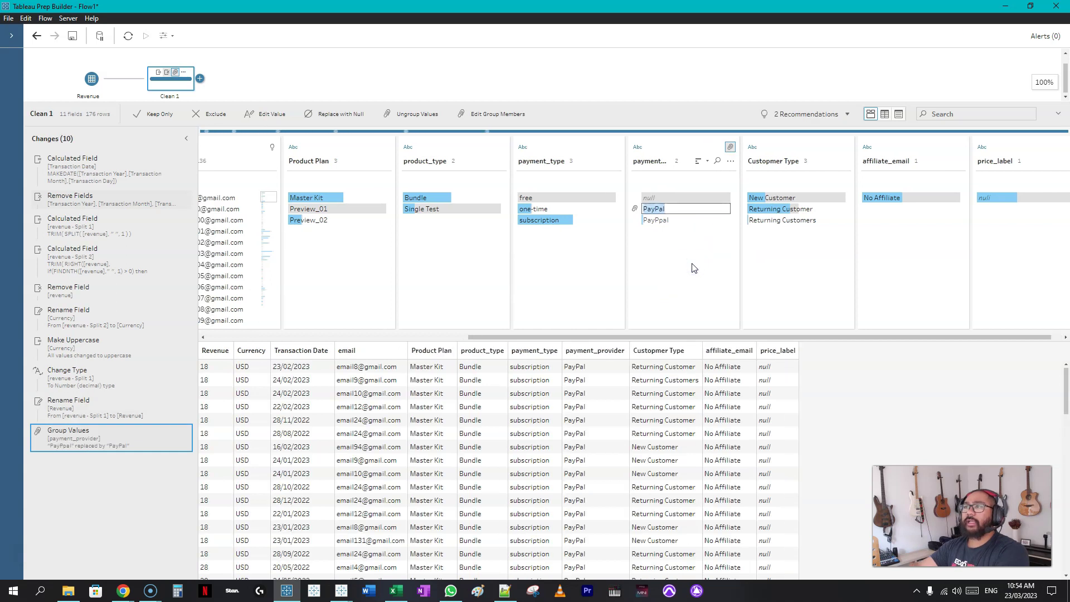
# Group the Returning Customers value into Returning Customer.
pyautogui.click(808, 209)
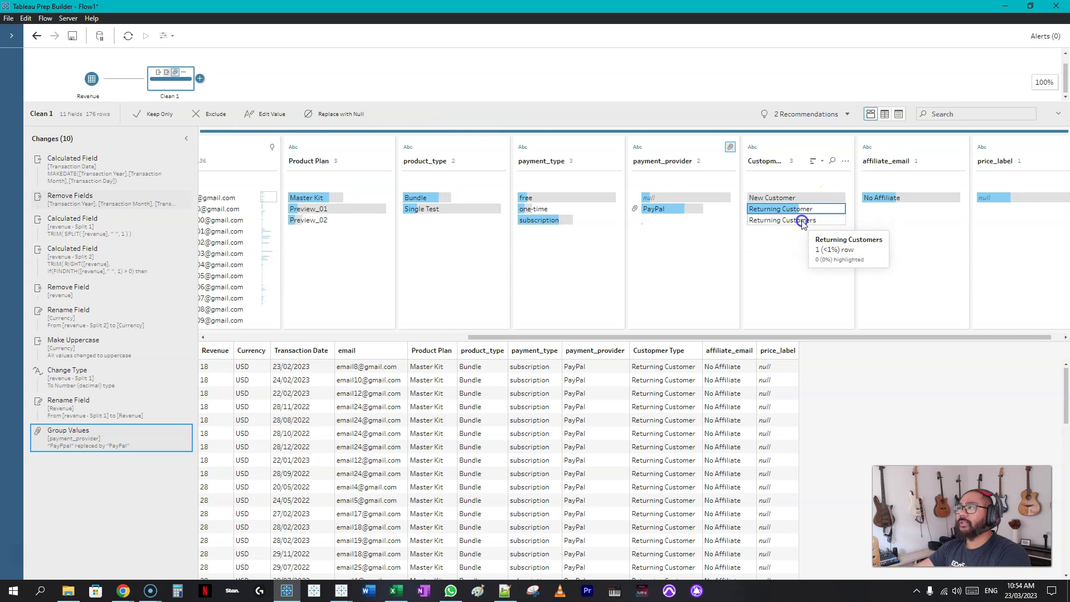
pyautogui.keyDown('ctrl'); pyautogui.click(804, 220); pyautogui.keyUp('ctrl')
pyautogui.rightClick(803, 214)
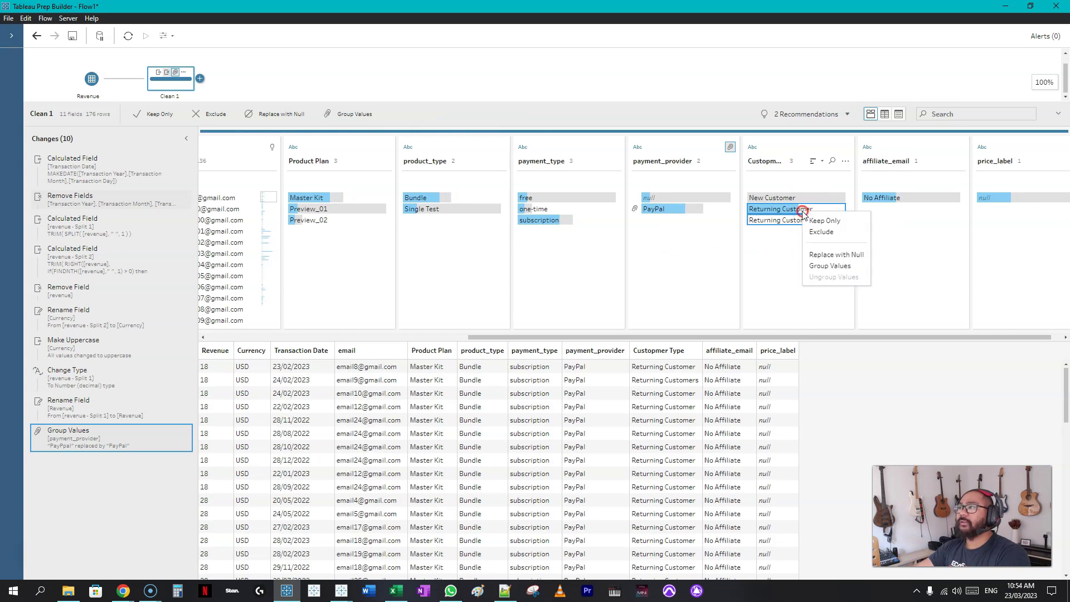
pyautogui.click(818, 266)
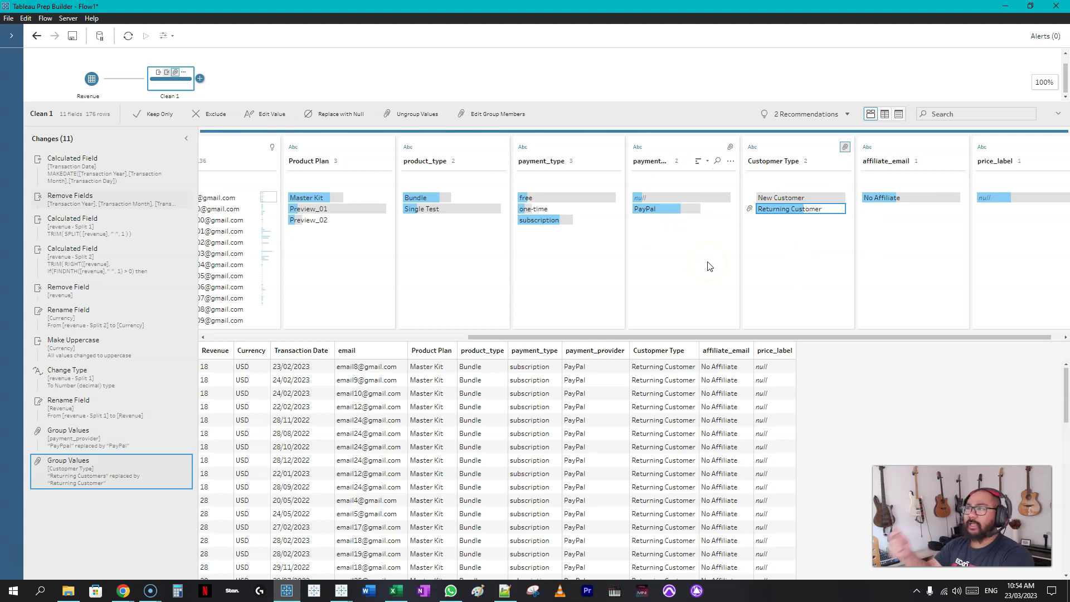
pyautogui.moveTo(737, 339); pyautogui.dragTo(770, 339)
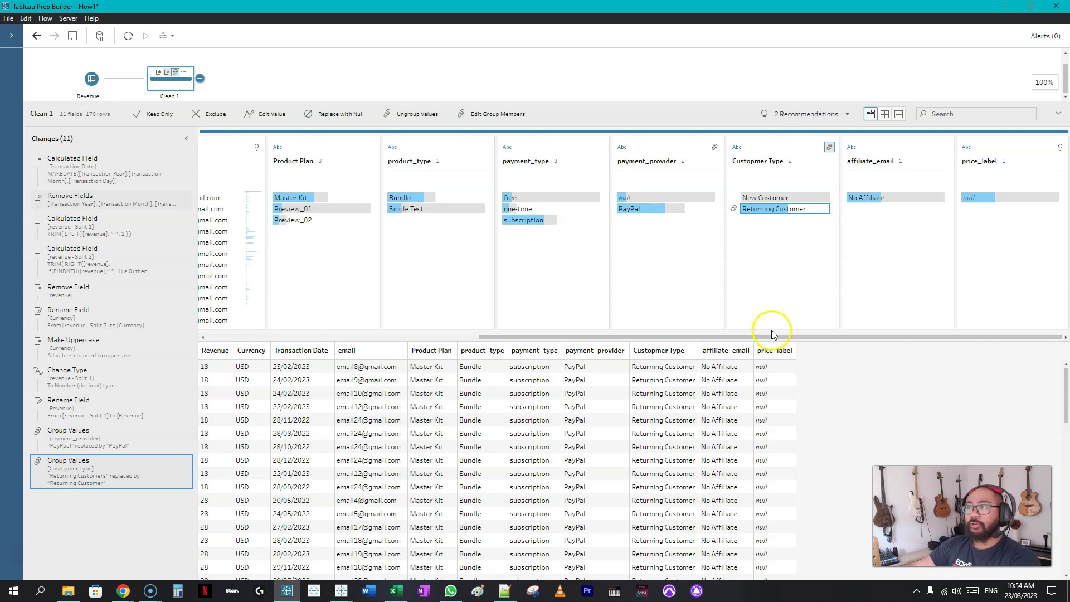
pyautogui.click(805, 295)
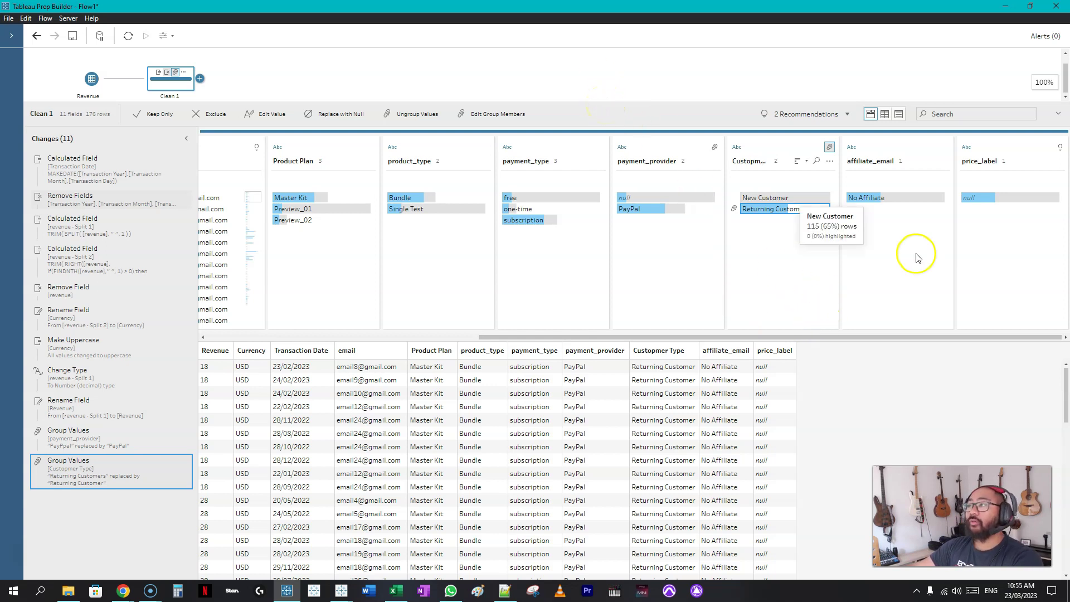
pyautogui.click(753, 246)
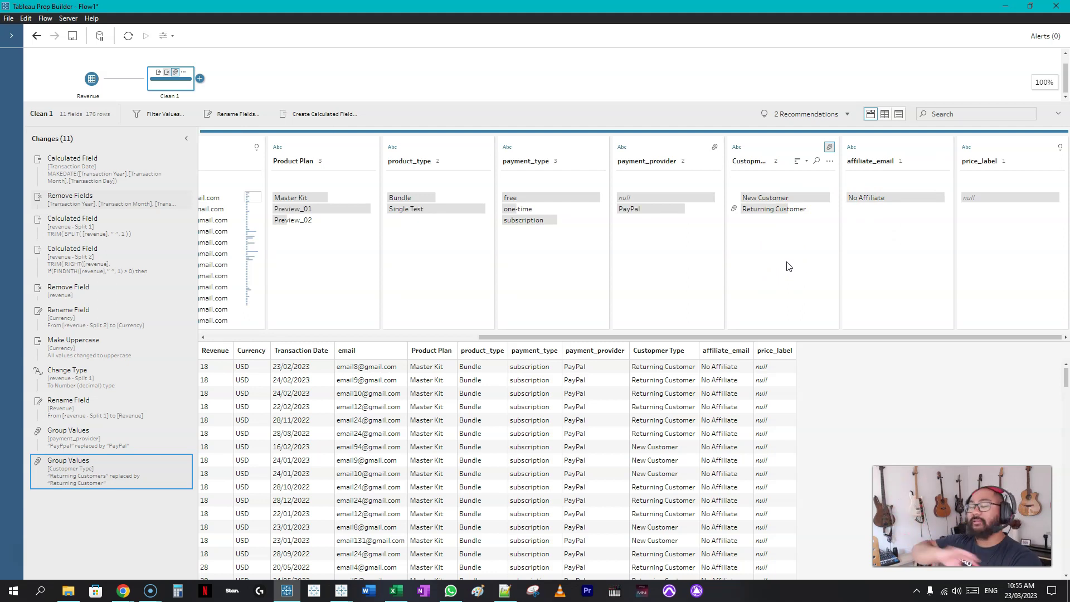
# Remove affiliate_email and price_label from Clean 1, leaving 9 fields across 176 rows.
pyautogui.click(628, 100)
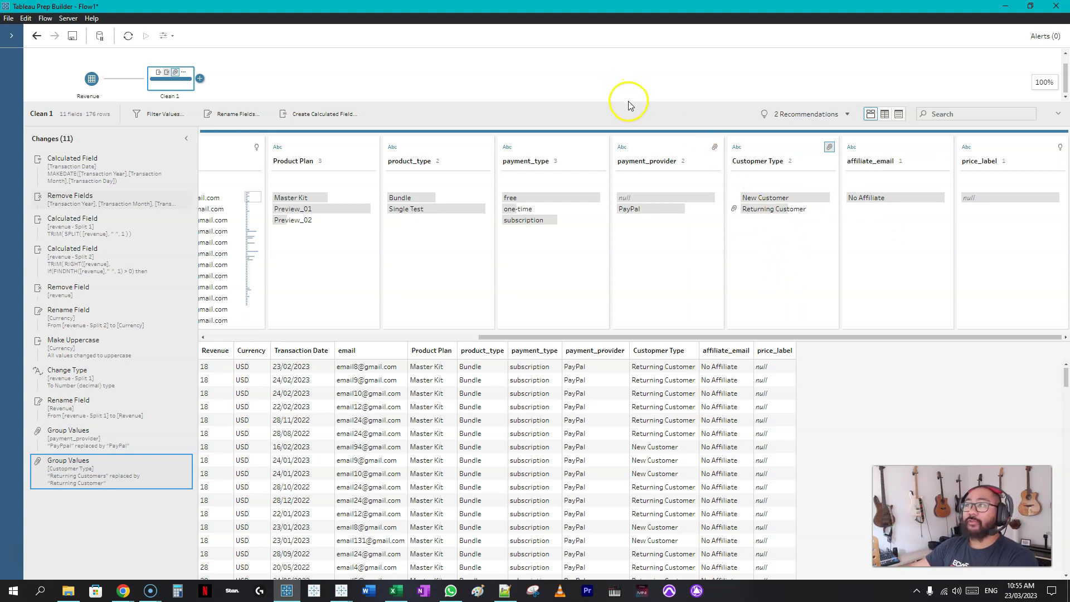
pyautogui.moveTo(629, 100); pyautogui.dragTo(628, 113)
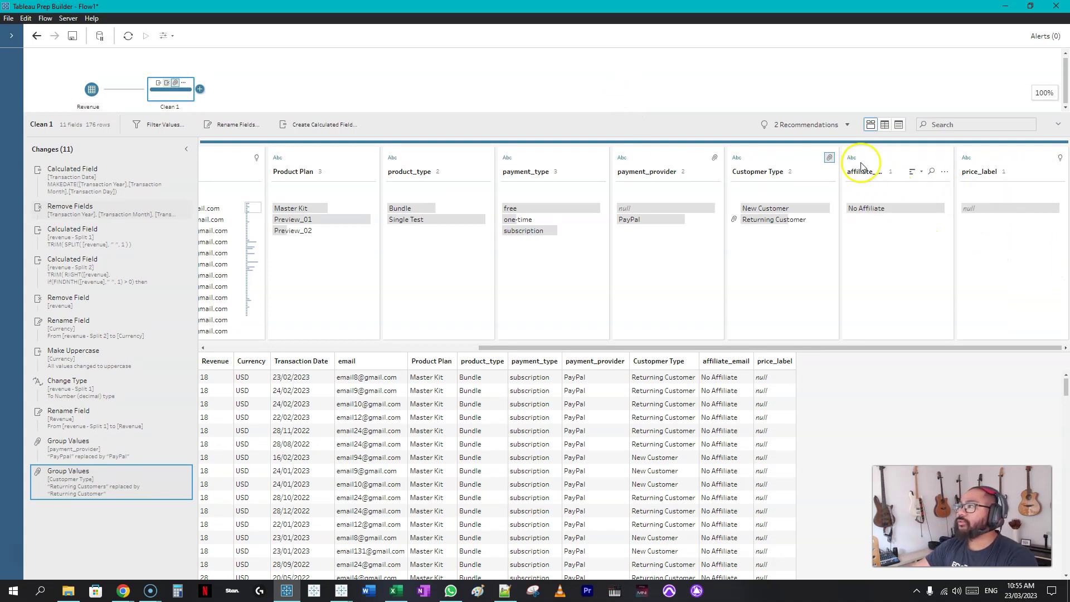
pyautogui.moveTo(990, 211)
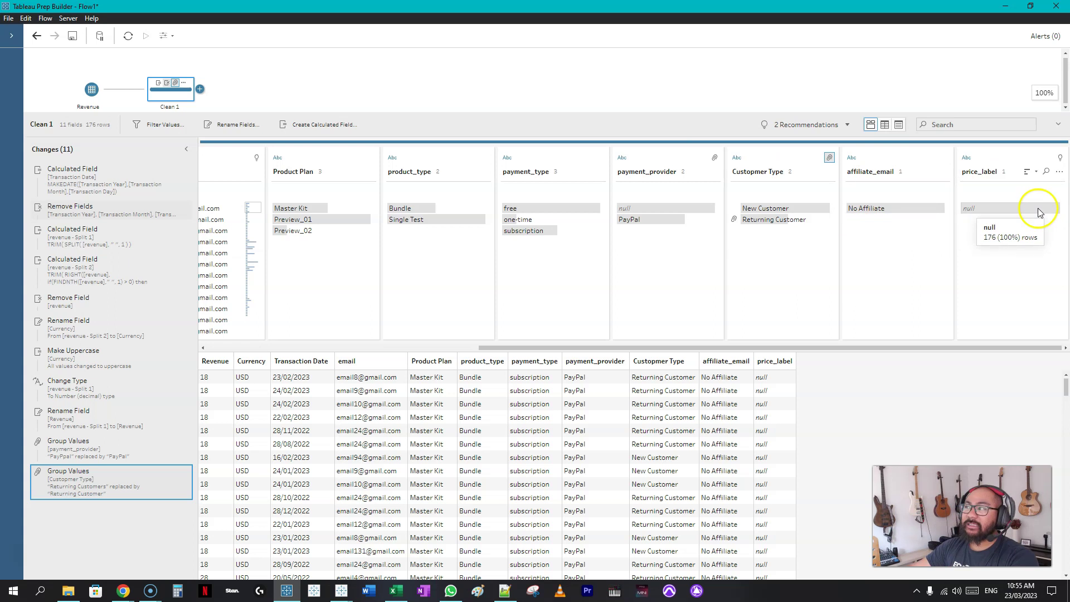
pyautogui.click(923, 159)
pyautogui.keyDown('ctrl'); pyautogui.click(986, 159); pyautogui.keyUp('ctrl')
pyautogui.rightClick(986, 160)
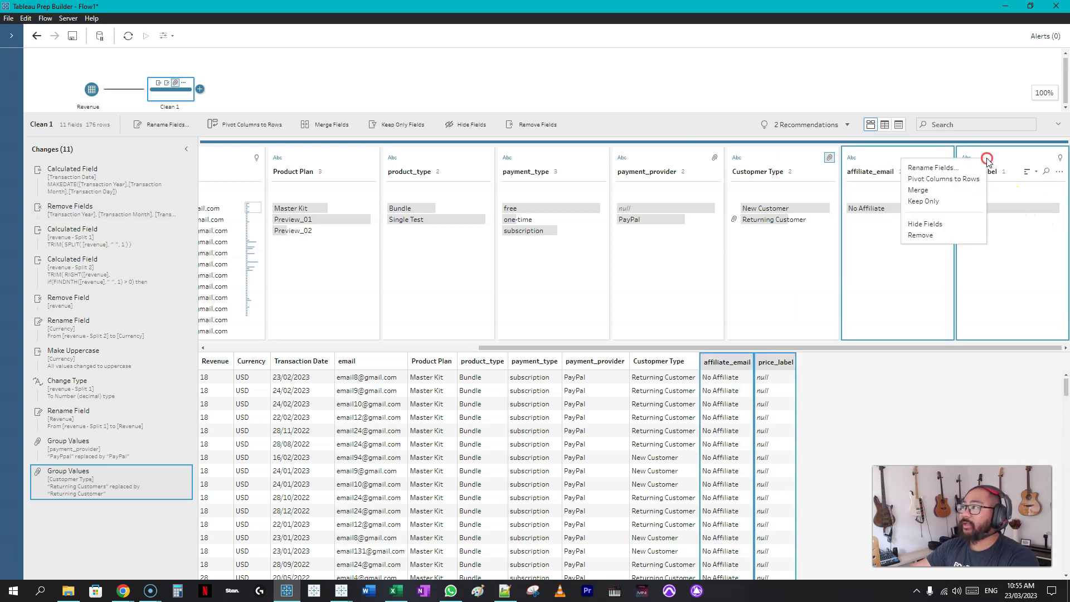
pyautogui.click(950, 238)
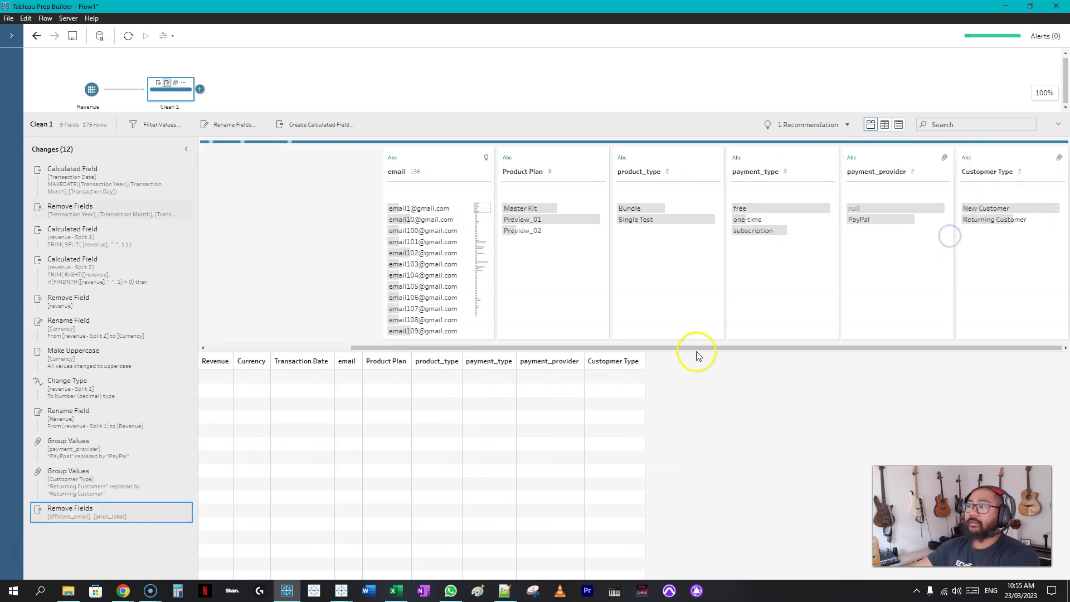
pyautogui.moveTo(695, 347); pyautogui.dragTo(387, 358)
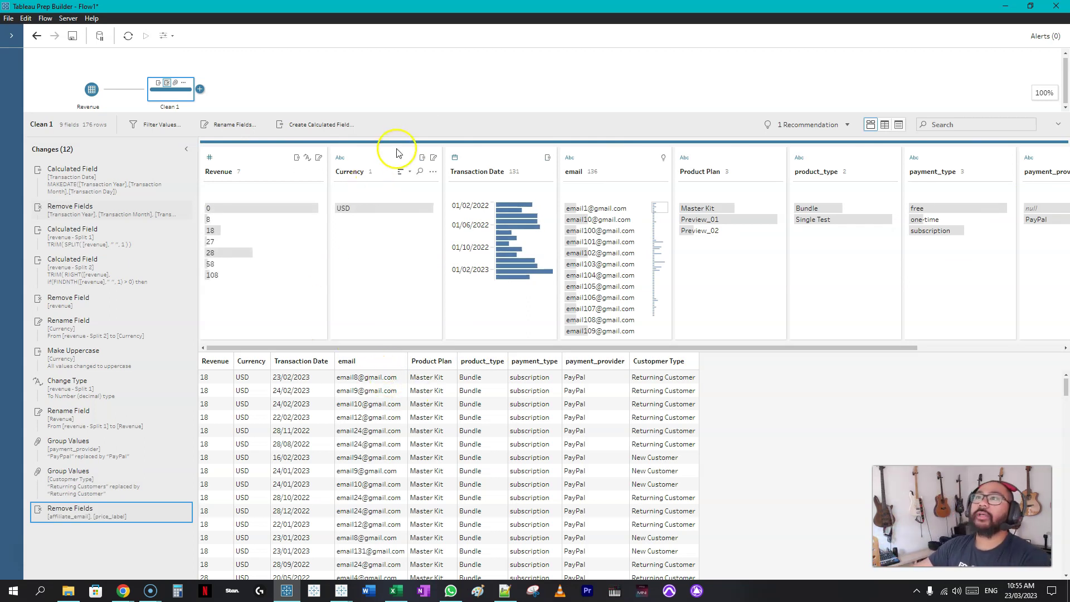
pyautogui.moveTo(399, 116); pyautogui.dragTo(405, 140)
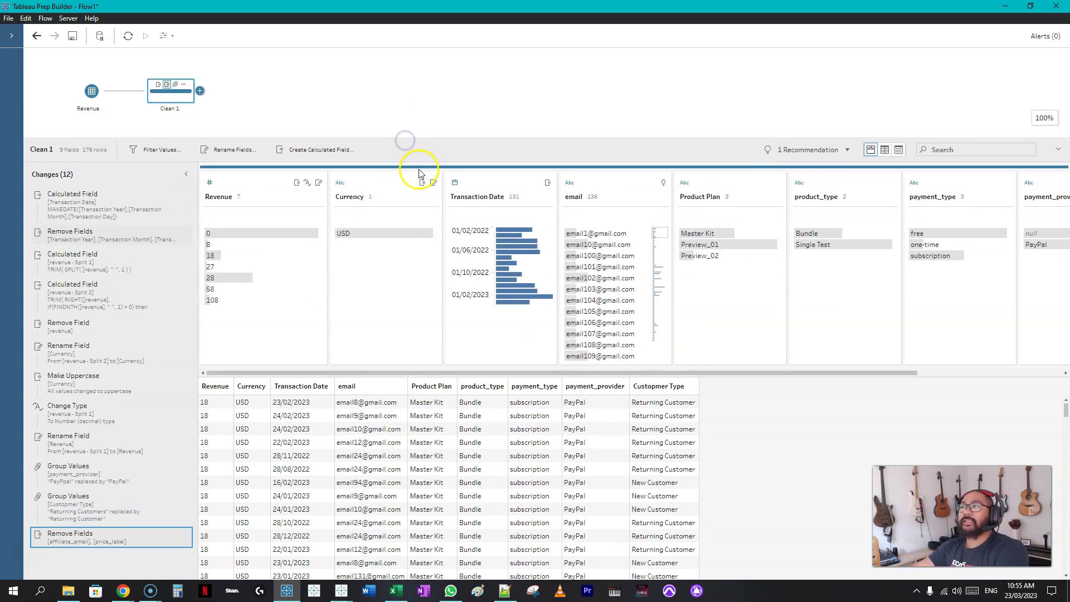
pyautogui.click(200, 91)
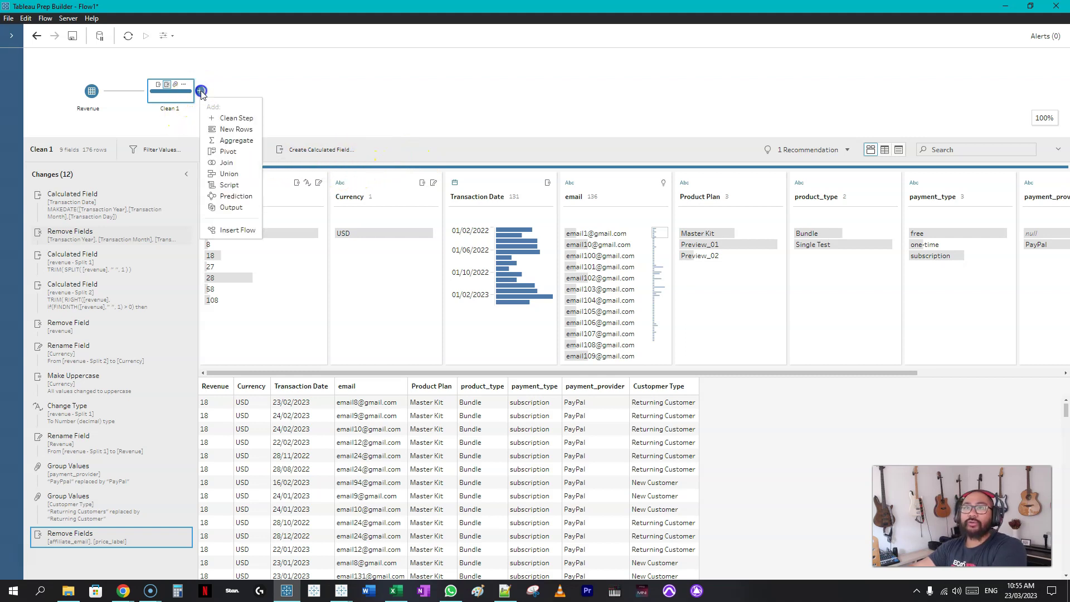
pyautogui.click(231, 208)
pyautogui.click(141, 308)
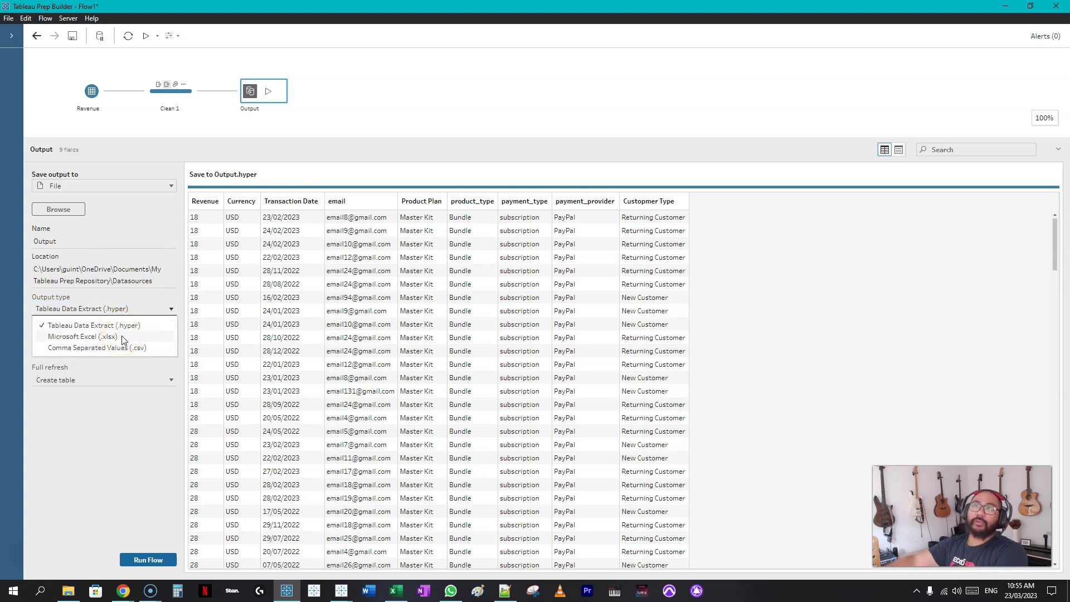
pyautogui.rightClick(256, 96)
pyautogui.click(286, 179)
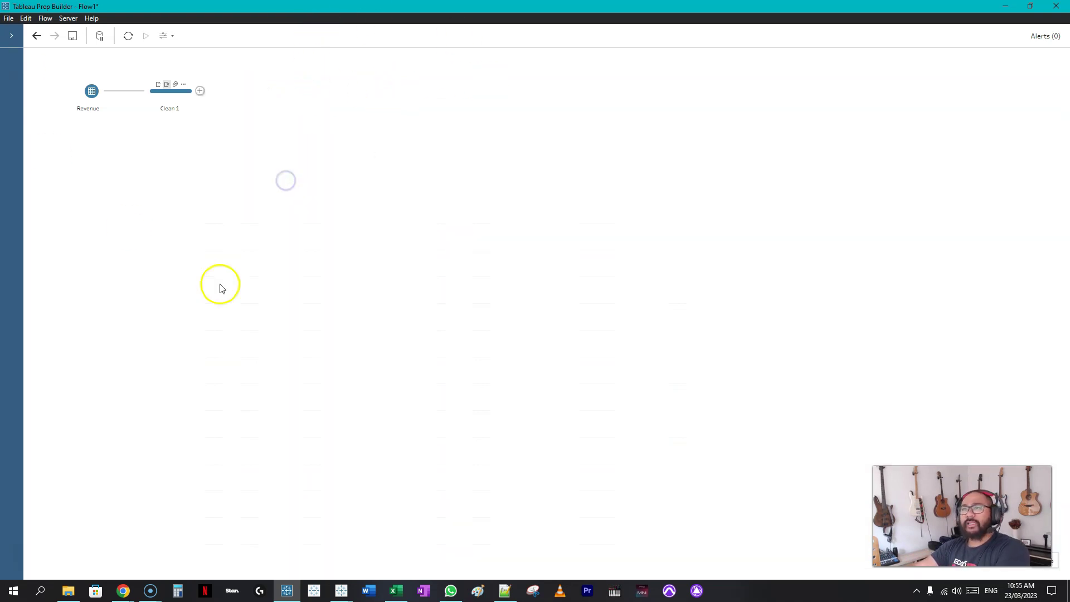
pyautogui.click(158, 95)
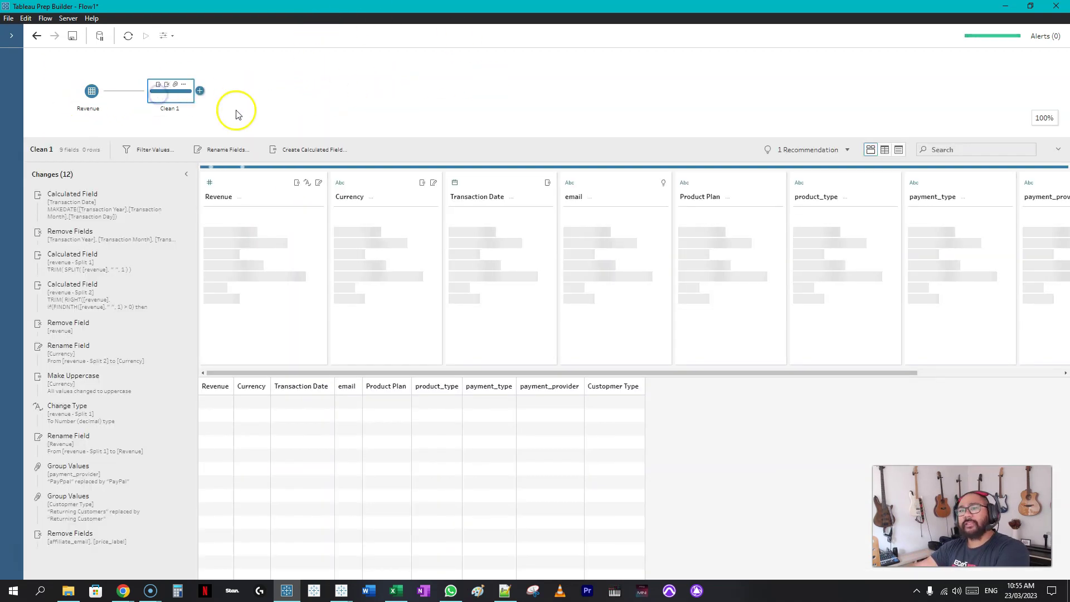
# Preview Clean 1's output in Tableau Desktop and maximize the Book6 workbook window.
pyautogui.rightClick(174, 98)
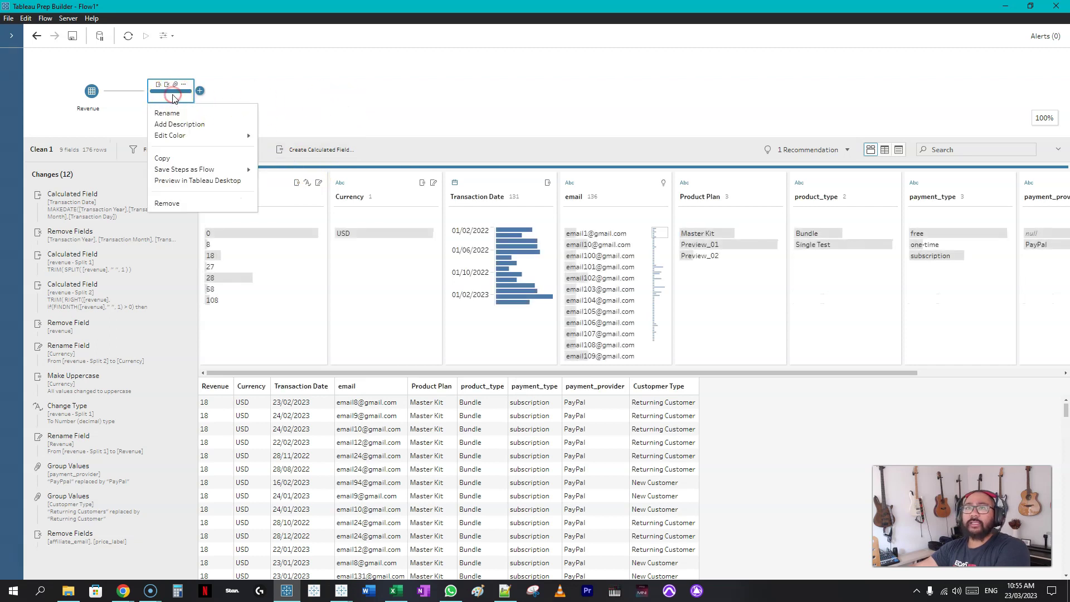
pyautogui.click(204, 180)
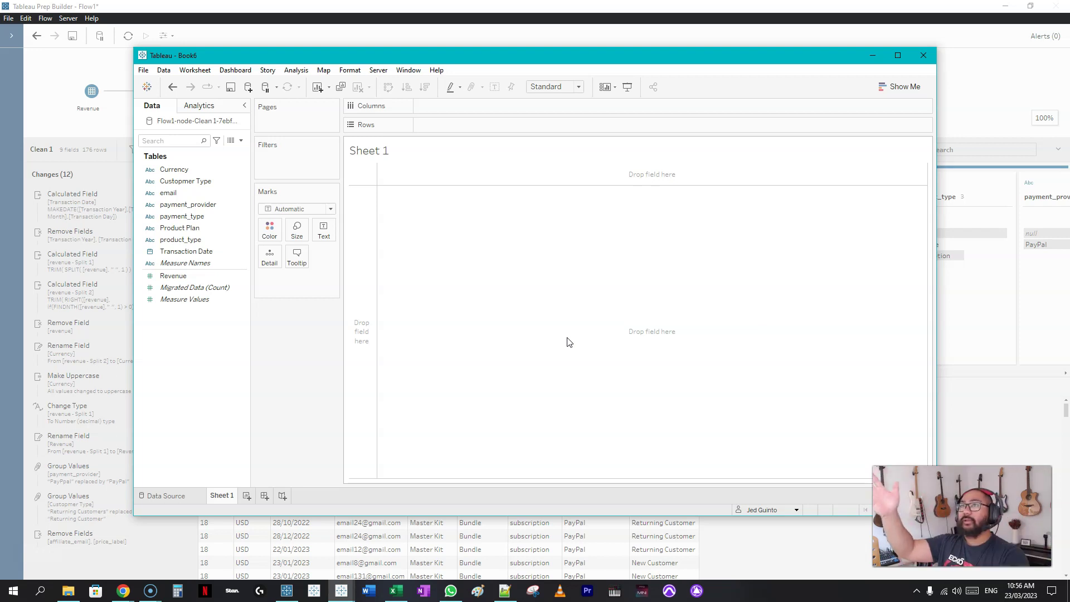
pyautogui.moveTo(252, 164); pyautogui.dragTo(317, 160)
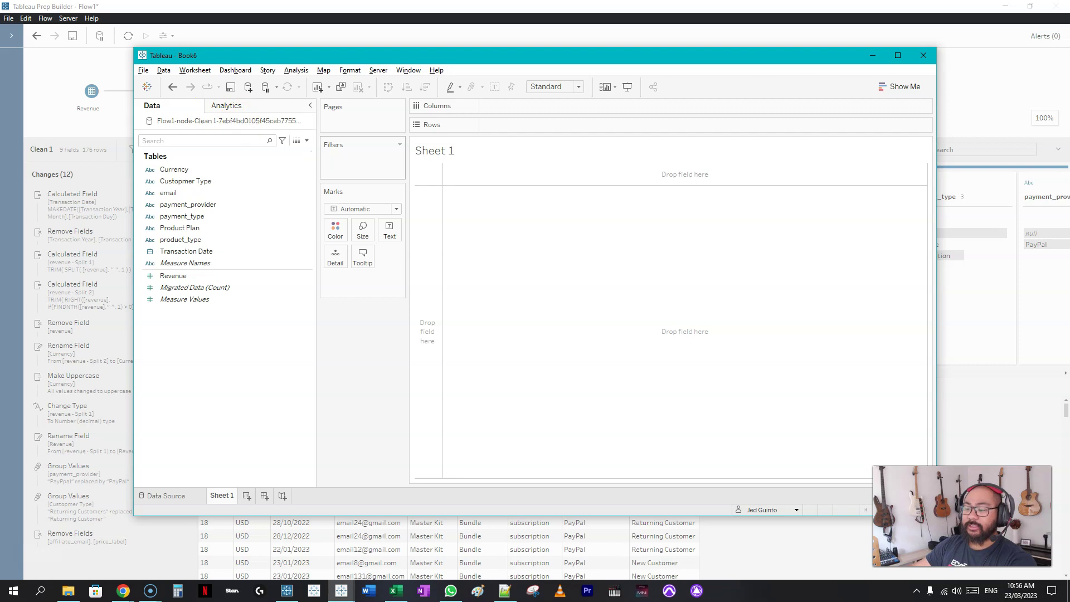
pyautogui.moveTo(308, 120)
pyautogui.mouseDown()
pyautogui.moveTo(195, 96)
pyautogui.moveTo(165, 99)
pyautogui.moveTo(152, 118)
pyautogui.moveTo(293, 143)
pyautogui.moveTo(315, 117)
pyautogui.mouseUp()
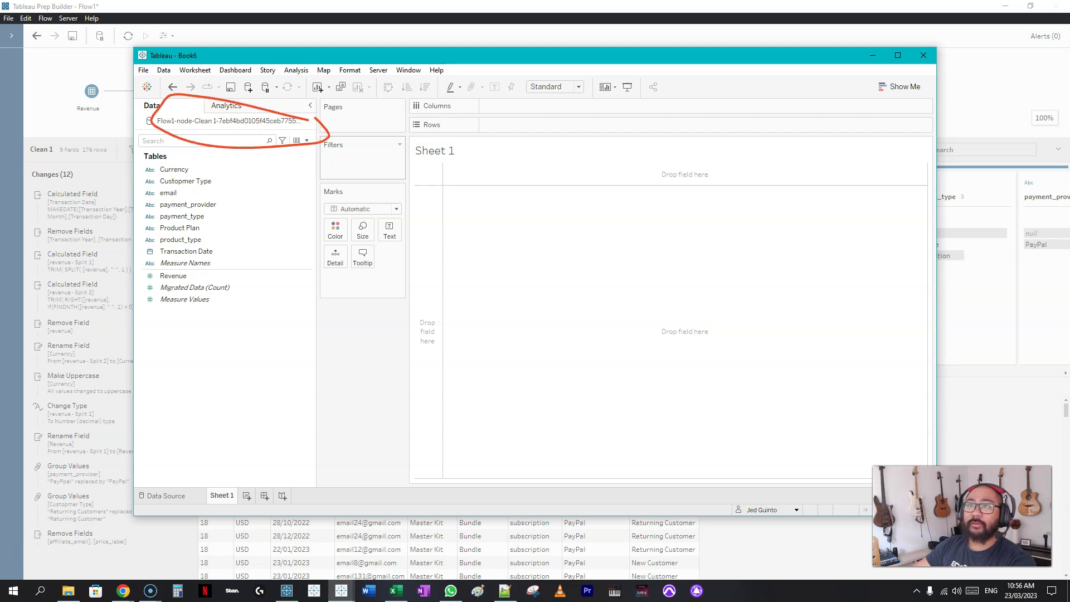
pyautogui.press('Escape')
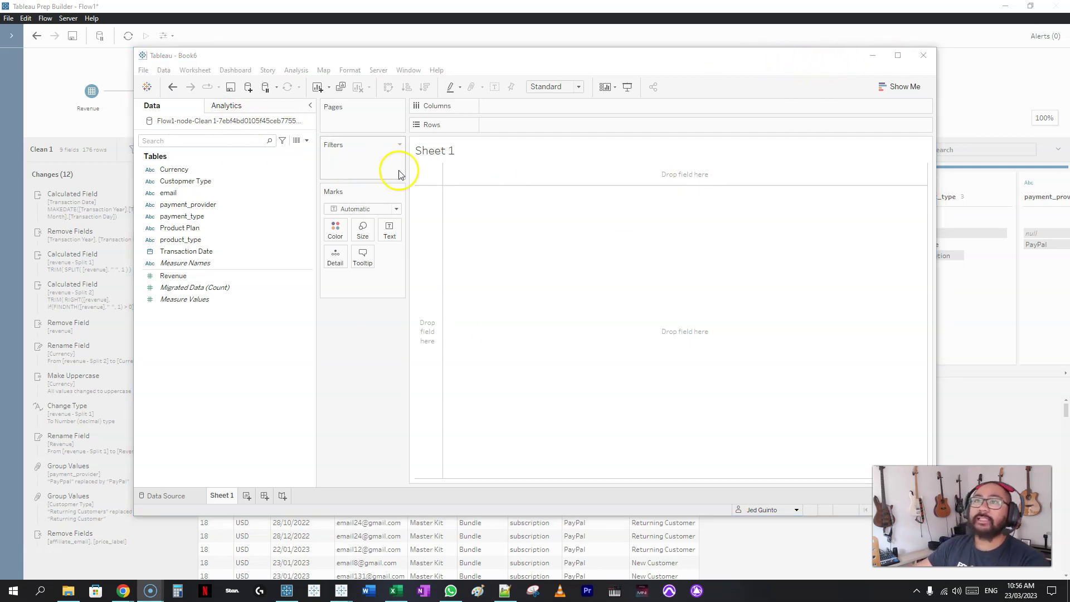
pyautogui.click(519, 62)
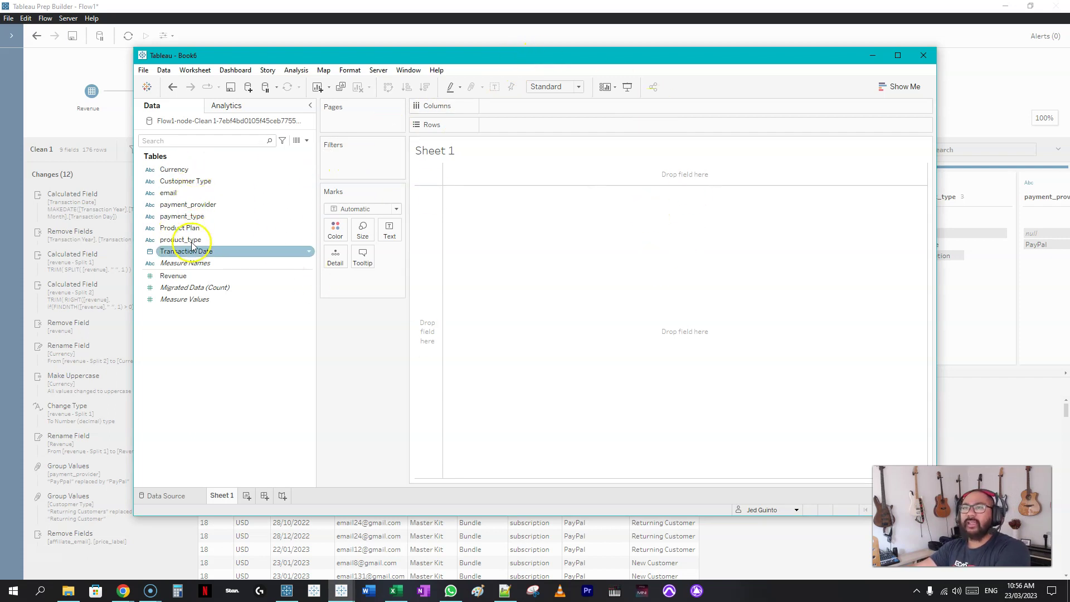
pyautogui.click(898, 56)
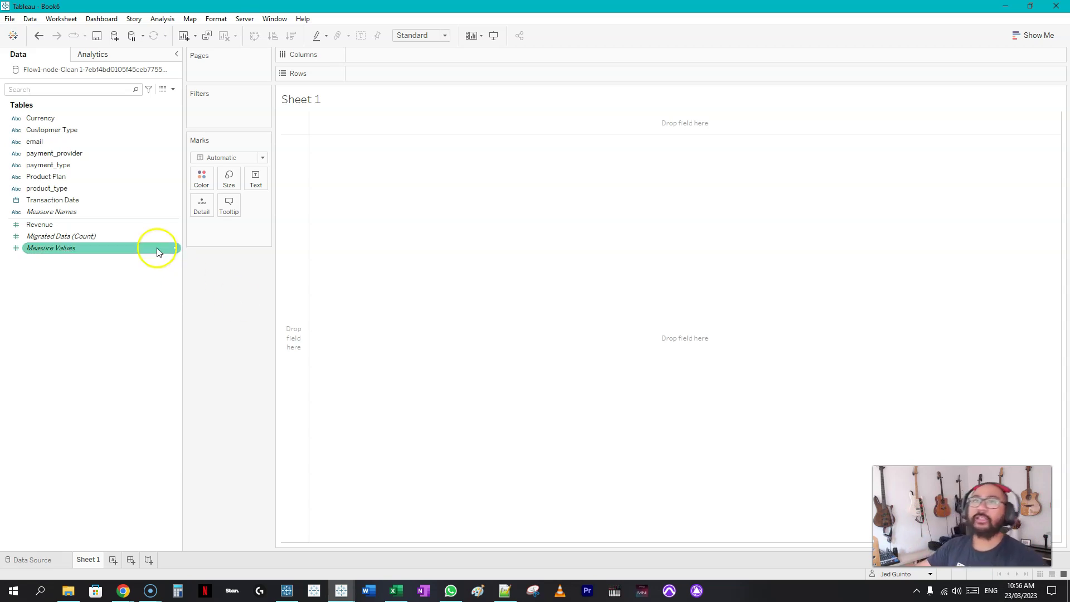
pyautogui.click(126, 130)
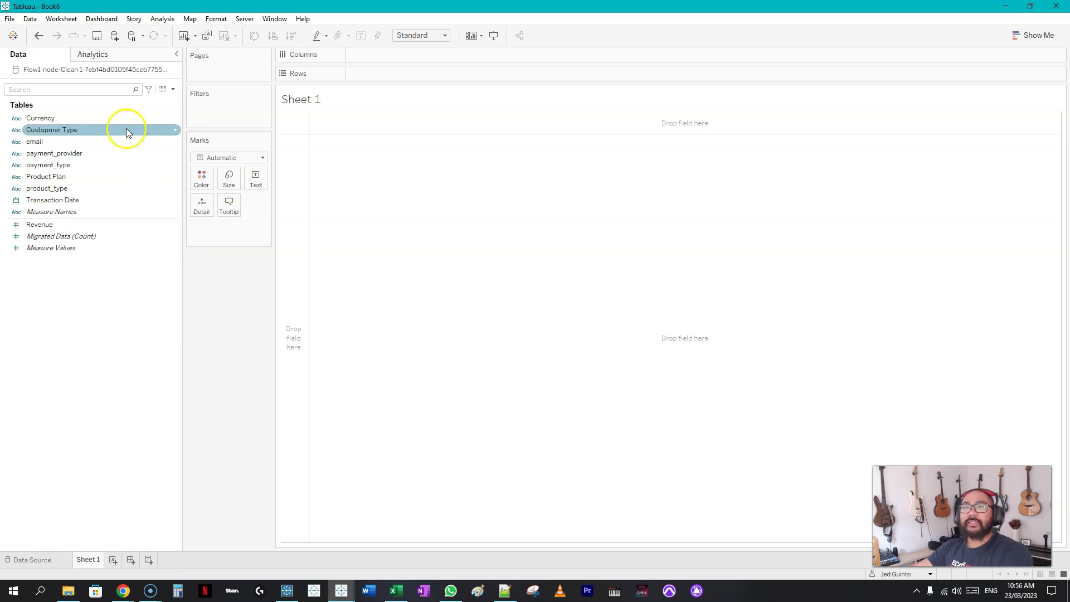
pyautogui.click(164, 90)
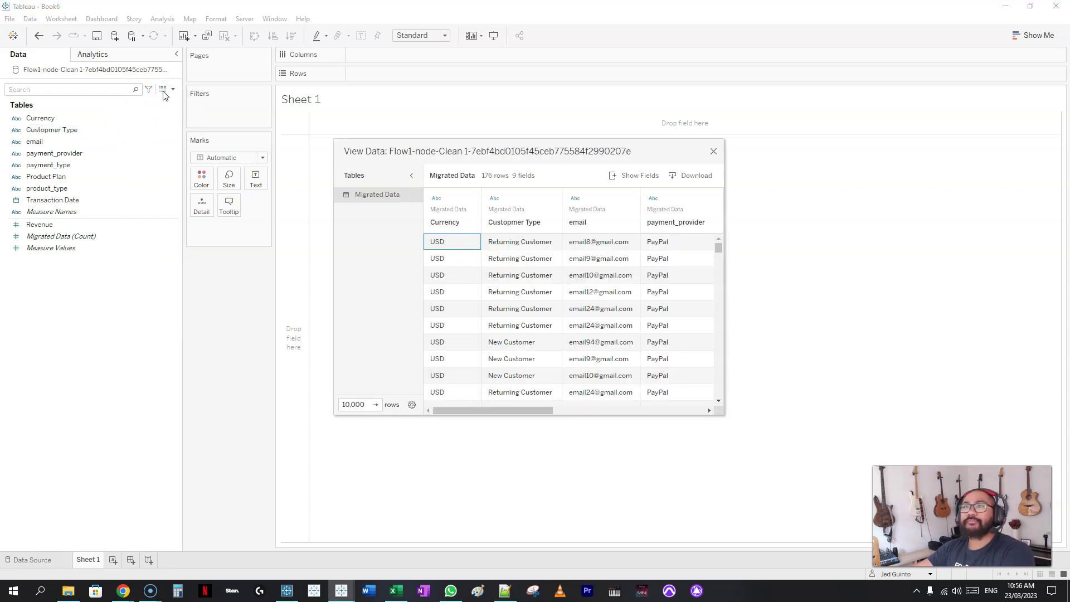
pyautogui.moveTo(637, 153); pyautogui.dragTo(407, 64)
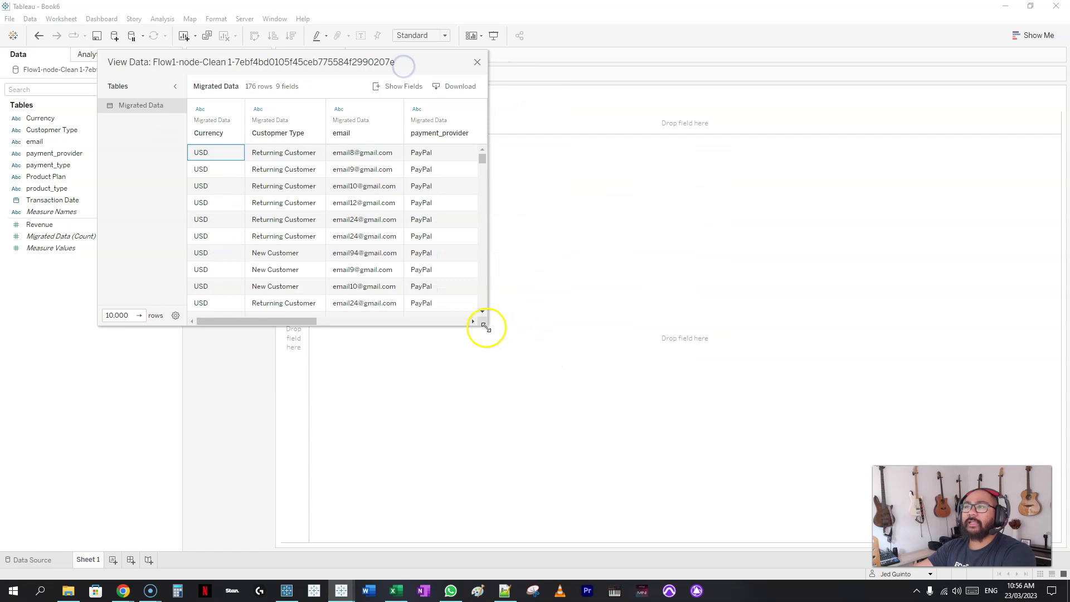
pyautogui.moveTo(483, 324); pyautogui.dragTo(856, 523)
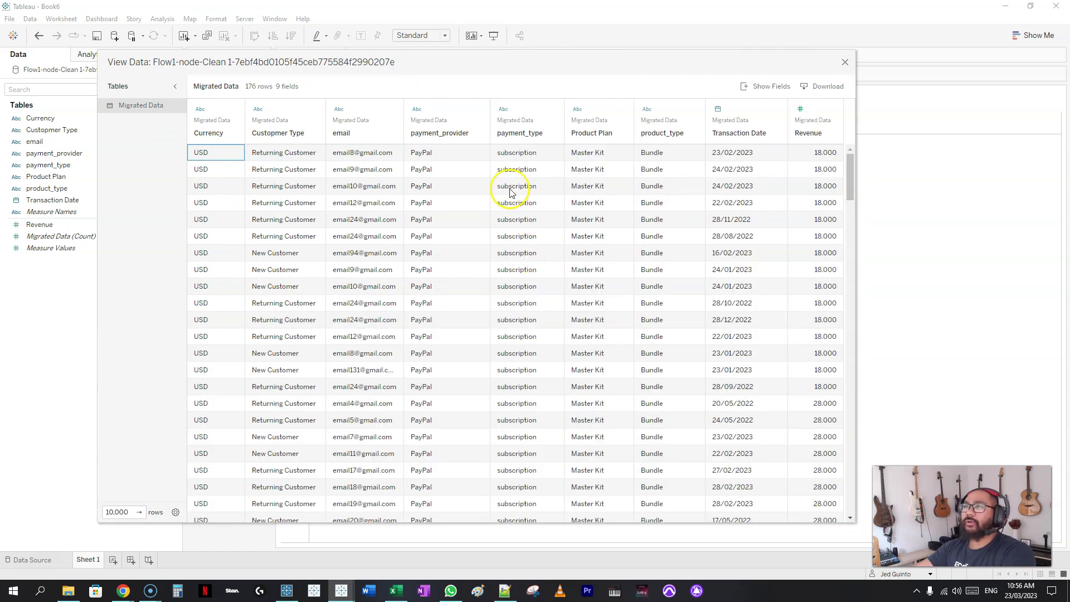
pyautogui.click(517, 158)
pyautogui.moveTo(517, 166); pyautogui.dragTo(526, 437)
pyautogui.scroll(-20, 523, 424)
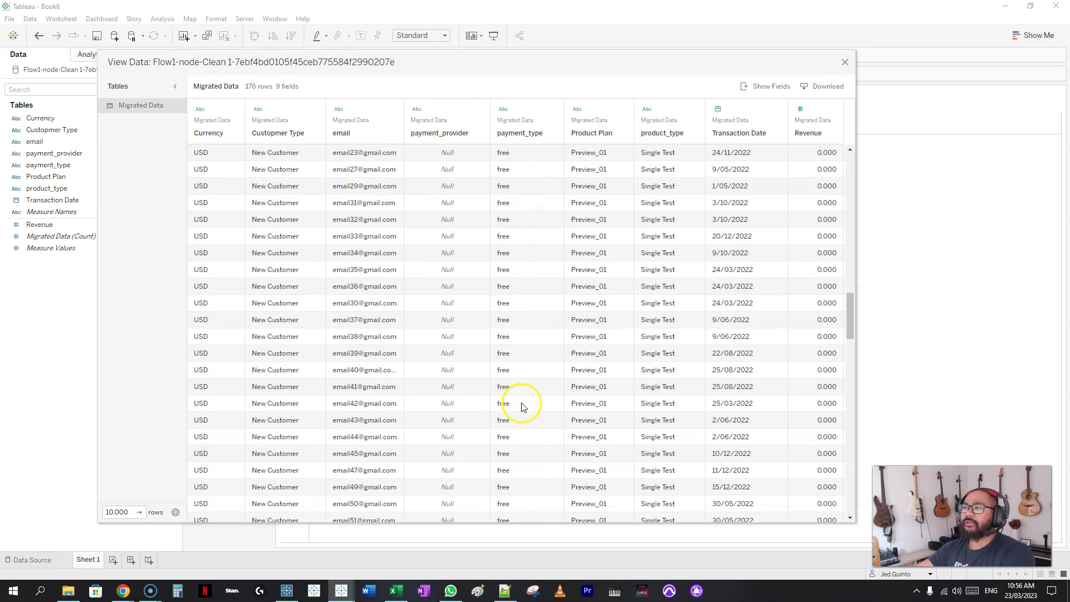
pyautogui.moveTo(513, 204); pyautogui.dragTo(538, 452)
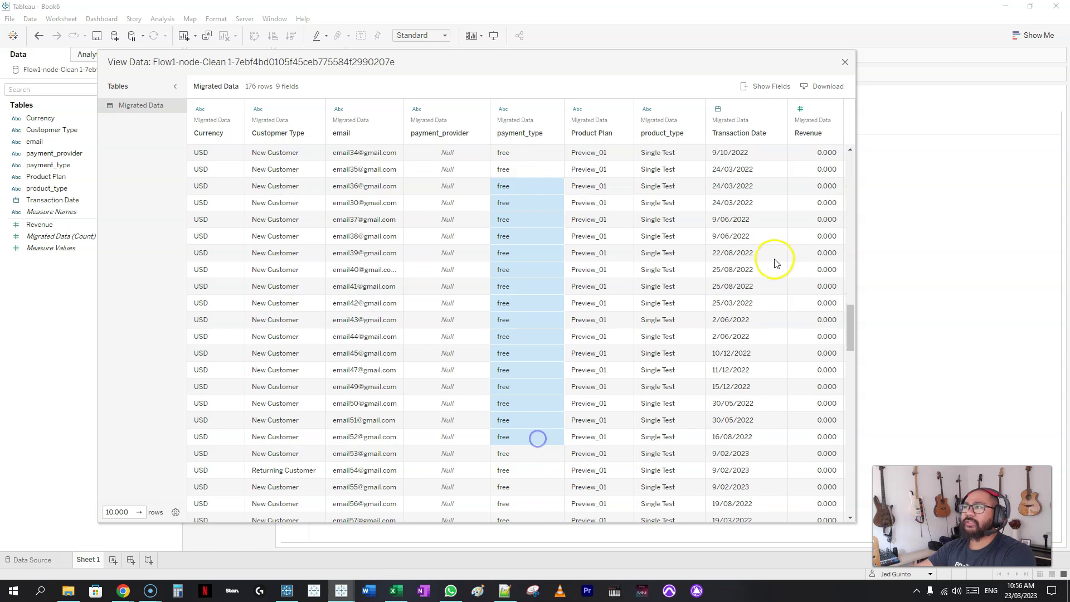
pyautogui.click(521, 203)
pyautogui.moveTo(519, 169); pyautogui.dragTo(523, 409)
pyautogui.moveTo(821, 184); pyautogui.dragTo(824, 414)
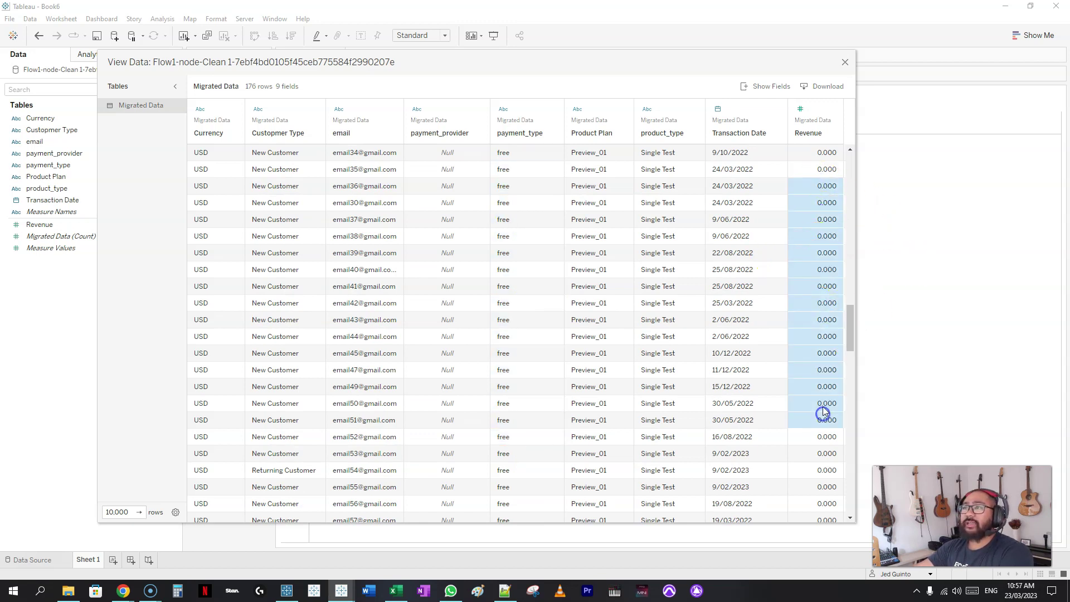
# Build a table of total Revenue for each payment_type on Rows.
pyautogui.click(845, 62)
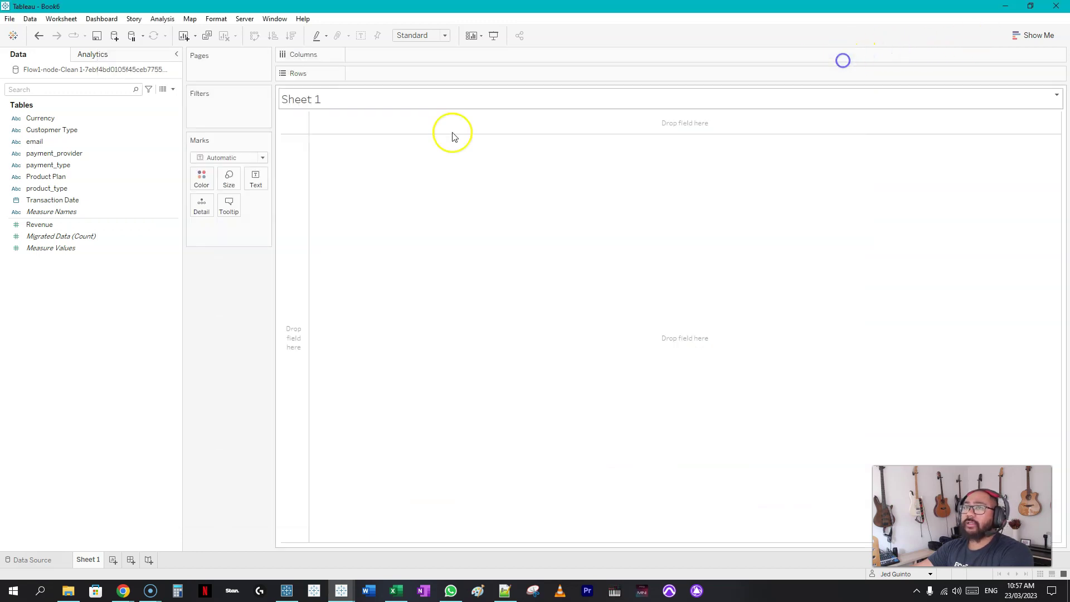
pyautogui.click(63, 130)
pyautogui.click(43, 176)
pyautogui.moveTo(43, 189); pyautogui.dragTo(302, 185)
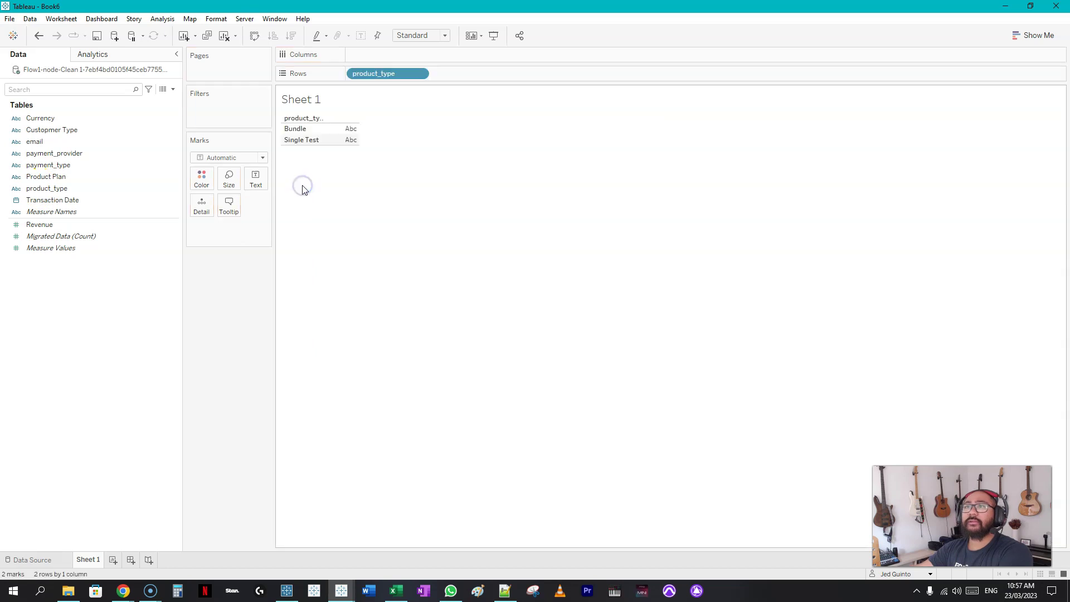
pyautogui.moveTo(333, 122); pyautogui.dragTo(227, 318)
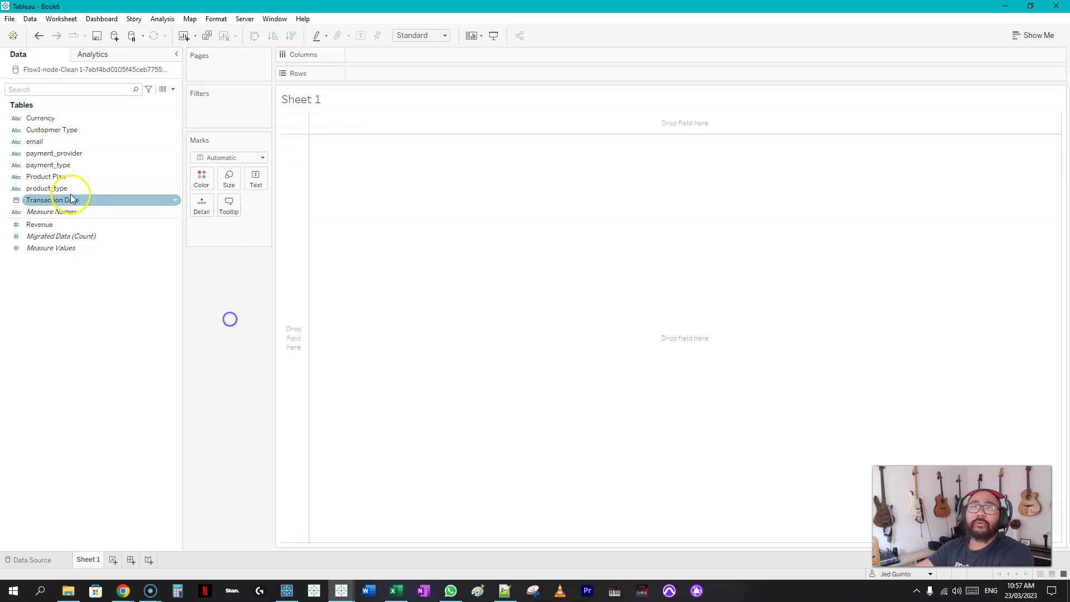
pyautogui.moveTo(48, 165); pyautogui.dragTo(289, 172)
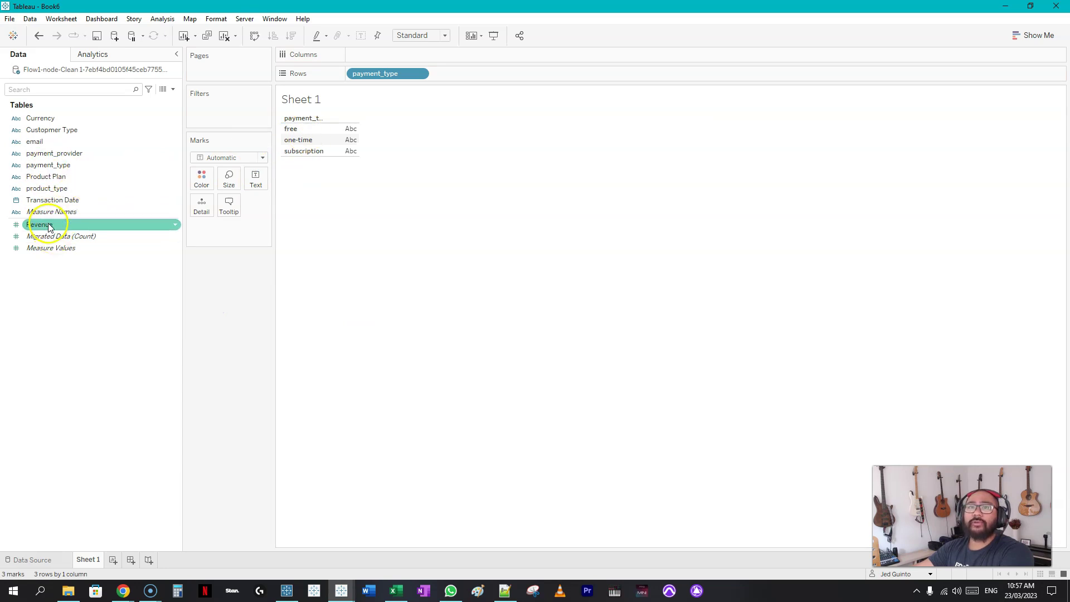
pyautogui.moveTo(46, 224); pyautogui.dragTo(254, 182)
# Exclude the free and one-time payment types, leaving subscription at 1,414.
pyautogui.moveTo(354, 130)
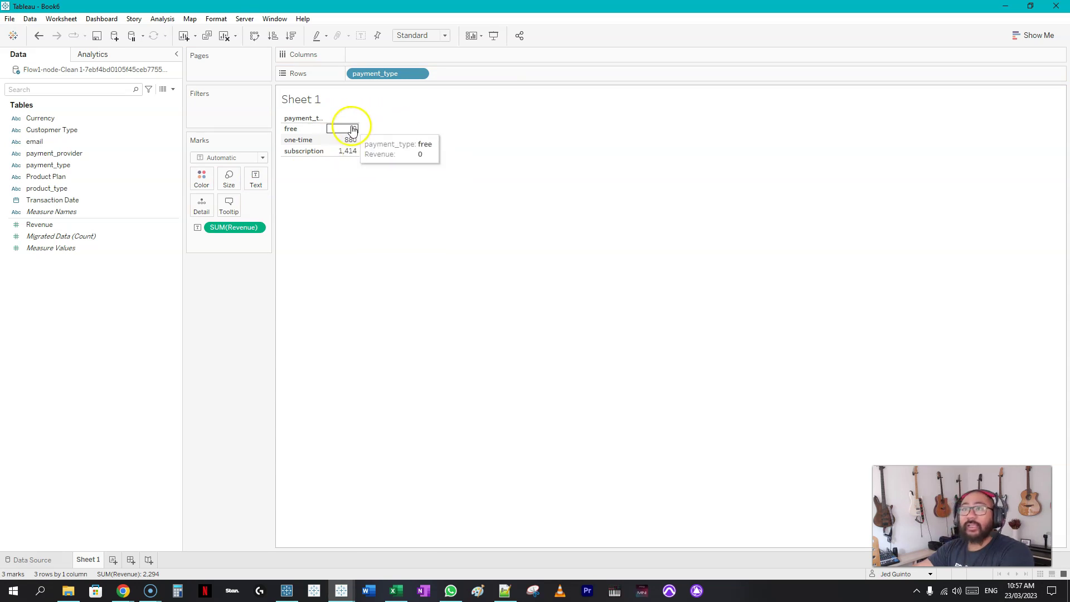
pyautogui.click(306, 128)
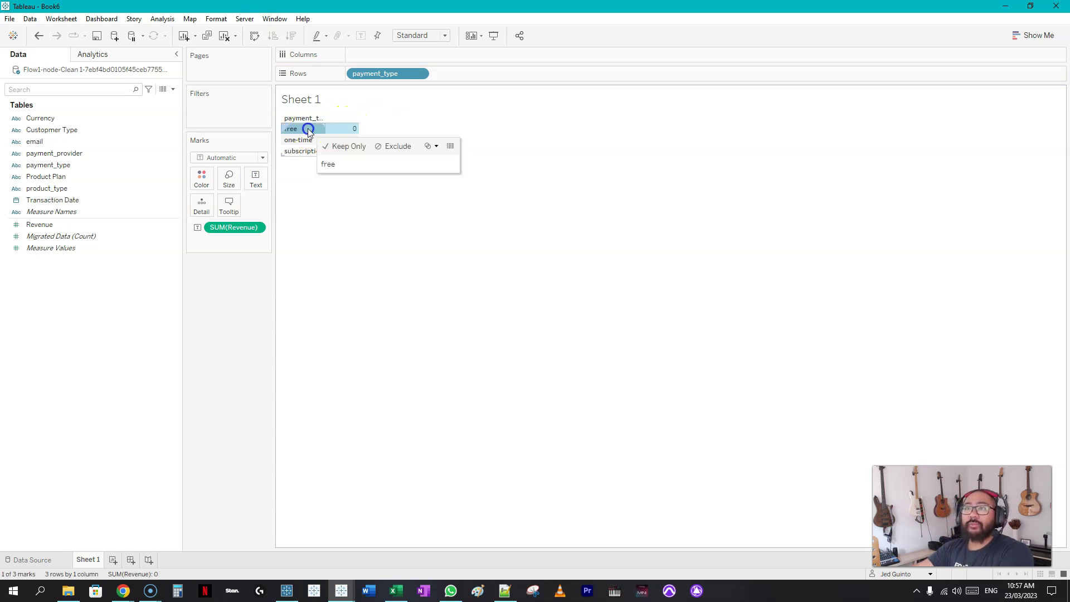
pyautogui.click(388, 148)
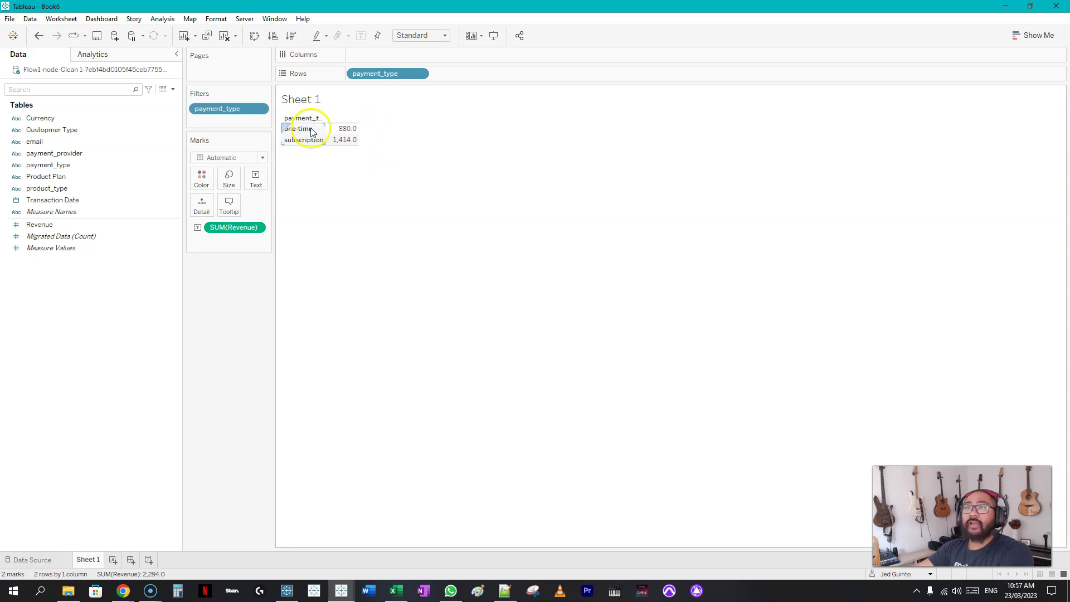
pyautogui.moveTo(352, 131)
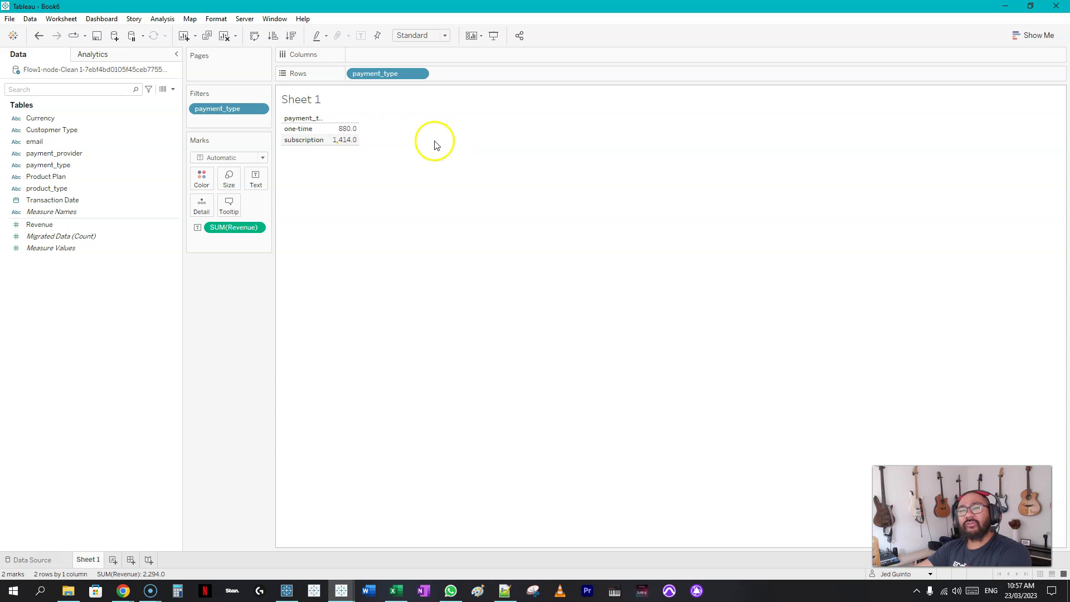
pyautogui.click(304, 134)
pyautogui.click(392, 149)
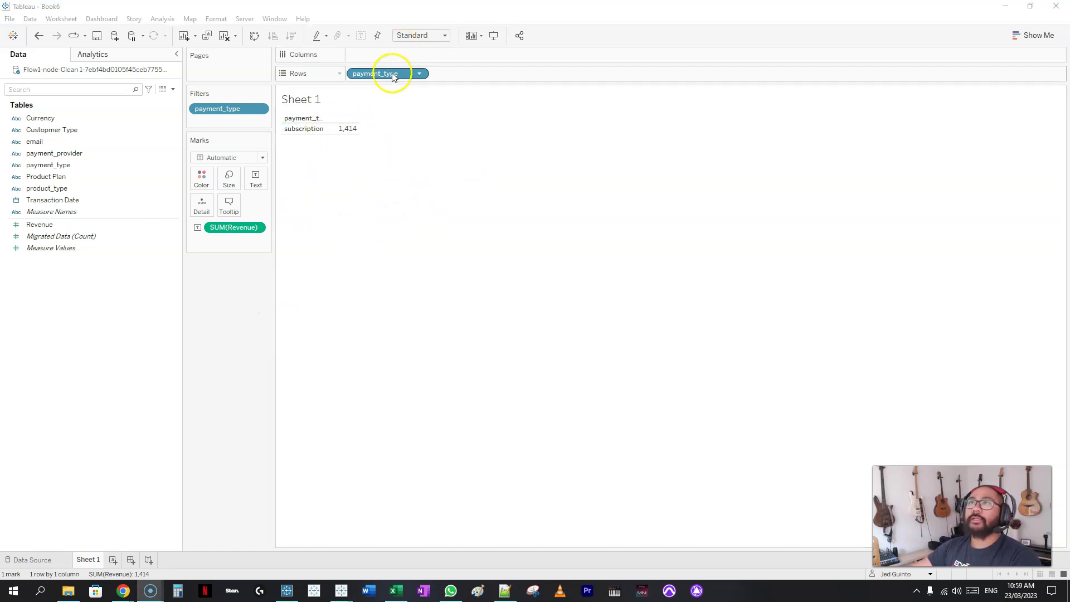
# Replace payment_type with SUM(Revenue) on Rows and put continuous MONTH(Transaction Date) on Columns.
pyautogui.moveTo(389, 74); pyautogui.dragTo(249, 304)
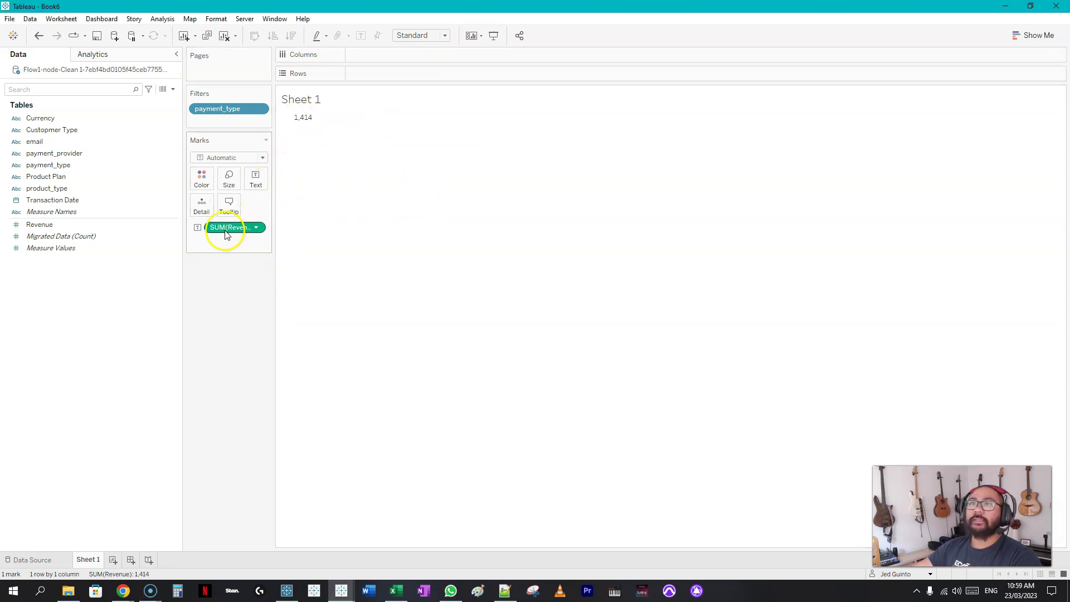
pyautogui.moveTo(221, 233); pyautogui.dragTo(251, 221)
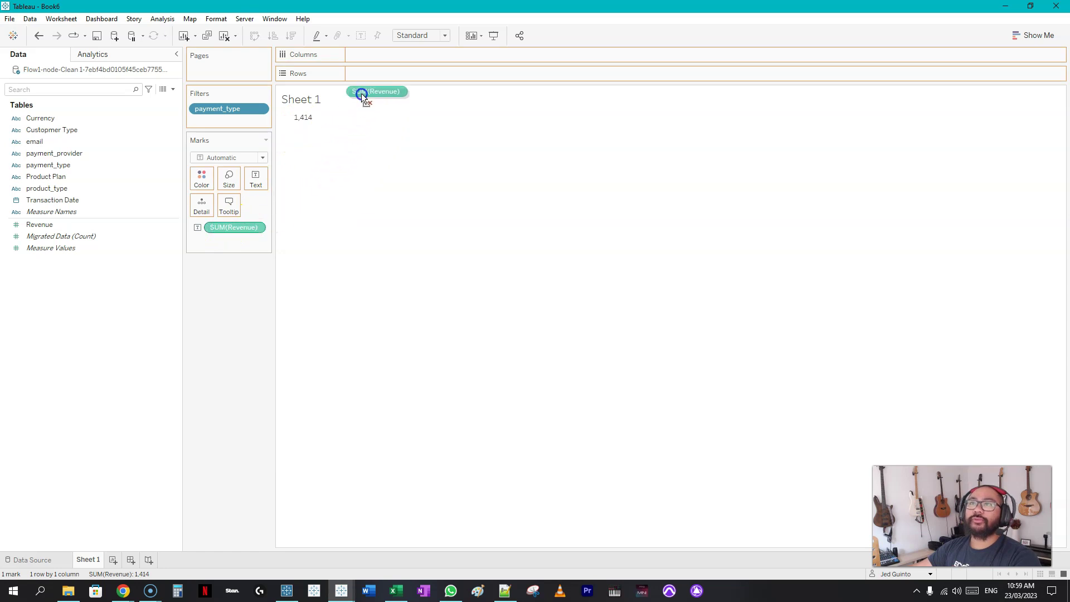
pyautogui.moveTo(361, 93); pyautogui.dragTo(370, 72)
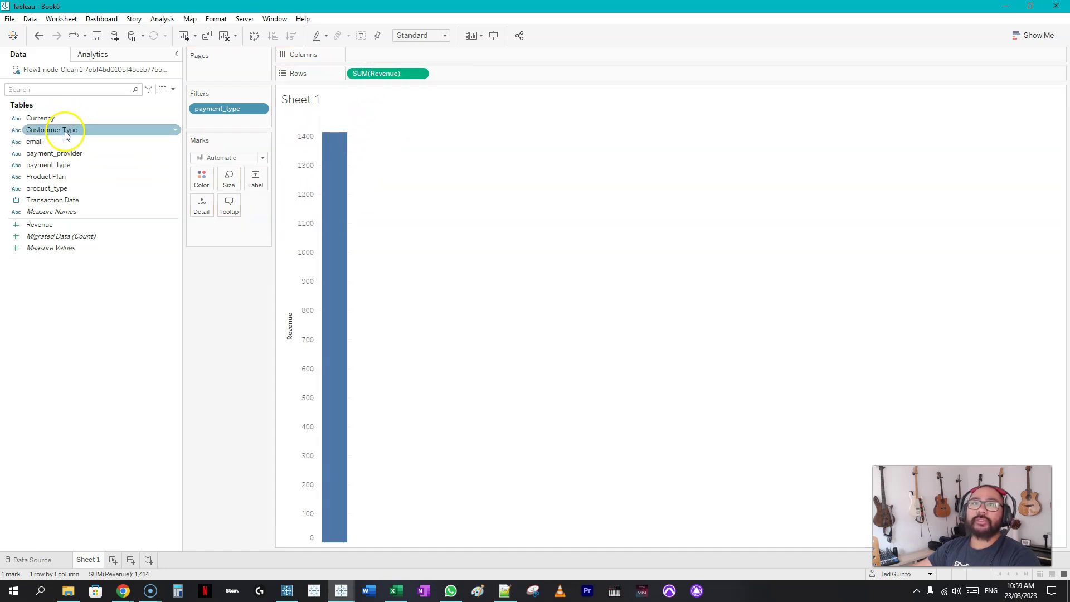
pyautogui.click(61, 200)
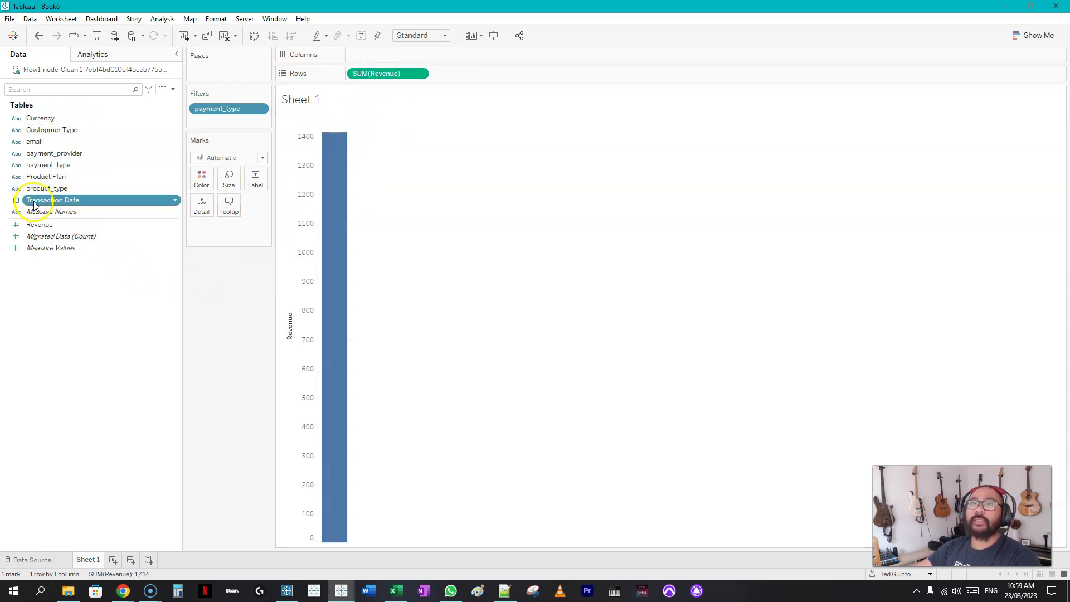
pyautogui.moveTo(34, 205)
pyautogui.mouseDown()
pyautogui.moveTo(407, 69)
pyautogui.moveTo(388, 57)
pyautogui.mouseUp()
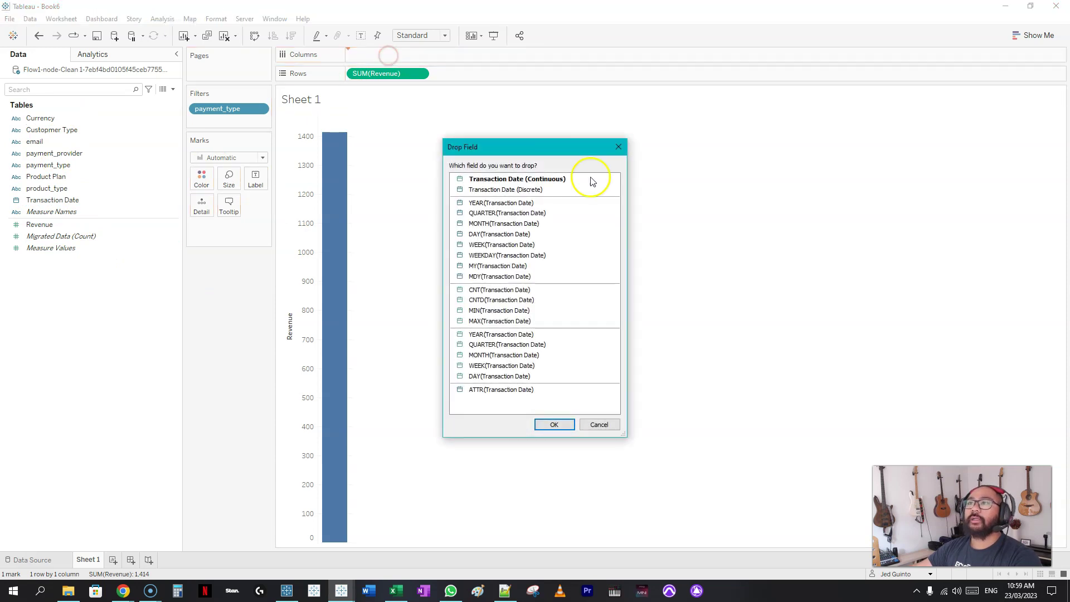
pyautogui.click(522, 357)
# Switch the monthly revenue marks from a line to bars with mark labels shown.
pyautogui.click(521, 357)
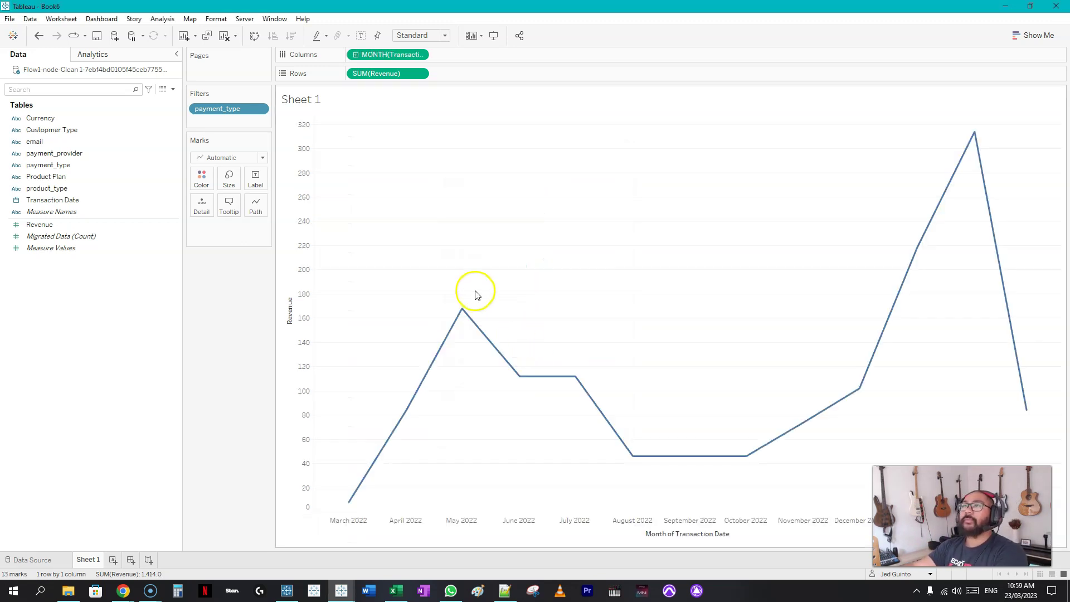
pyautogui.click(251, 158)
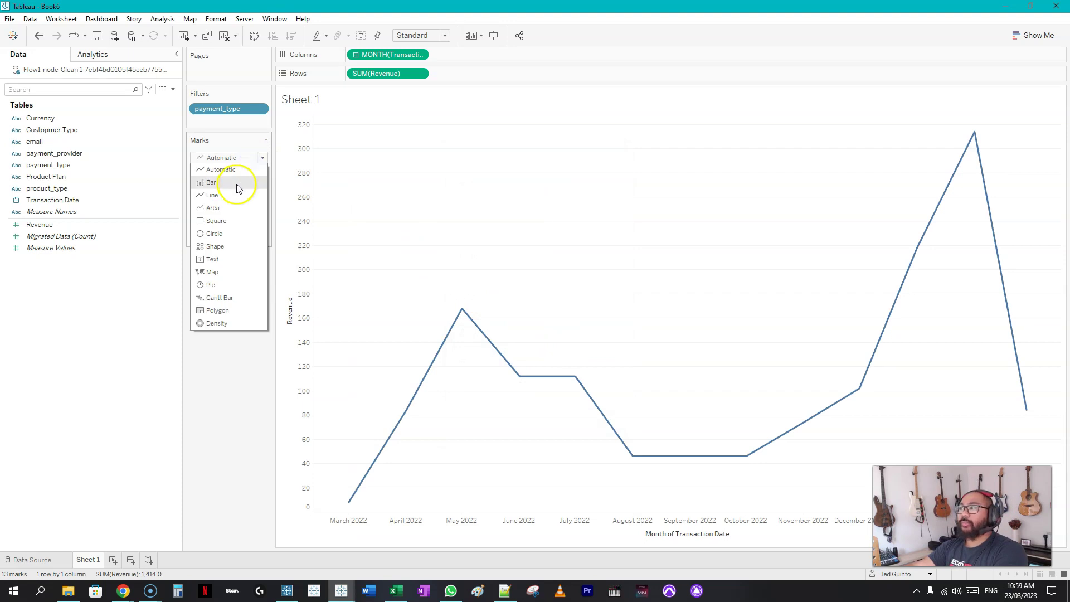
pyautogui.click(238, 184)
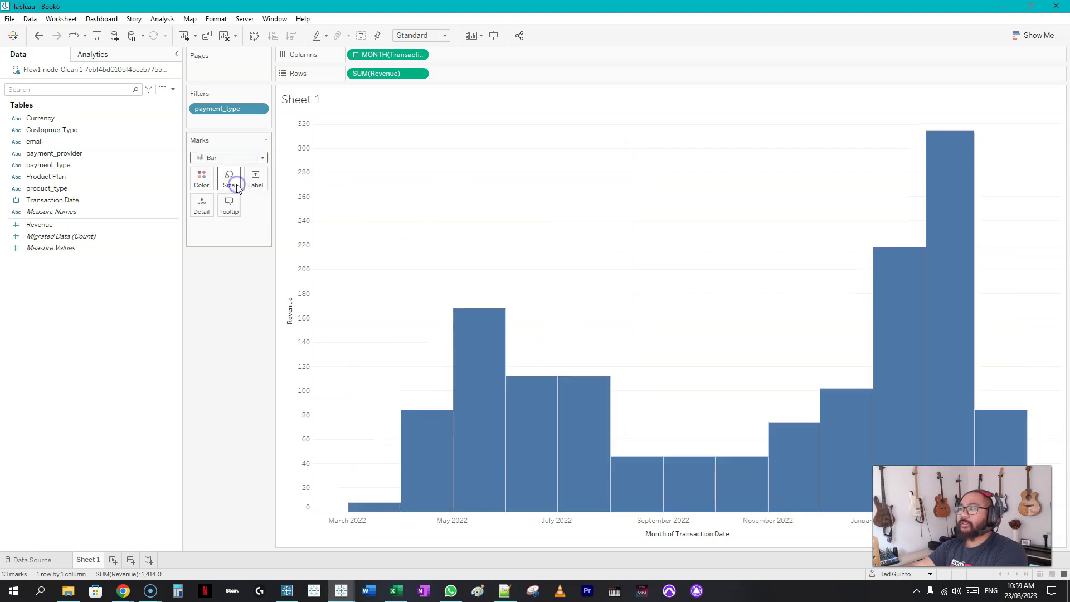
pyautogui.click(363, 37)
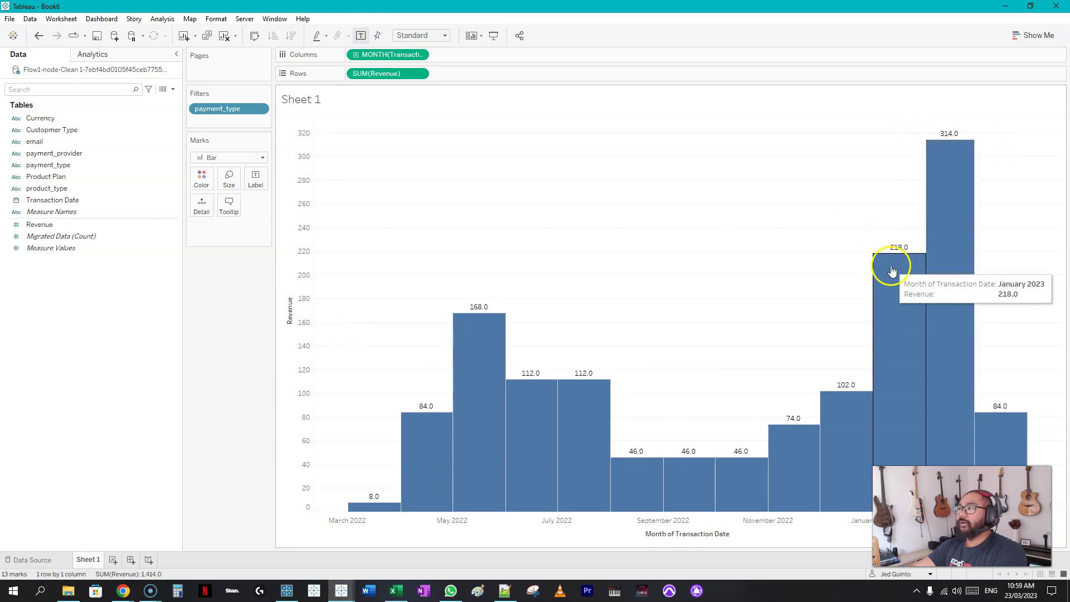
# Add an average line to the chart from Analytics, then remove it again.
pyautogui.moveTo(945, 150)
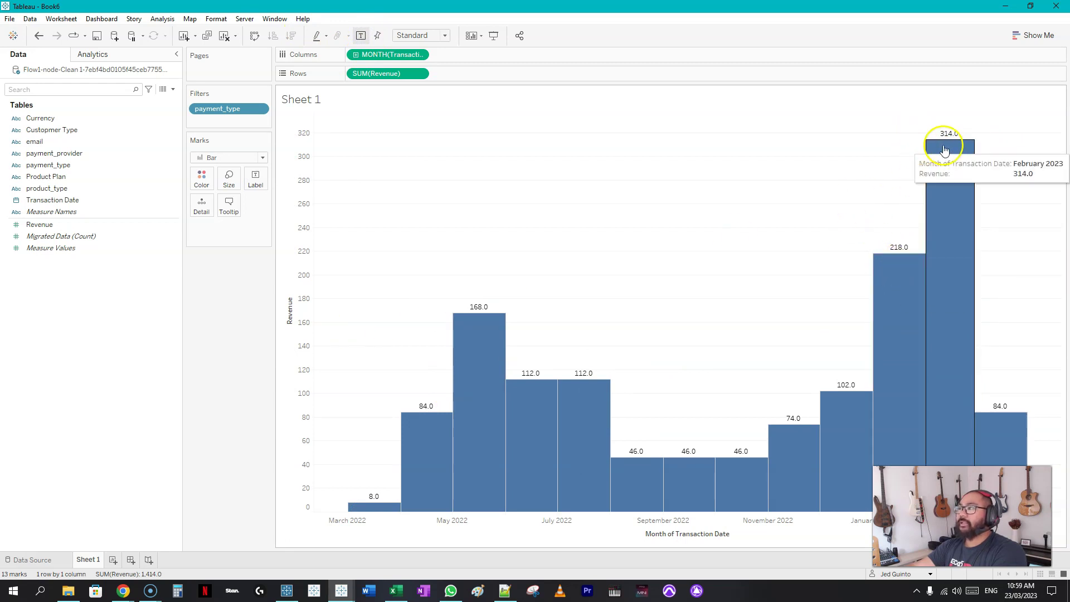
pyautogui.click(101, 55)
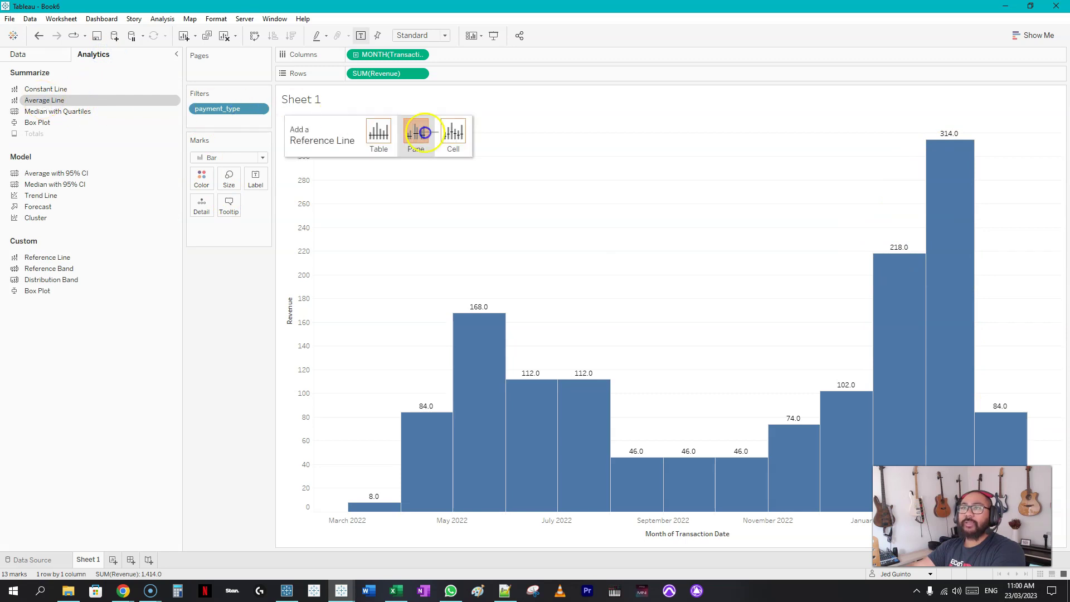
pyautogui.moveTo(425, 132); pyautogui.dragTo(370, 136)
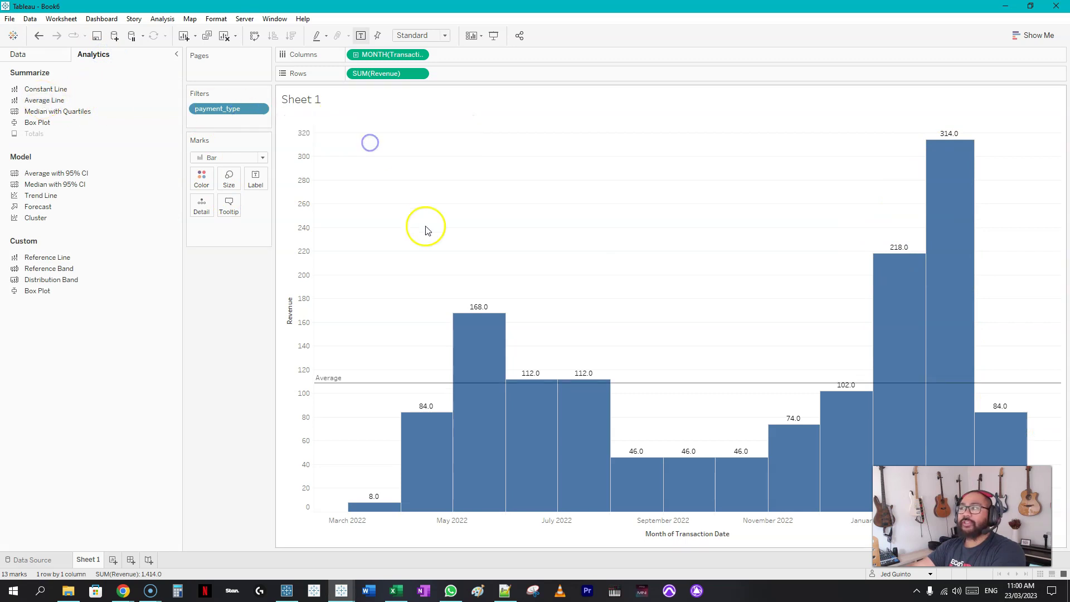
pyautogui.click(366, 388)
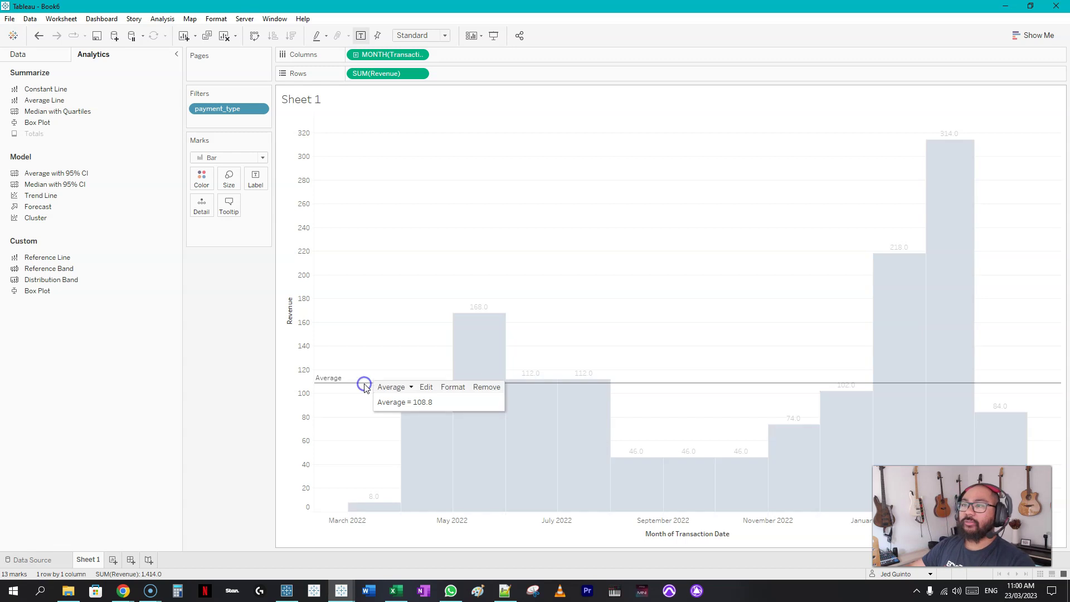
pyautogui.click(485, 392)
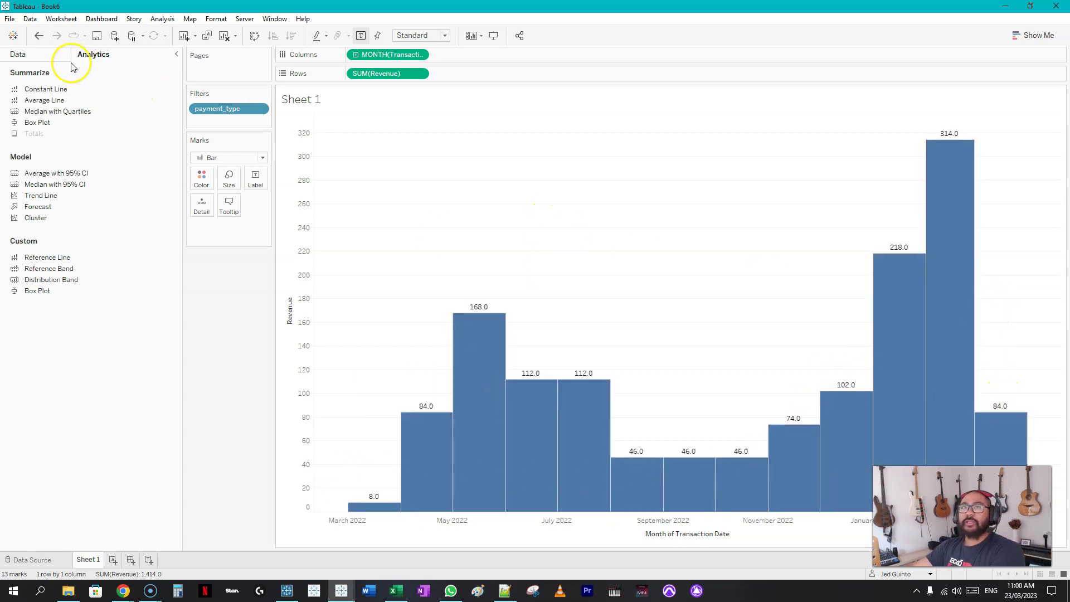
pyautogui.click(44, 57)
# Add CNTD(email) to Rows as a monthly distinct-customer bar chart, 1 to 13.
pyautogui.click(47, 143)
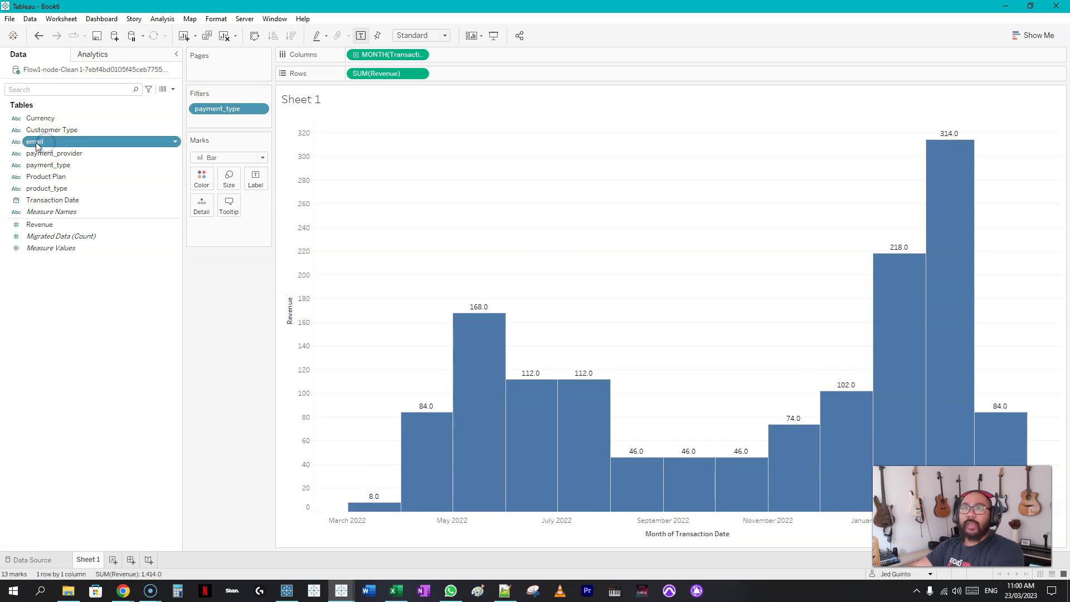
pyautogui.moveTo(36, 144); pyautogui.dragTo(454, 71)
pyautogui.click(504, 283)
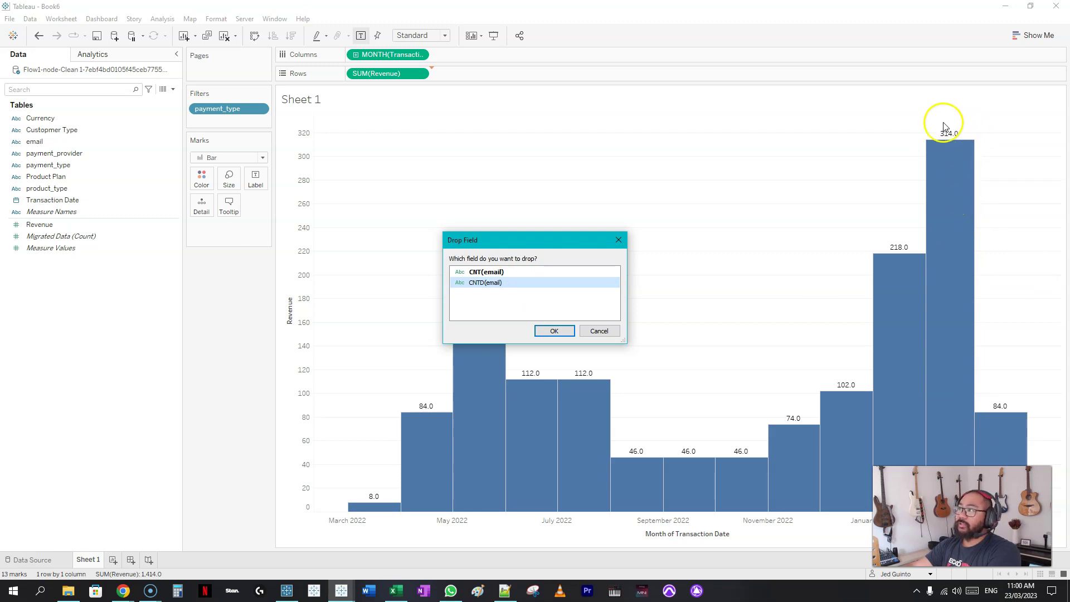
pyautogui.click(552, 331)
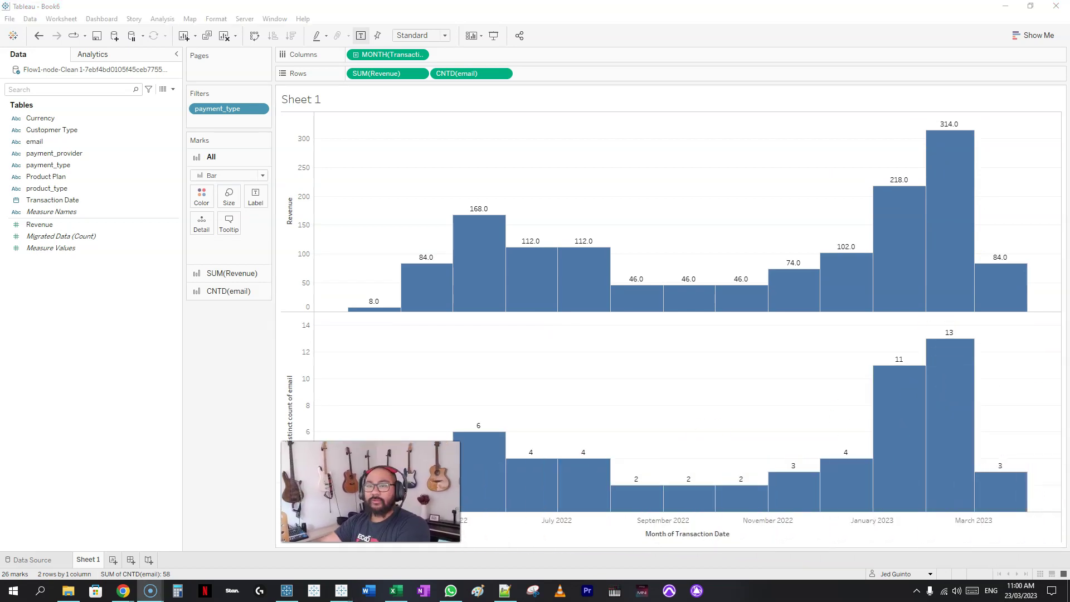
pyautogui.click(711, 383)
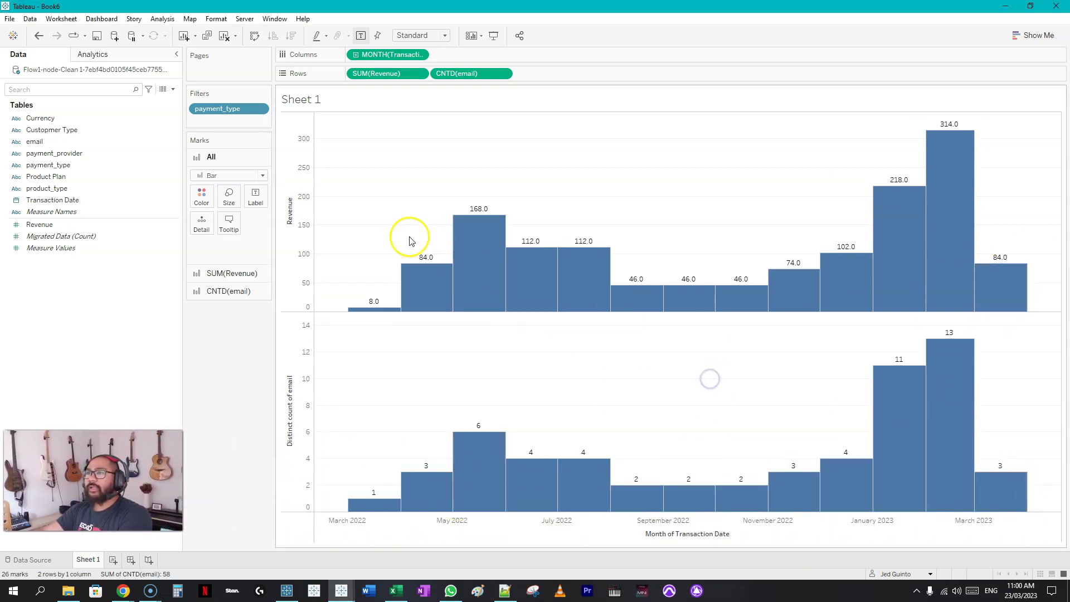
pyautogui.moveTo(425, 484)
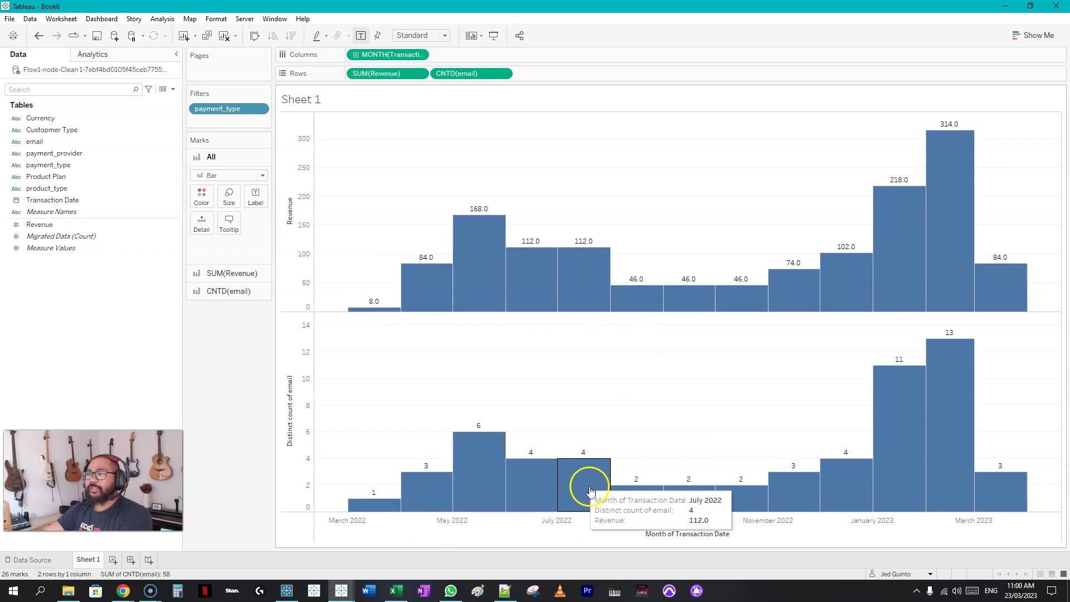
pyautogui.moveTo(955, 454)
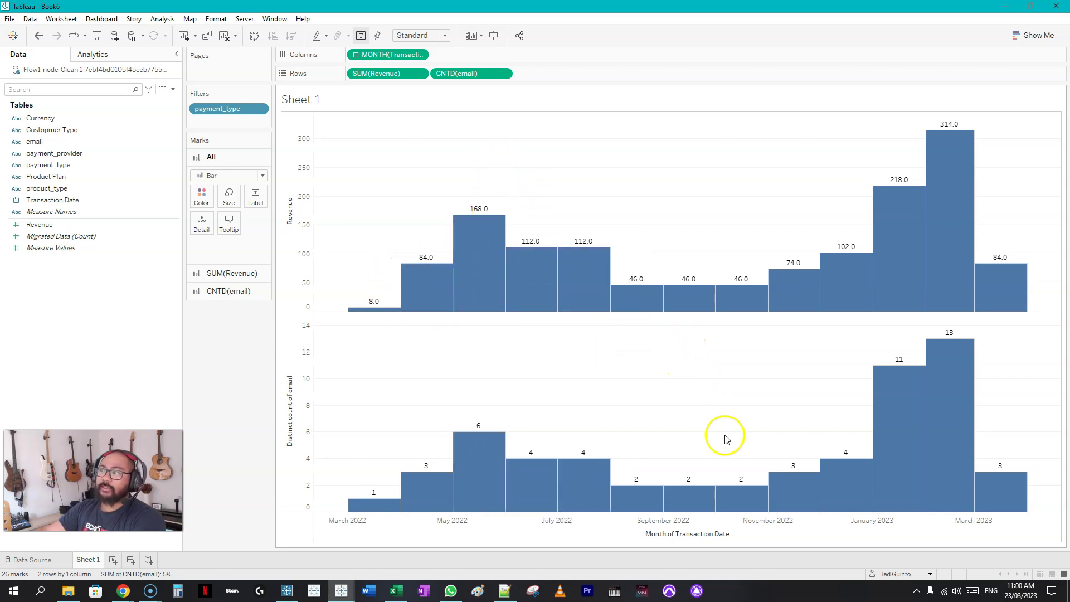
pyautogui.moveTo(947, 164)
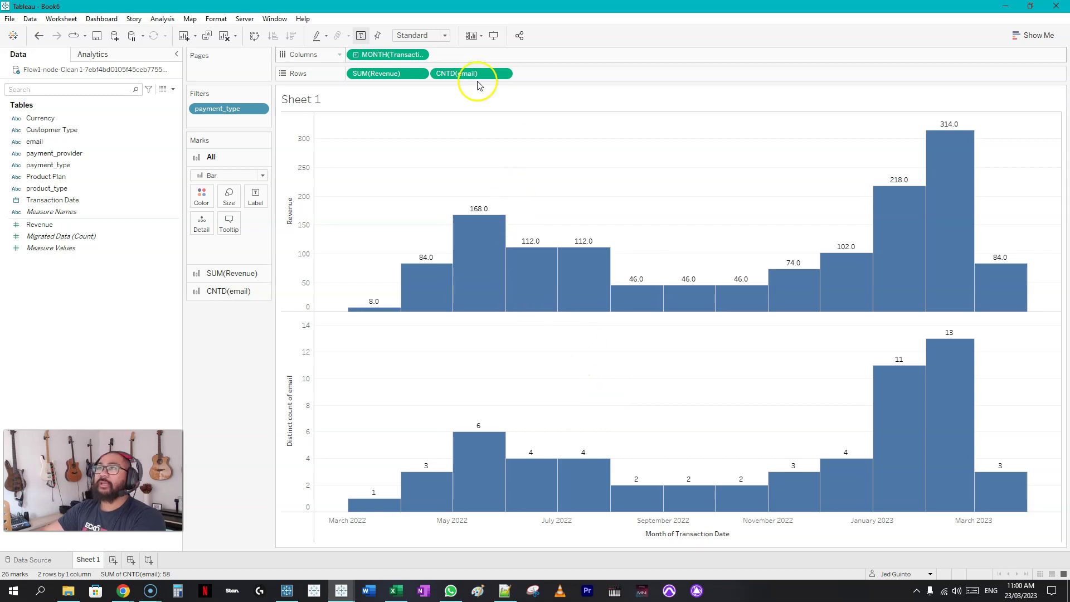
# Draft then discard a SUM(Revenue)/COUNTD(email) calculation, and duplicate SUM(Revenue) as a third row.
pyautogui.click(379, 81)
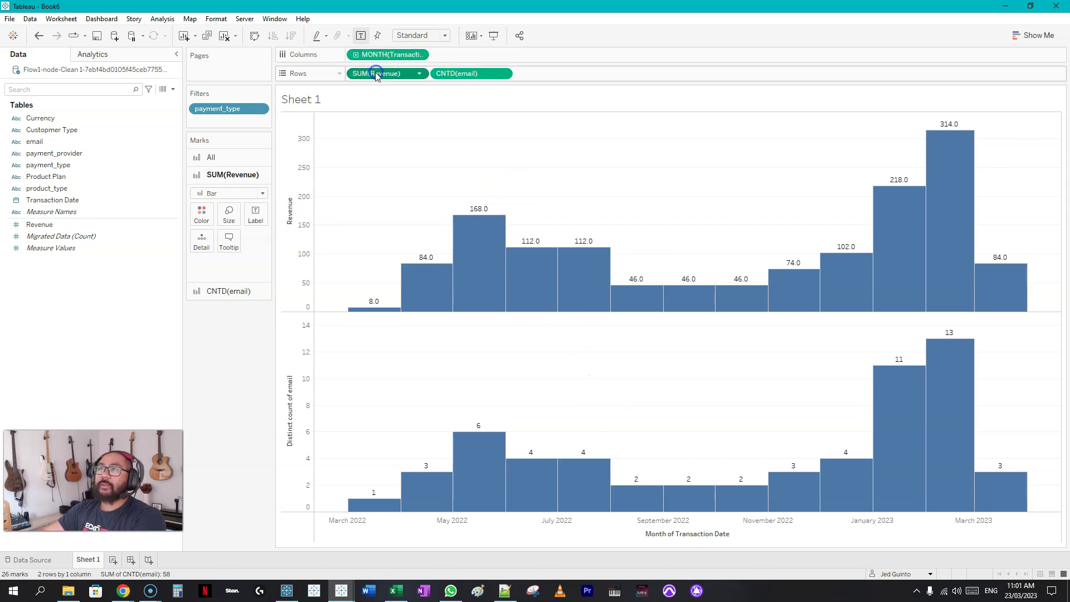
pyautogui.click(472, 76)
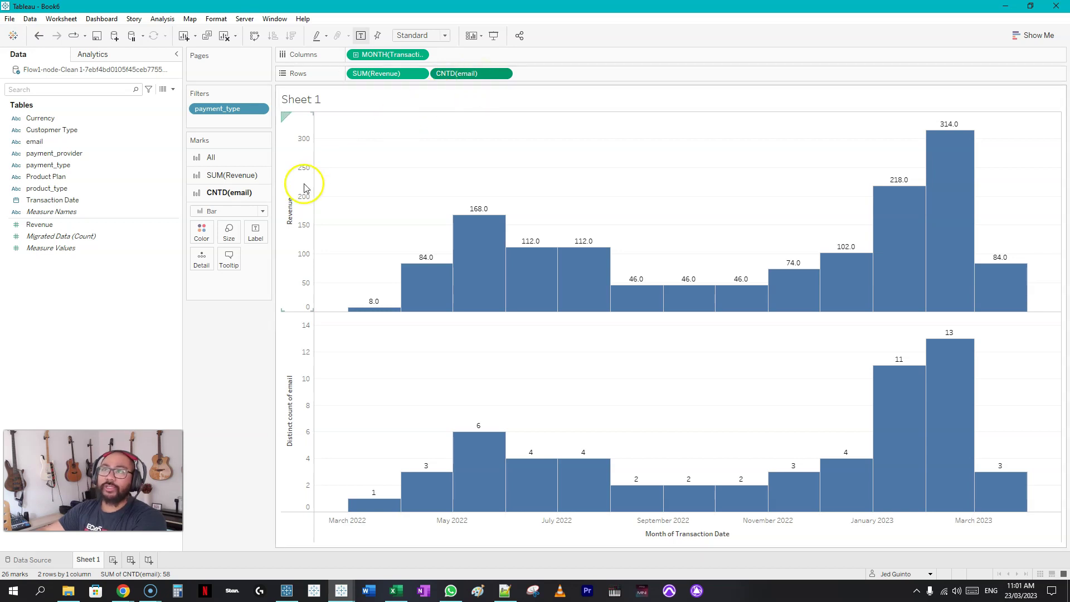
pyautogui.click(99, 287)
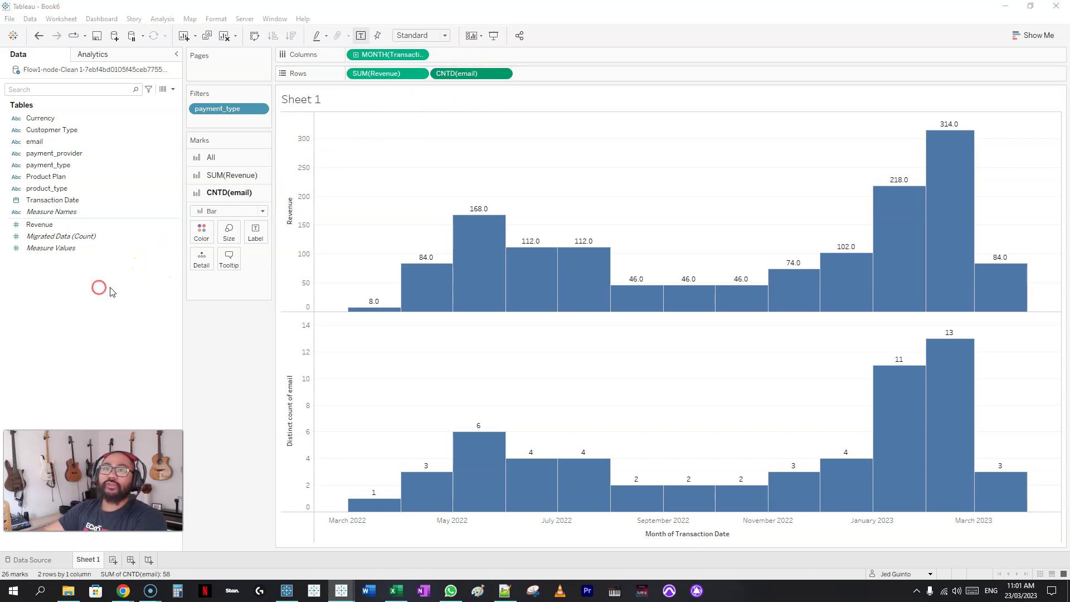
pyautogui.click(173, 90)
pyautogui.click(171, 106)
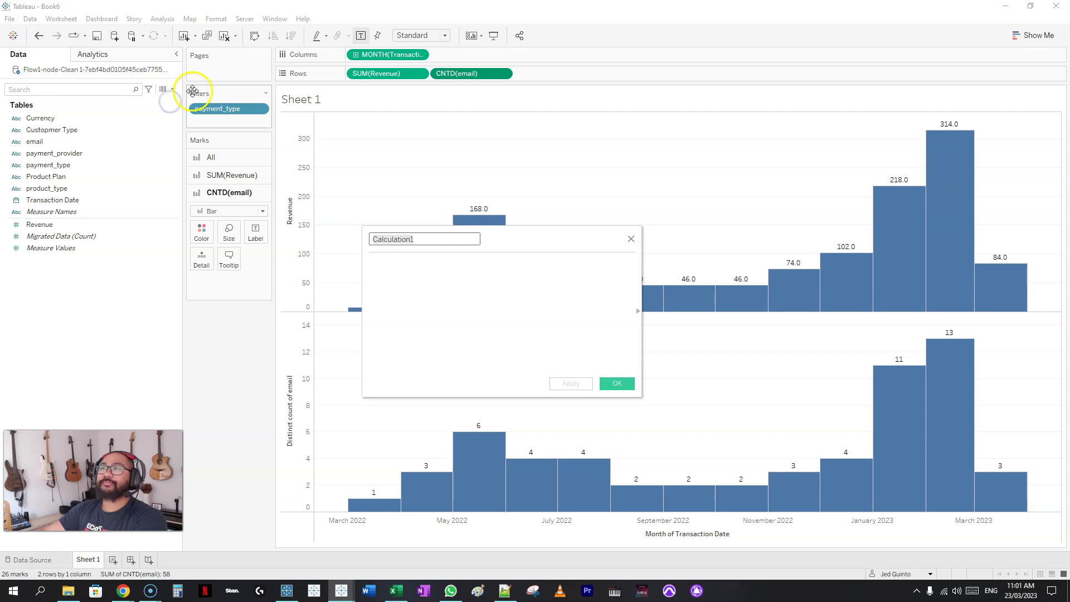
pyautogui.moveTo(379, 73); pyautogui.dragTo(443, 284)
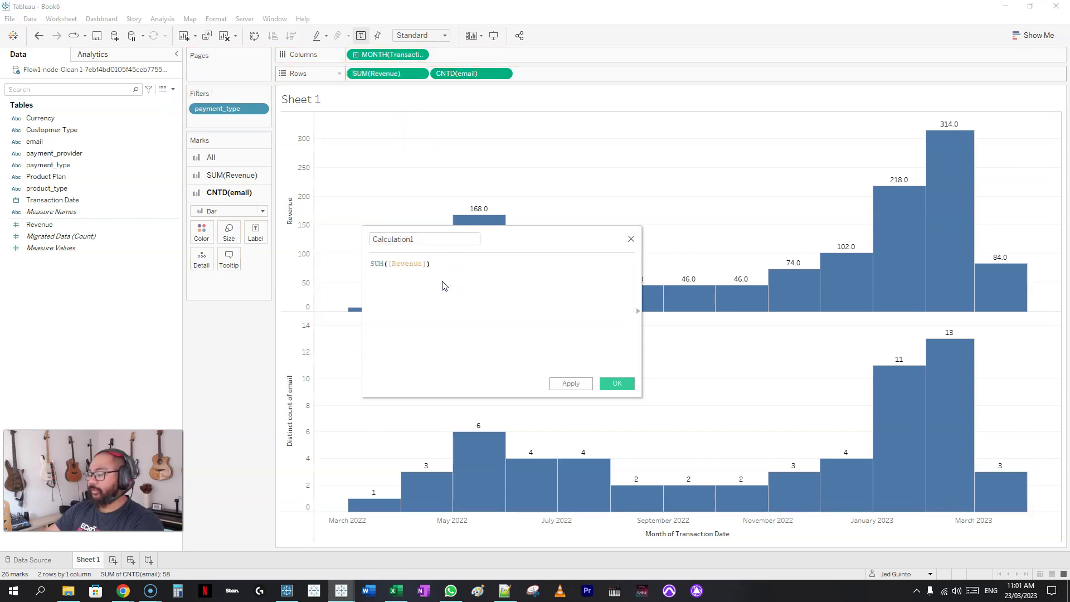
pyautogui.write('/')
pyautogui.moveTo(457, 73); pyautogui.dragTo(524, 290)
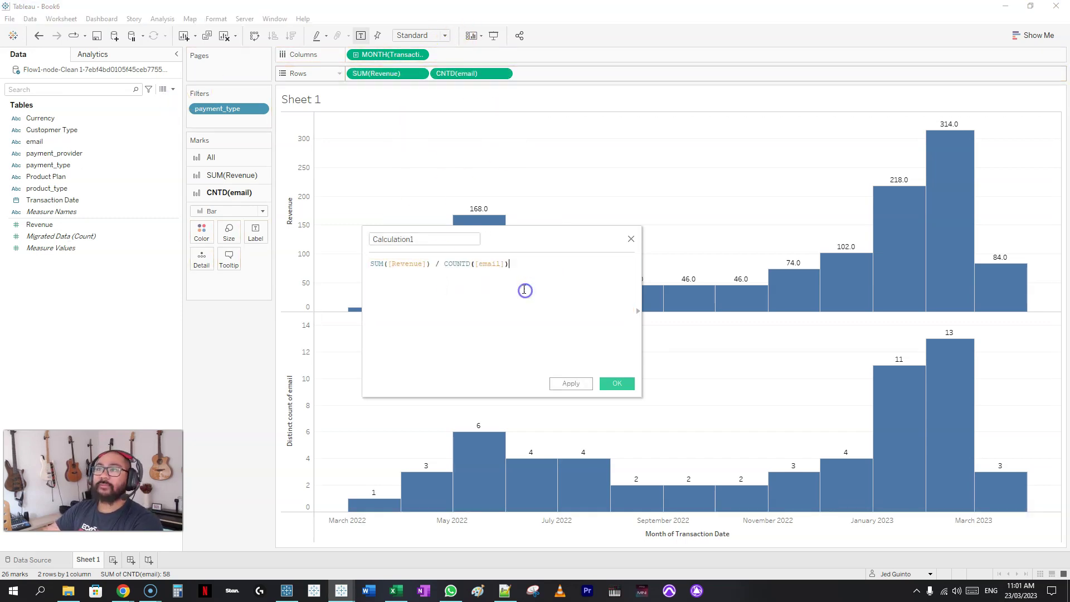
pyautogui.click(632, 240)
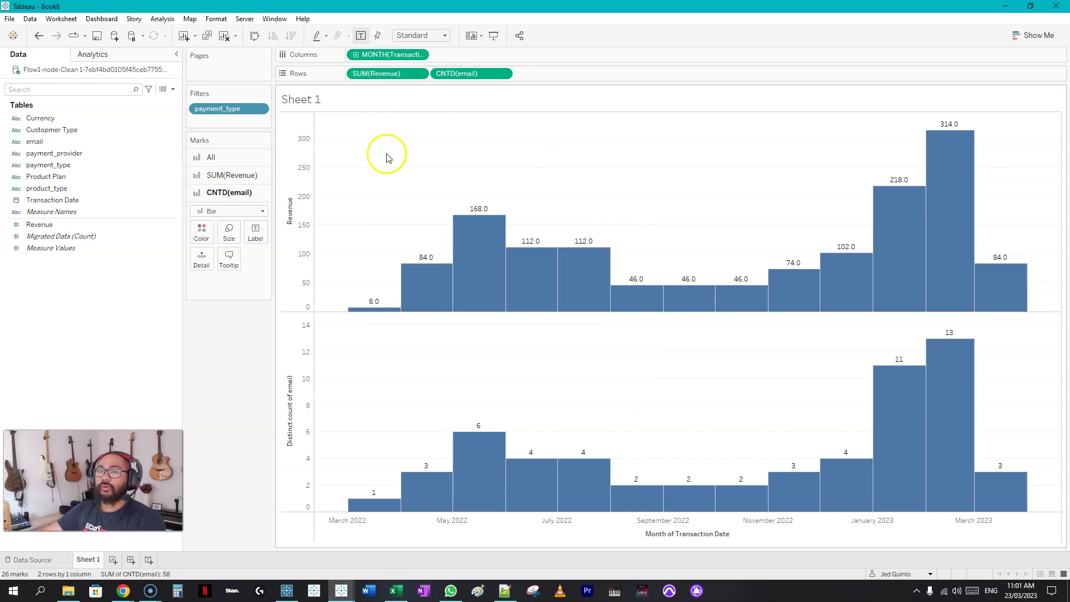
pyautogui.moveTo(382, 74); pyautogui.dragTo(553, 75)
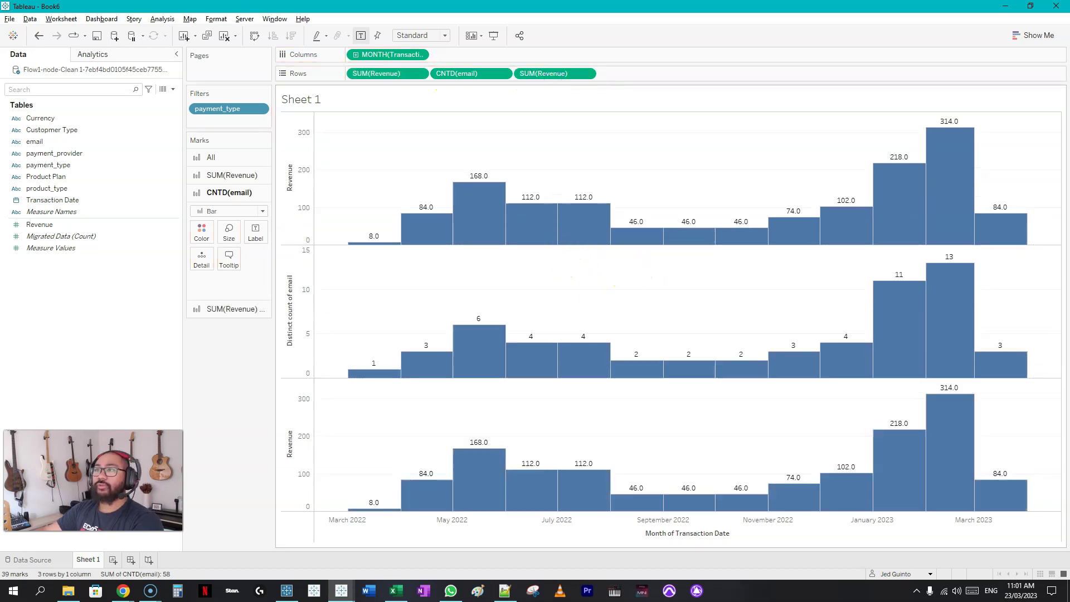
pyautogui.moveTo(480, 208)
pyautogui.moveTo(547, 176); pyautogui.dragTo(536, 186)
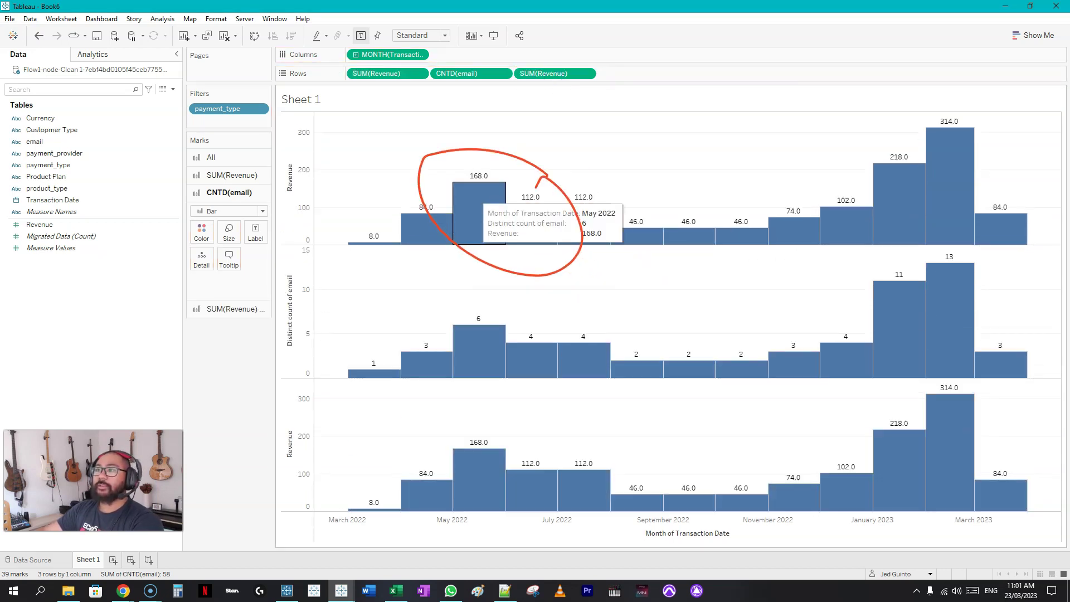
pyautogui.moveTo(524, 446); pyautogui.dragTo(658, 424)
pyautogui.press('Escape')
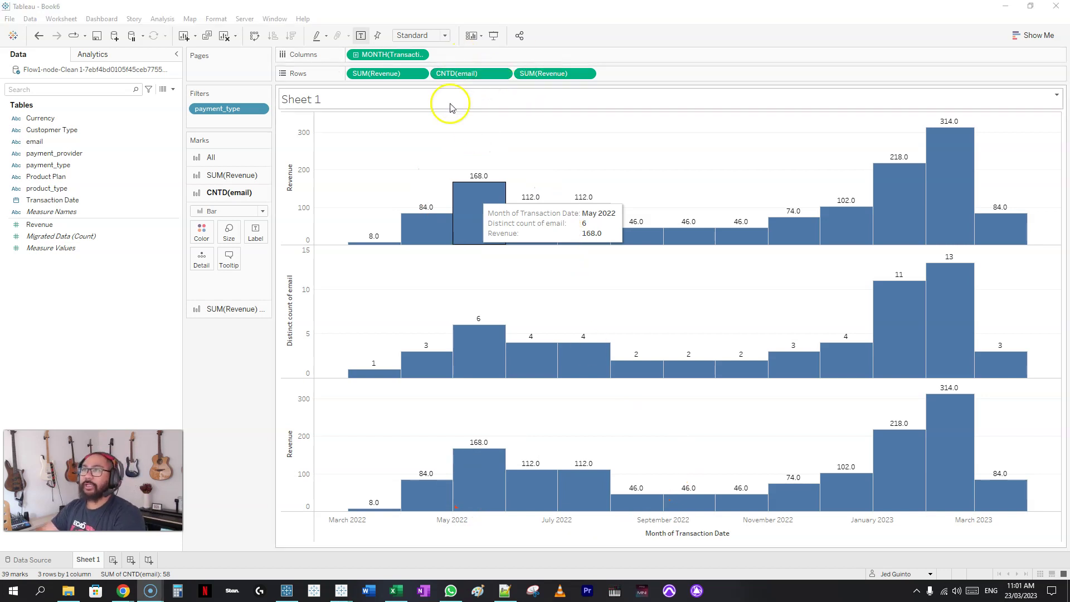
pyautogui.doubleClick(469, 74)
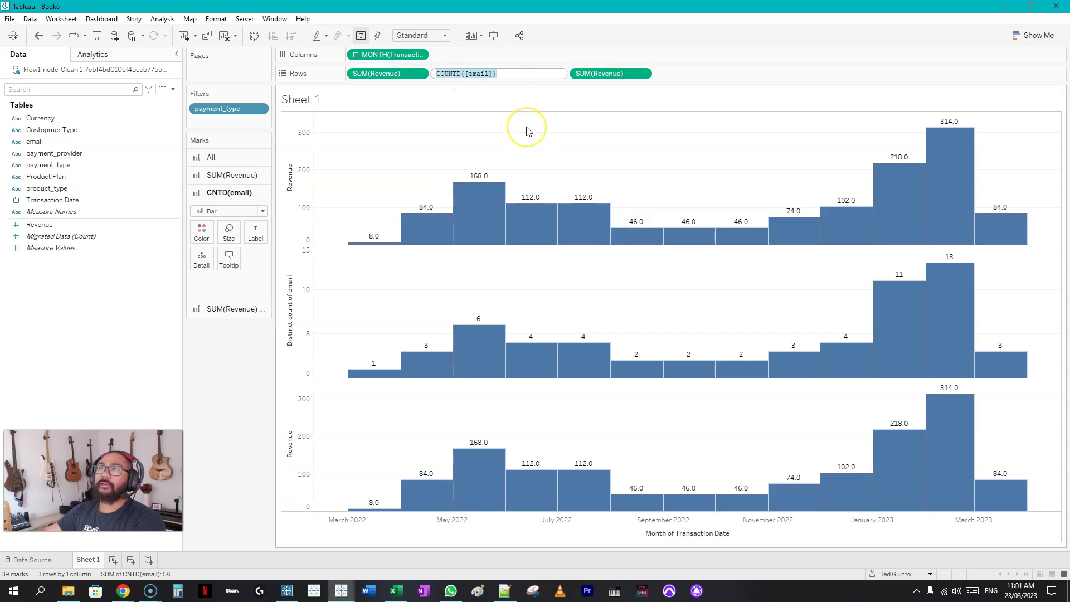
pyautogui.press('Return')
pyautogui.doubleClick(563, 74)
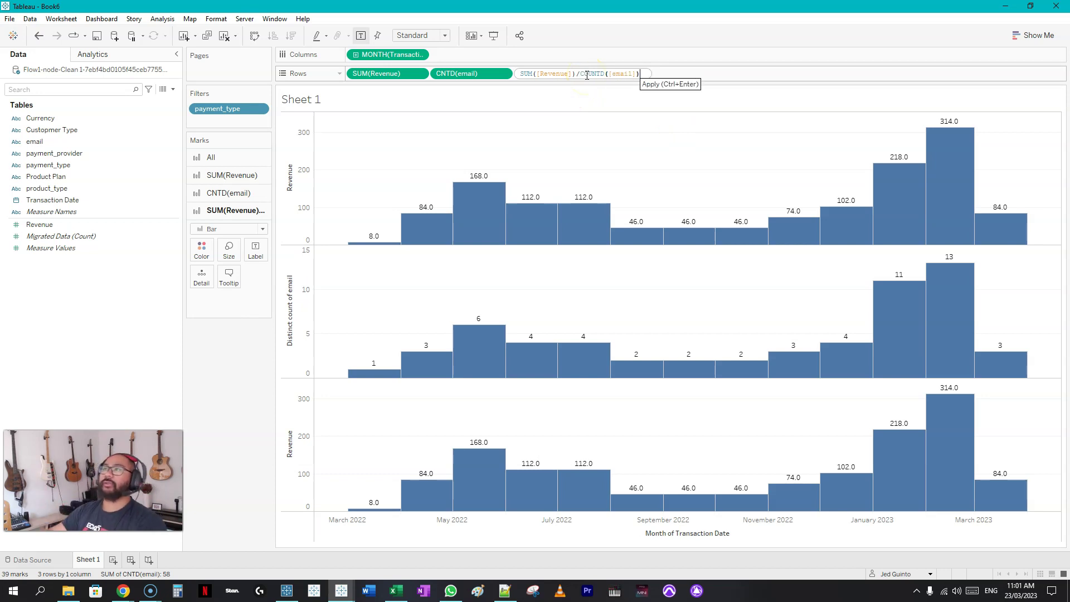
pyautogui.press('Return')
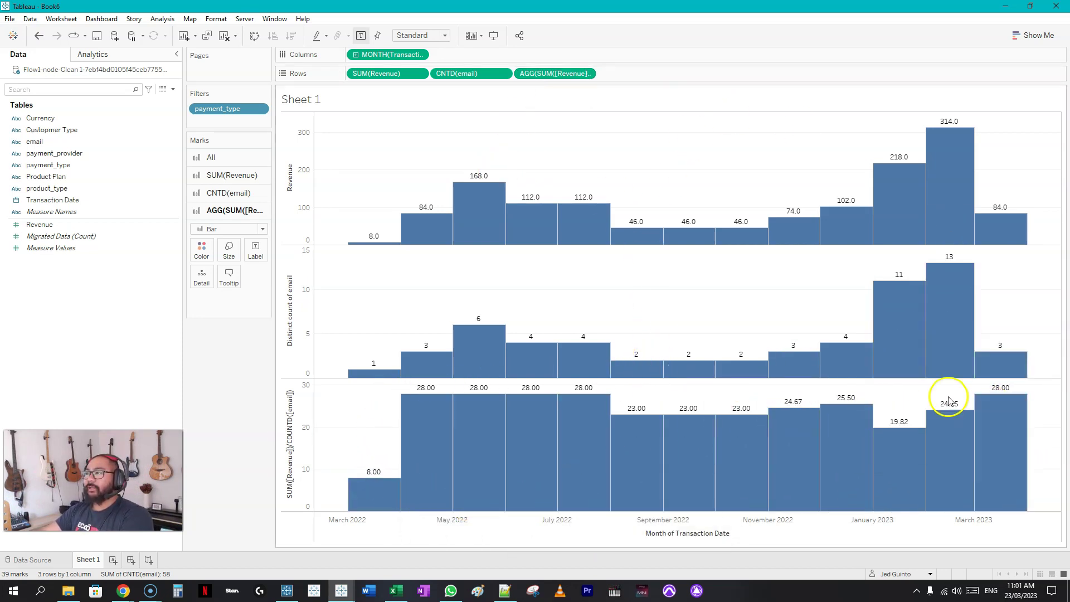
pyautogui.moveTo(397, 409)
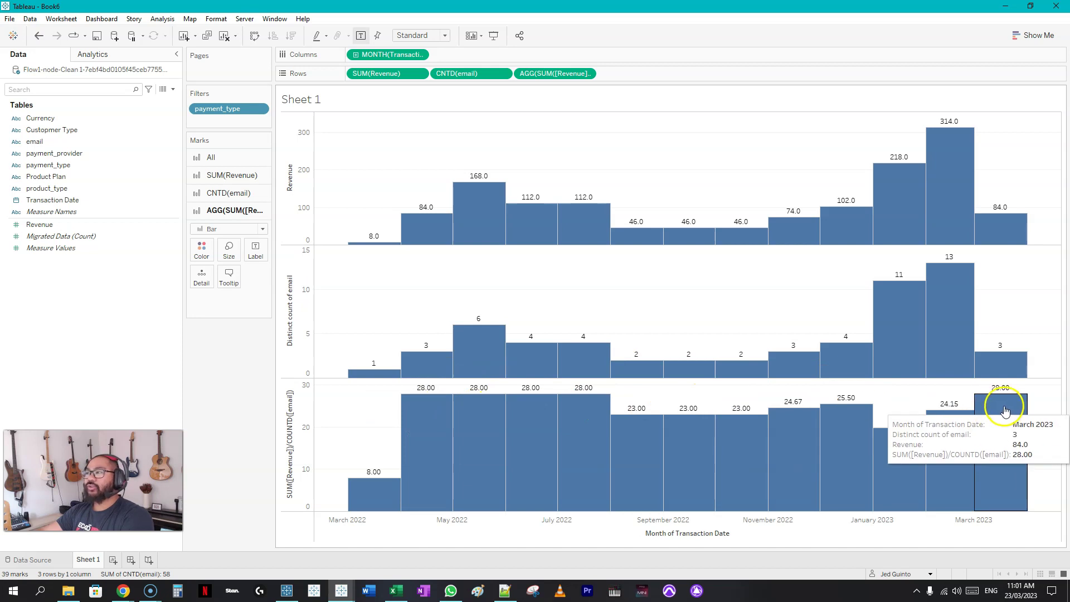
pyautogui.moveTo(454, 418)
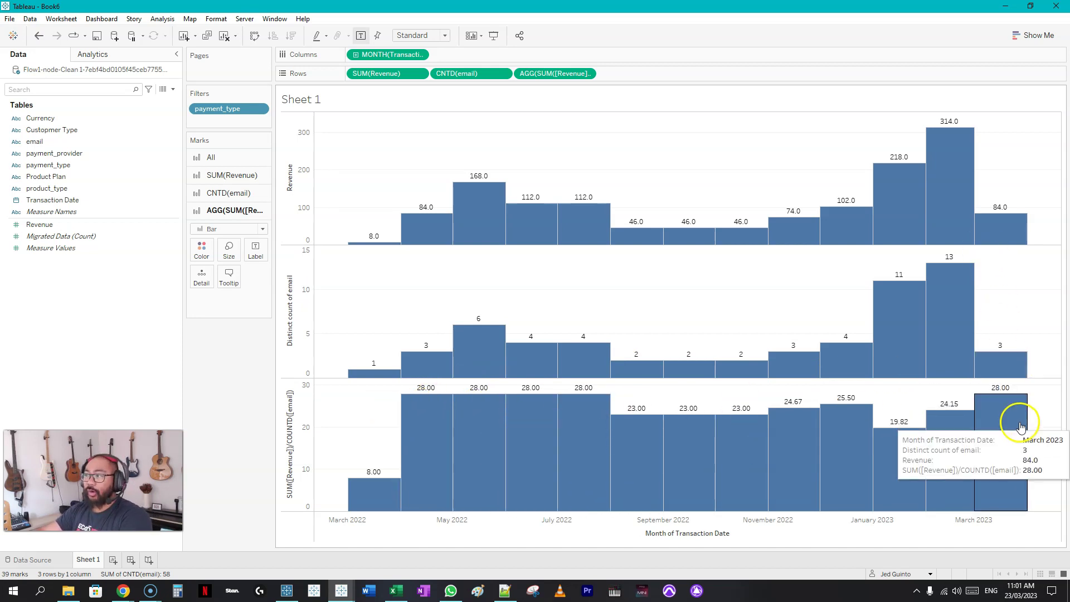
# Add a table-wide average line (23.93) to the revenue-per-customer chart.
pyautogui.moveTo(683, 422)
pyautogui.click(91, 57)
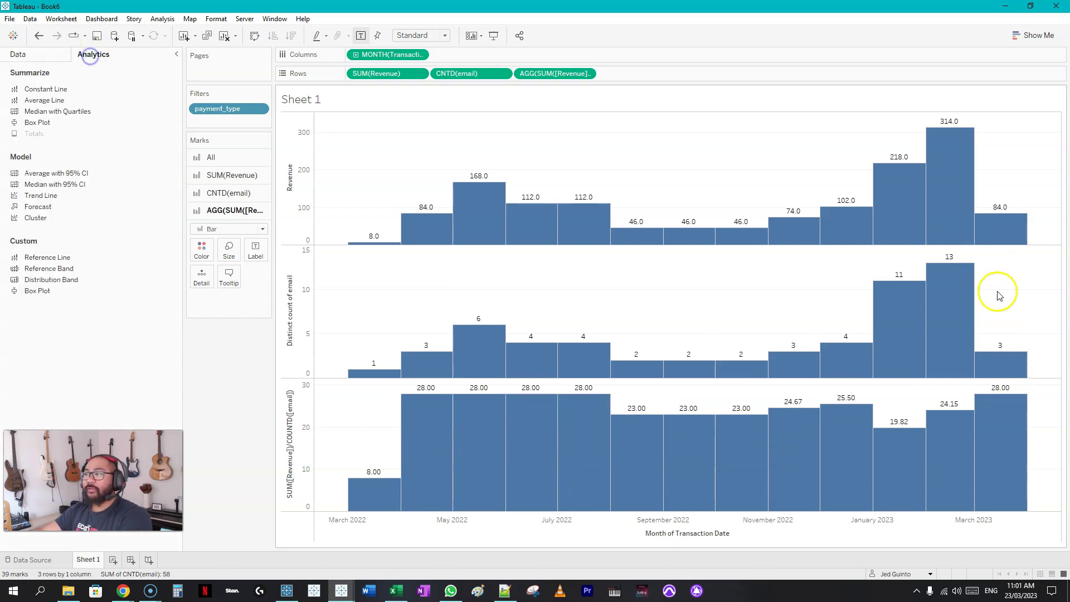
pyautogui.moveTo(43, 102); pyautogui.dragTo(99, 107)
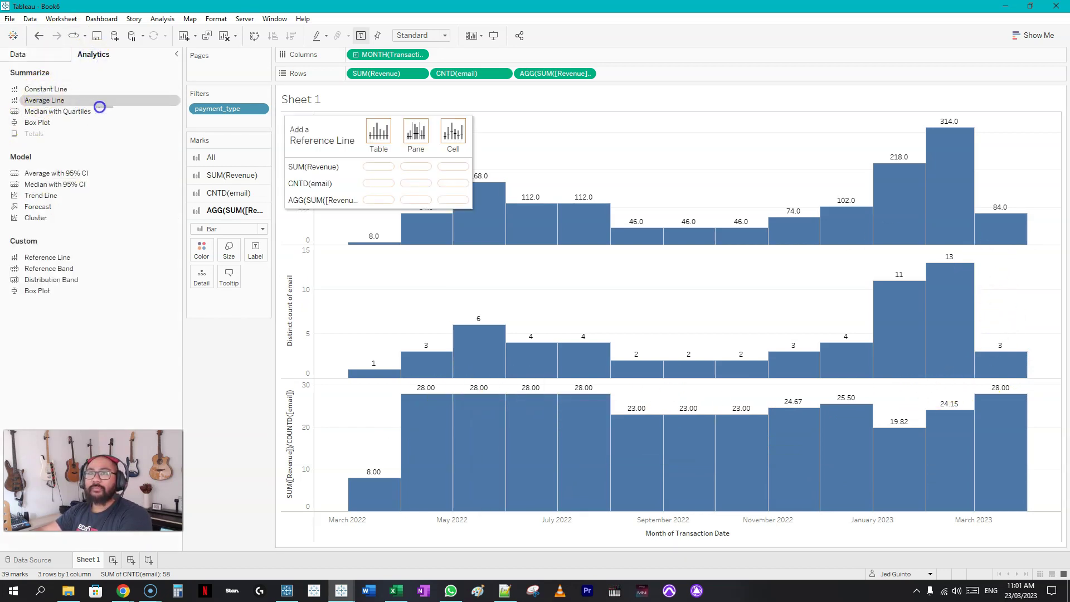
pyautogui.moveTo(270, 133); pyautogui.dragTo(380, 199)
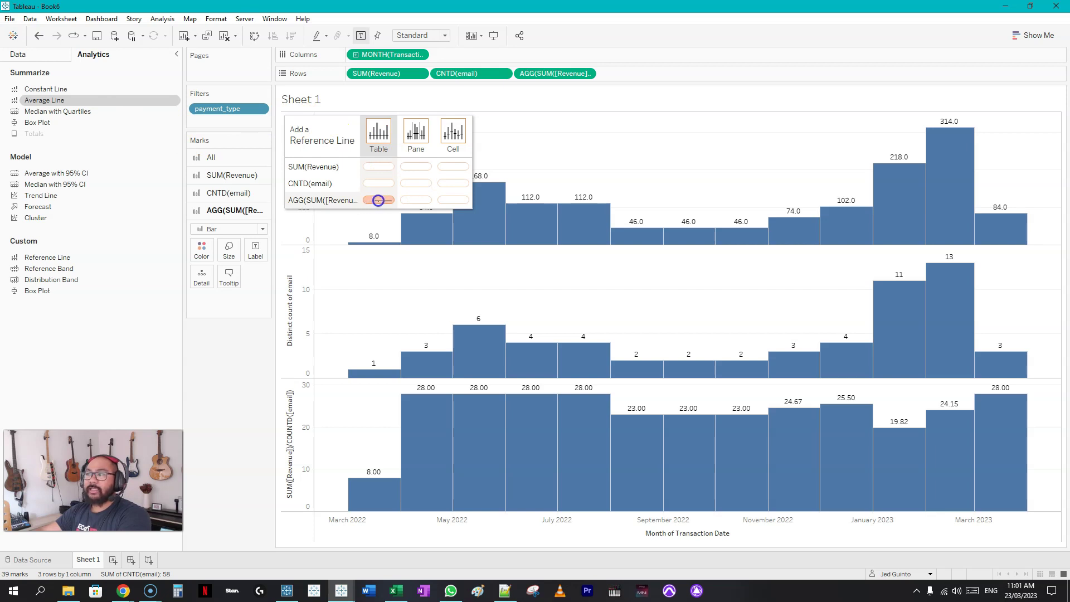
pyautogui.moveTo(378, 200); pyautogui.dragTo(377, 201)
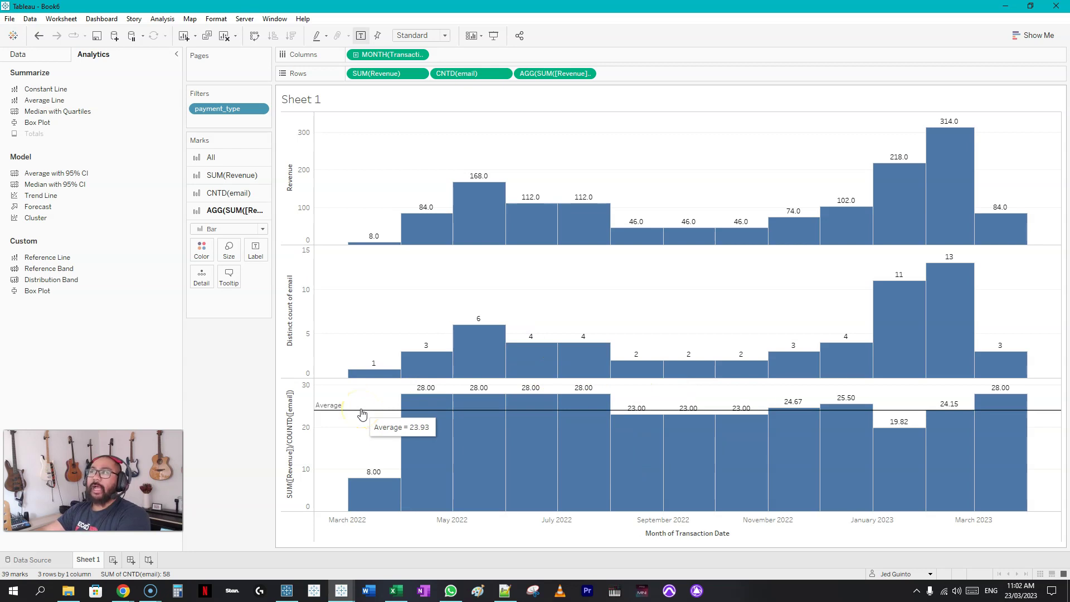
pyautogui.click(360, 411)
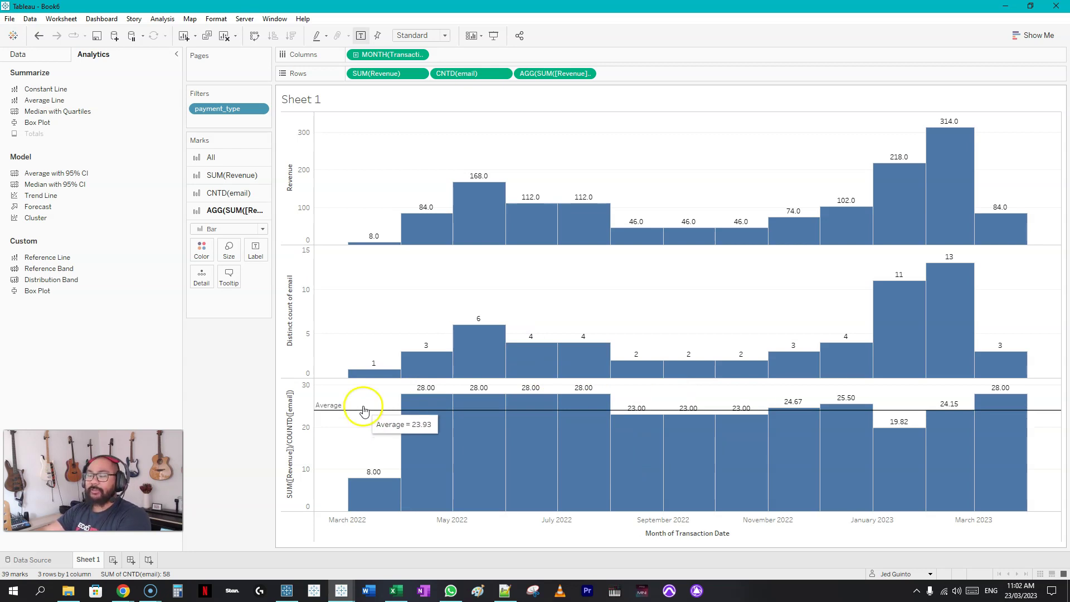
# On new Sheet 2, plot SUM(Revenue) by MONTH(Transaction Date) as bars, totalling 2,294.0.
pyautogui.click(150, 561)
pyautogui.click(113, 560)
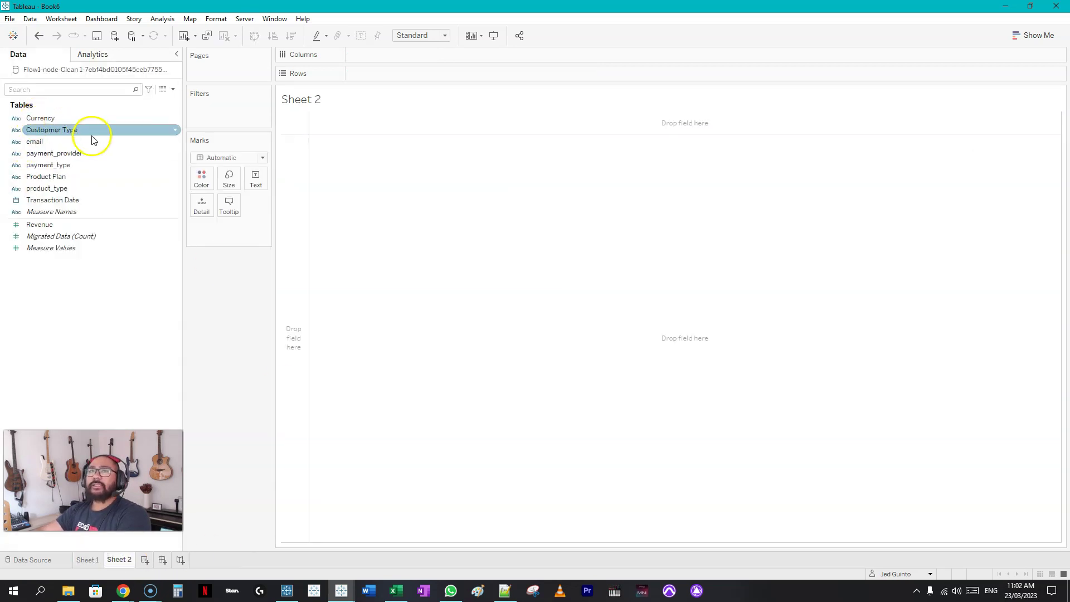
pyautogui.moveTo(66, 200); pyautogui.dragTo(369, 55)
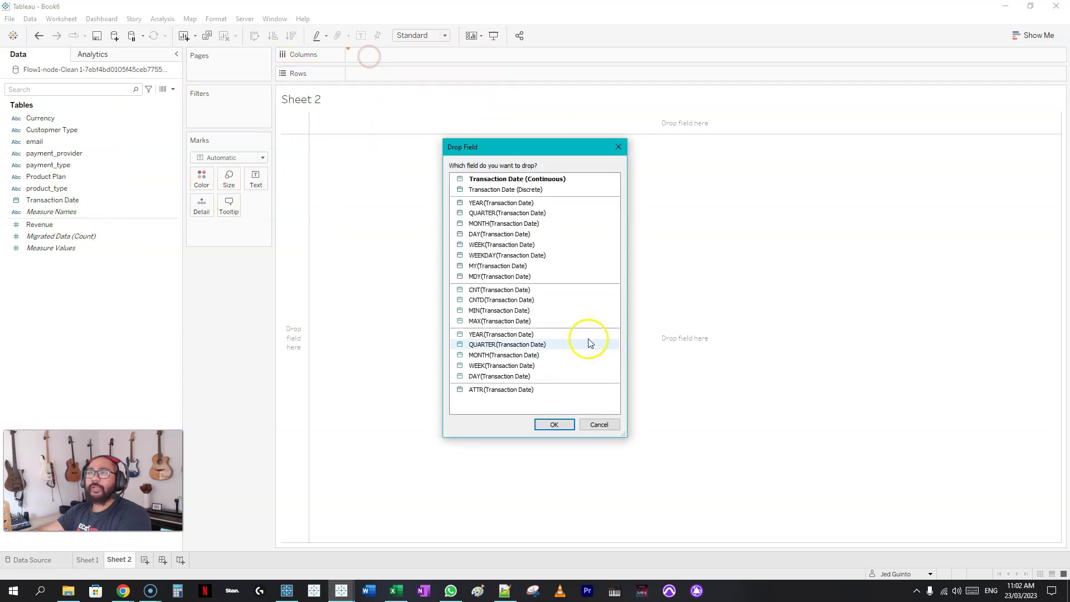
pyautogui.click(524, 355)
pyautogui.click(524, 356)
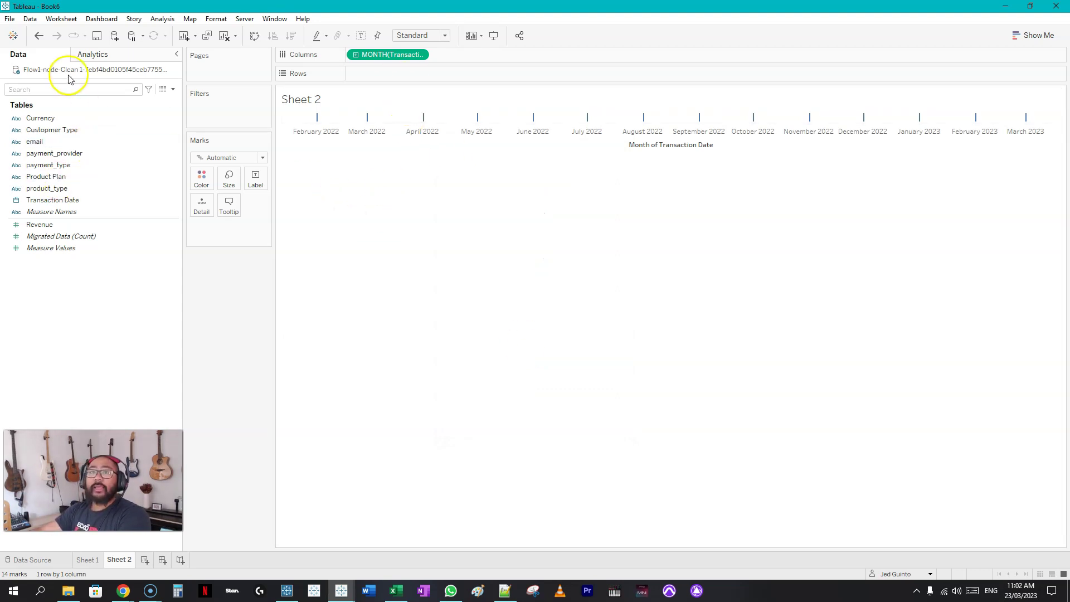
pyautogui.click(57, 226)
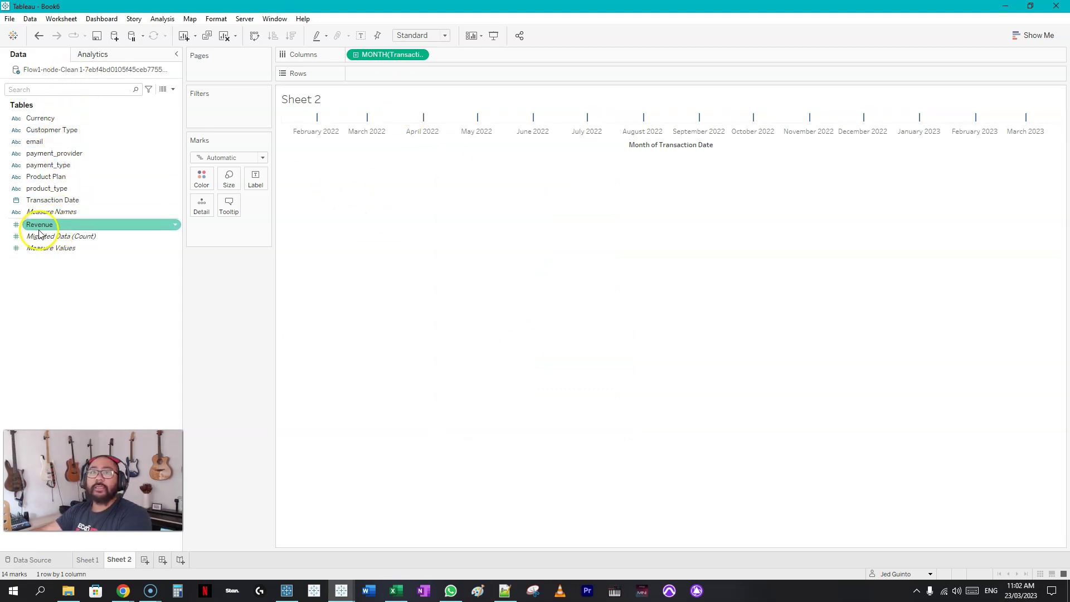
pyautogui.moveTo(39, 234); pyautogui.dragTo(419, 79)
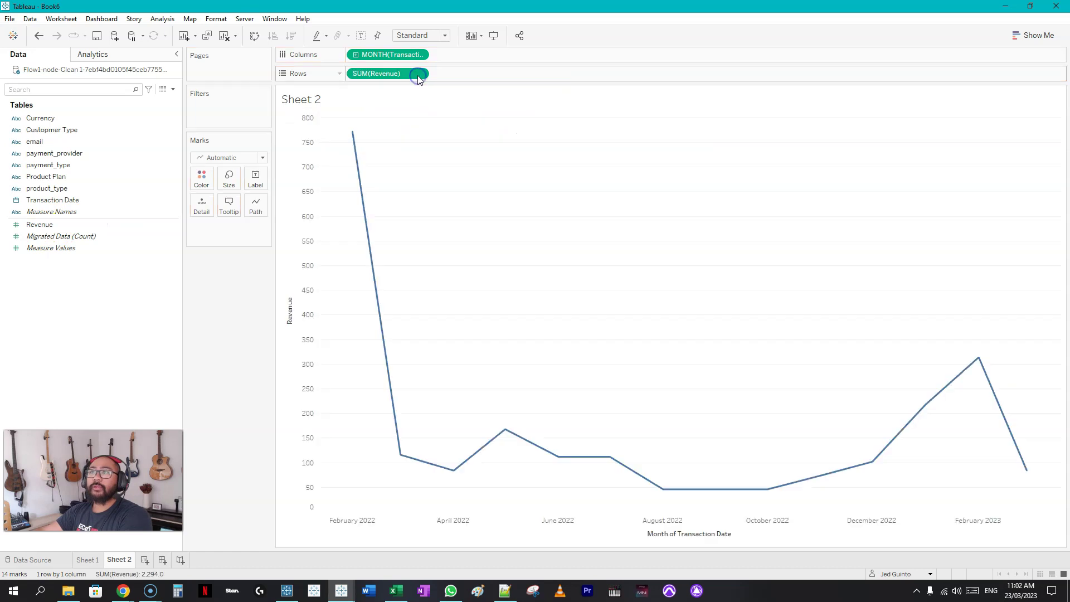
pyautogui.click(223, 157)
pyautogui.click(221, 184)
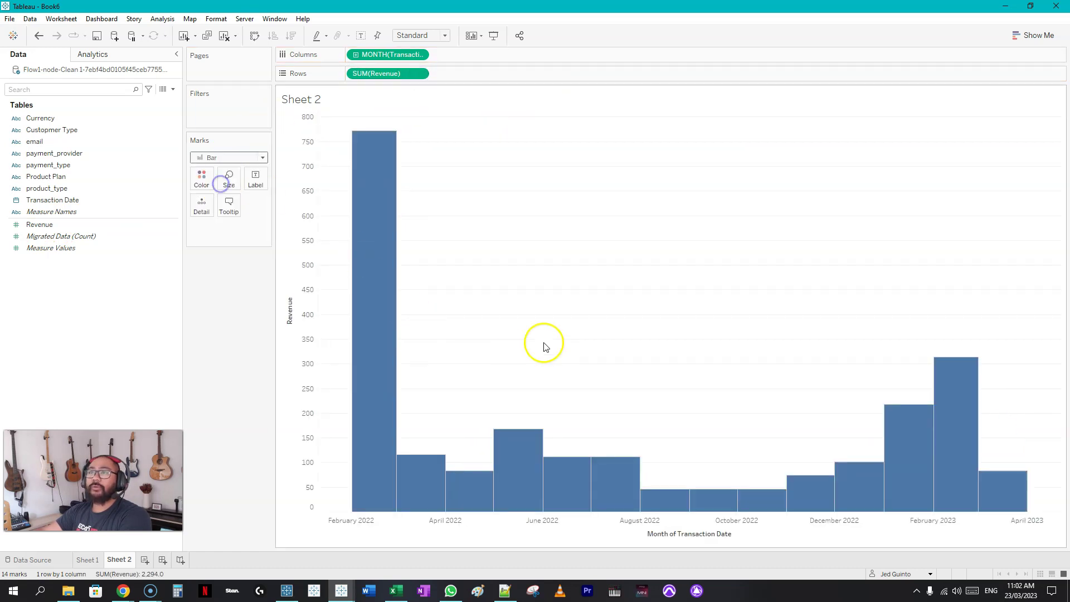
pyautogui.click(150, 591)
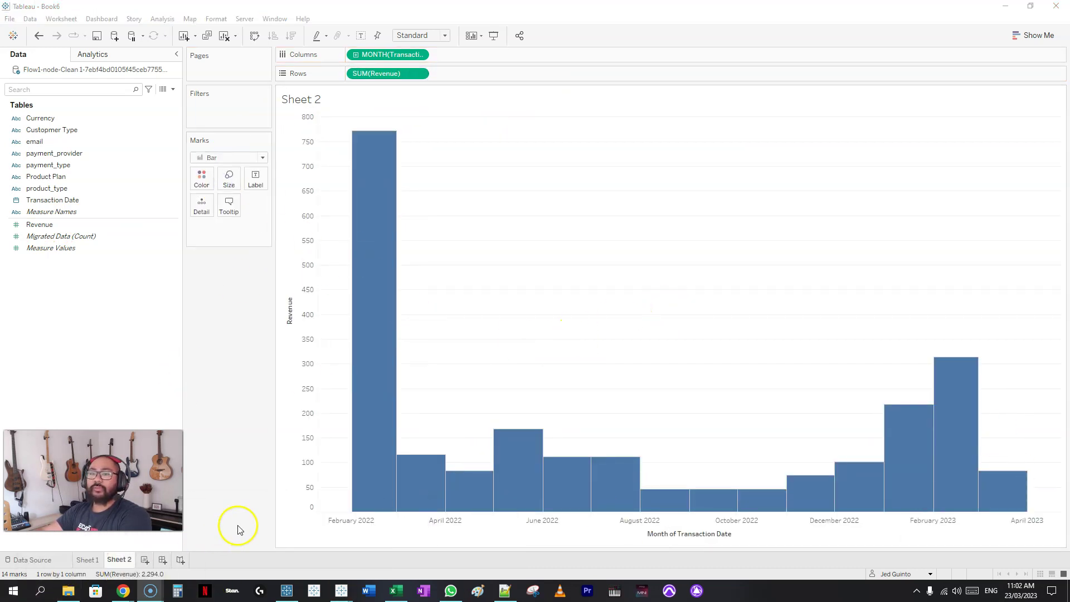
# Return to Sheet 1 and review the payment_type filter settings without changing them.
pyautogui.click(240, 528)
pyautogui.click(87, 559)
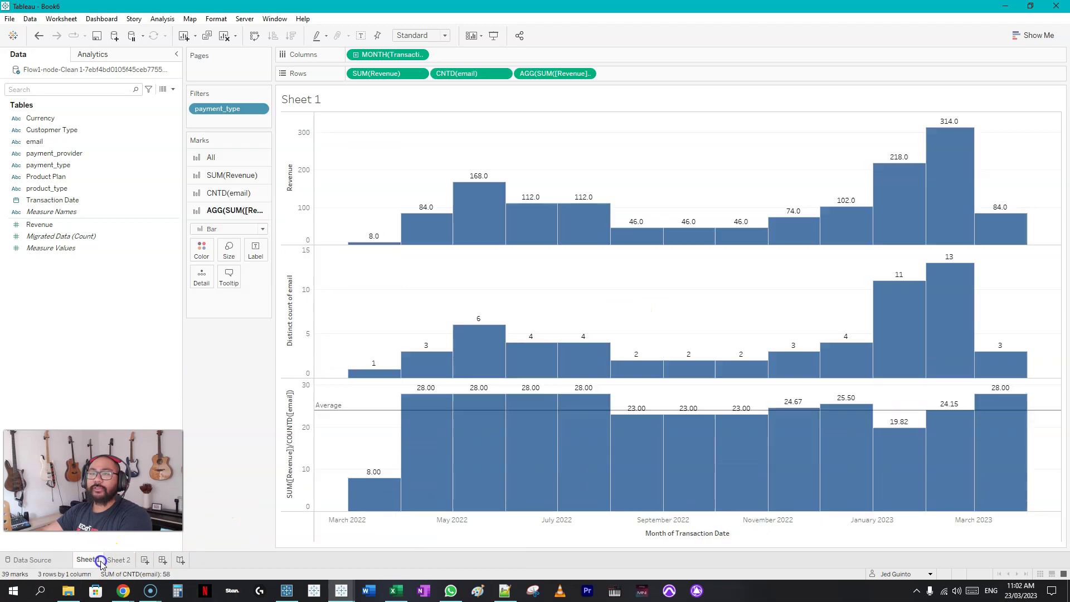
pyautogui.doubleClick(239, 112)
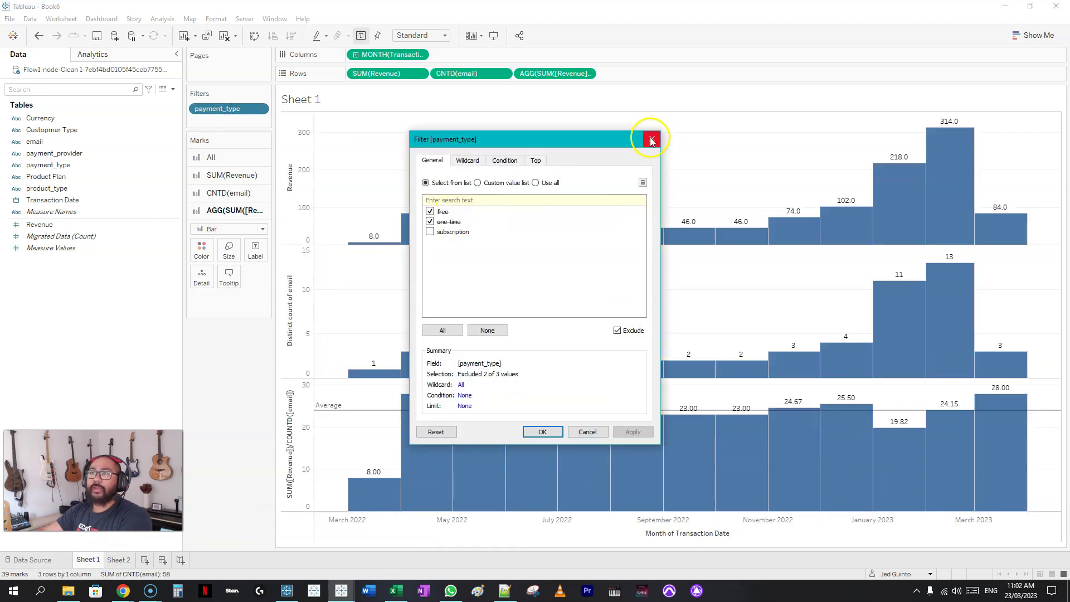
pyautogui.click(651, 139)
# Apply the payment_type filter to Sheet 2 via Selected Worksheets, then view Sheet 2.
pyautogui.rightClick(230, 110)
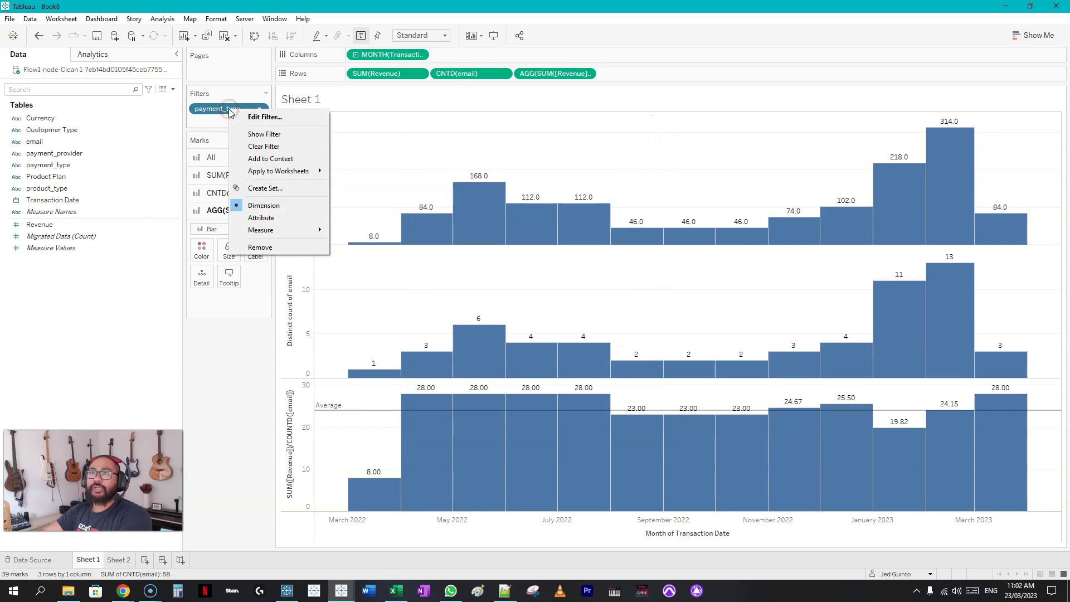
pyautogui.click(286, 172)
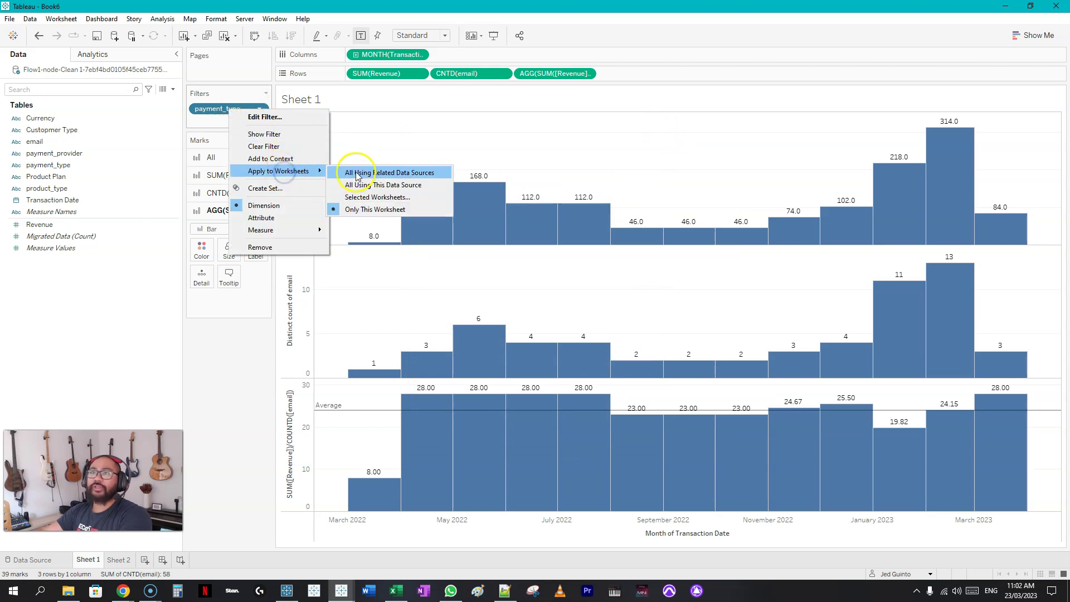
pyautogui.click(367, 197)
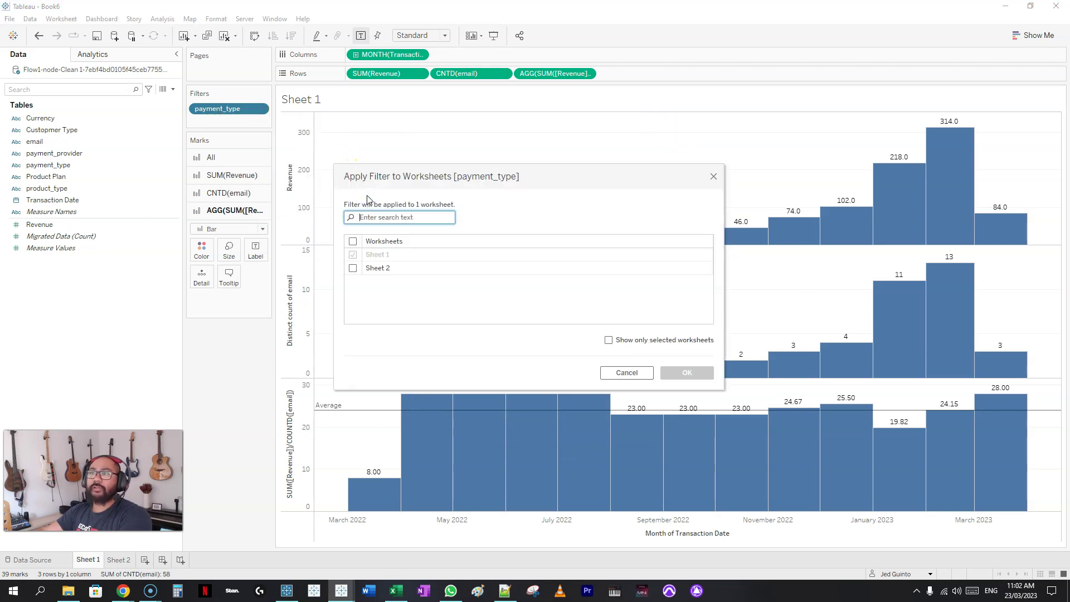
pyautogui.click(352, 271)
pyautogui.click(701, 373)
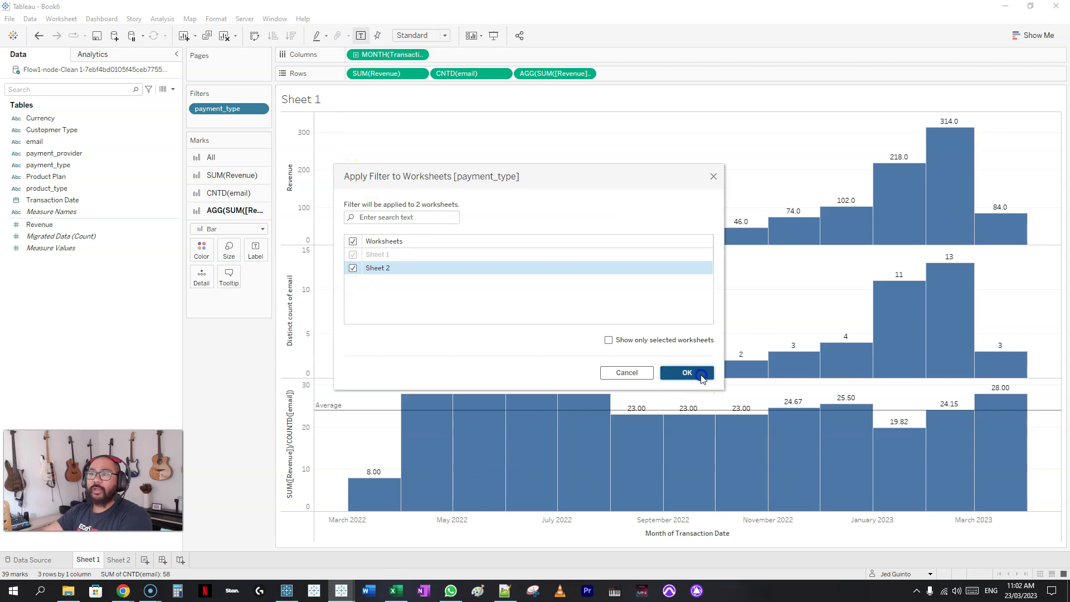
pyautogui.click(132, 559)
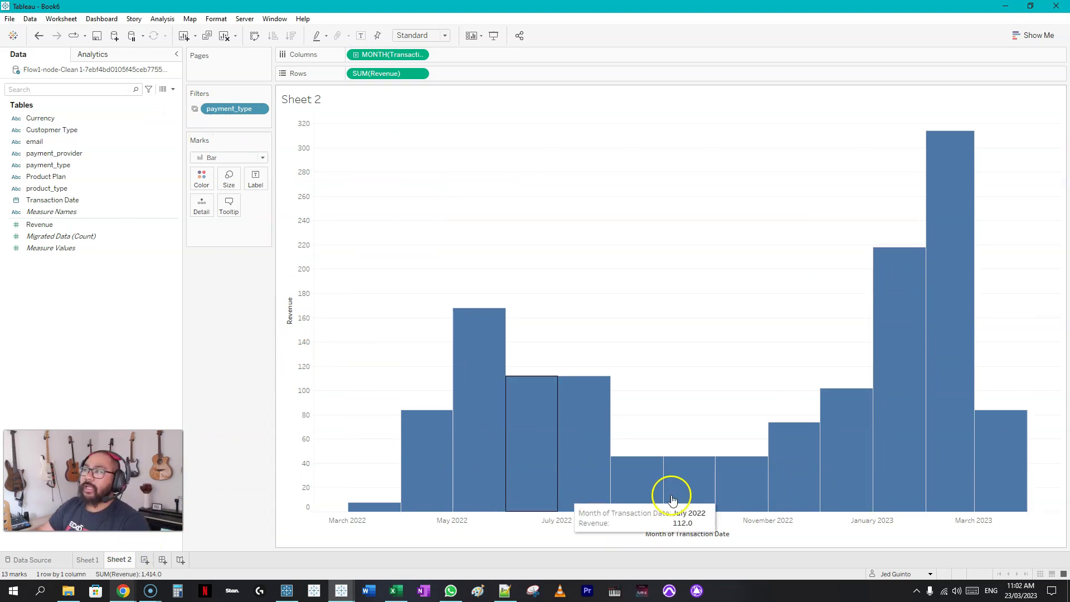
pyautogui.moveTo(441, 429)
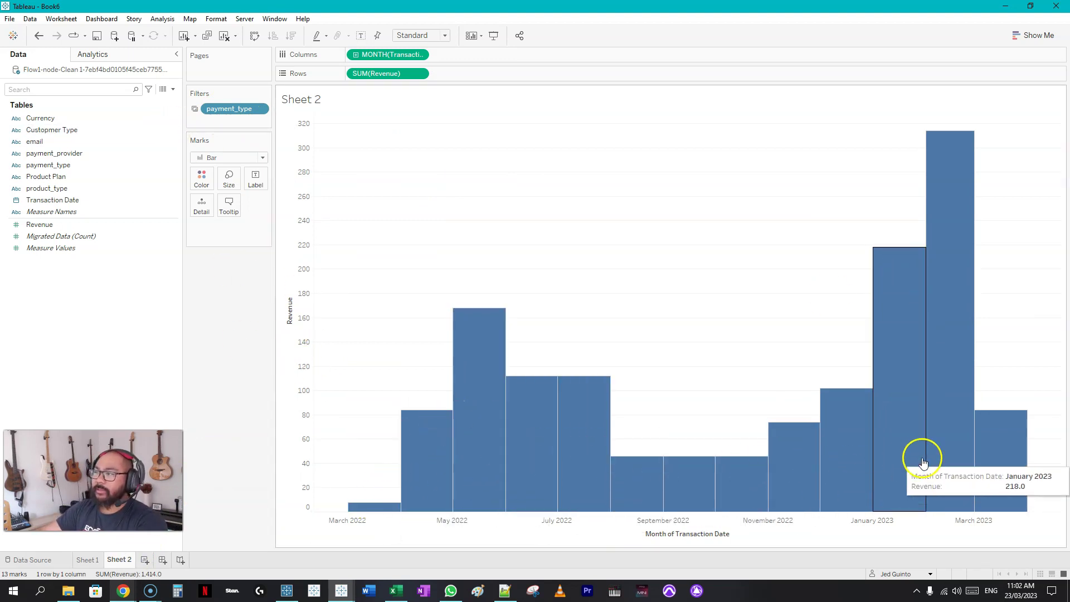
pyautogui.moveTo(34, 142); pyautogui.dragTo(202, 177)
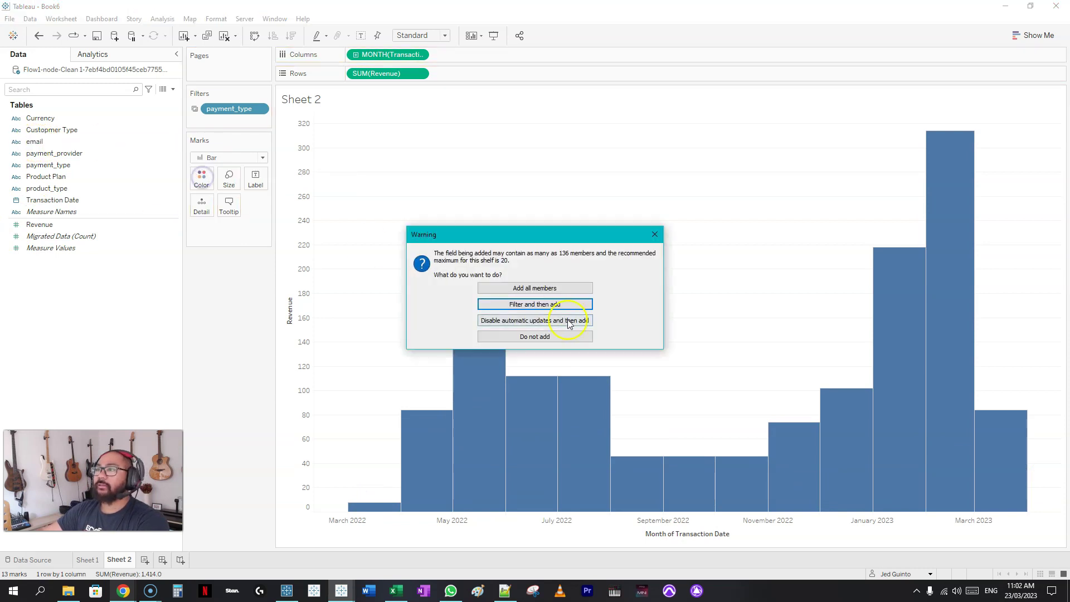
pyautogui.click(538, 288)
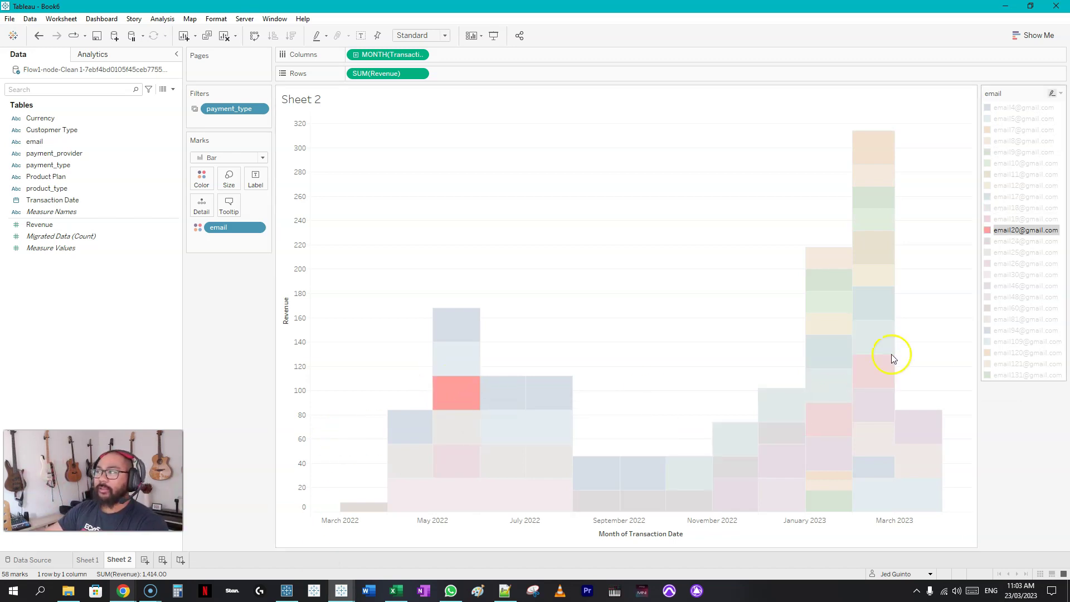
pyautogui.press('Down')
pyautogui.press('Down')
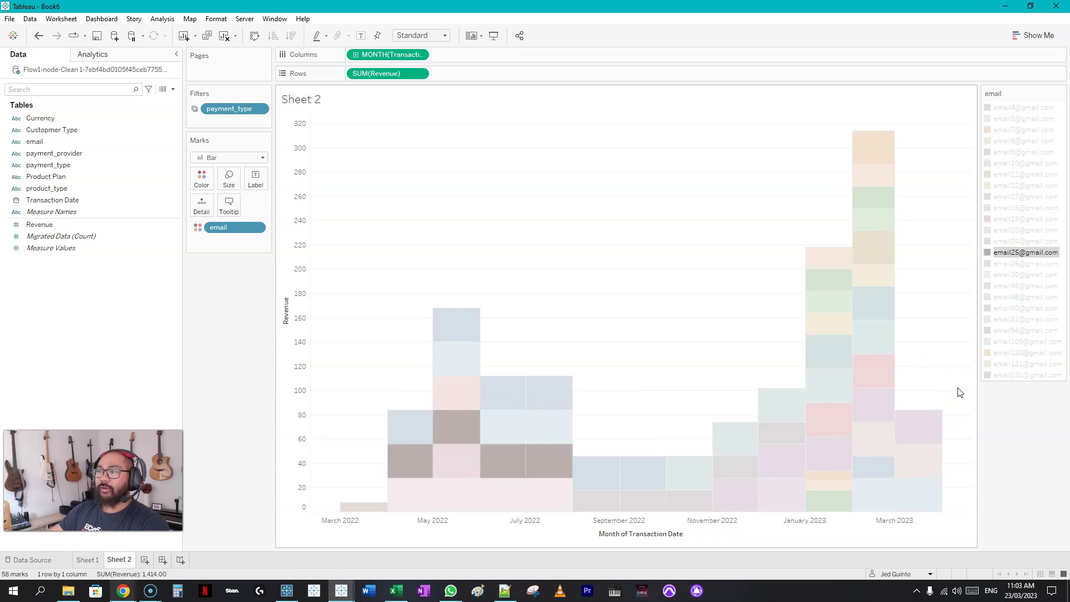
pyautogui.moveTo(550, 463)
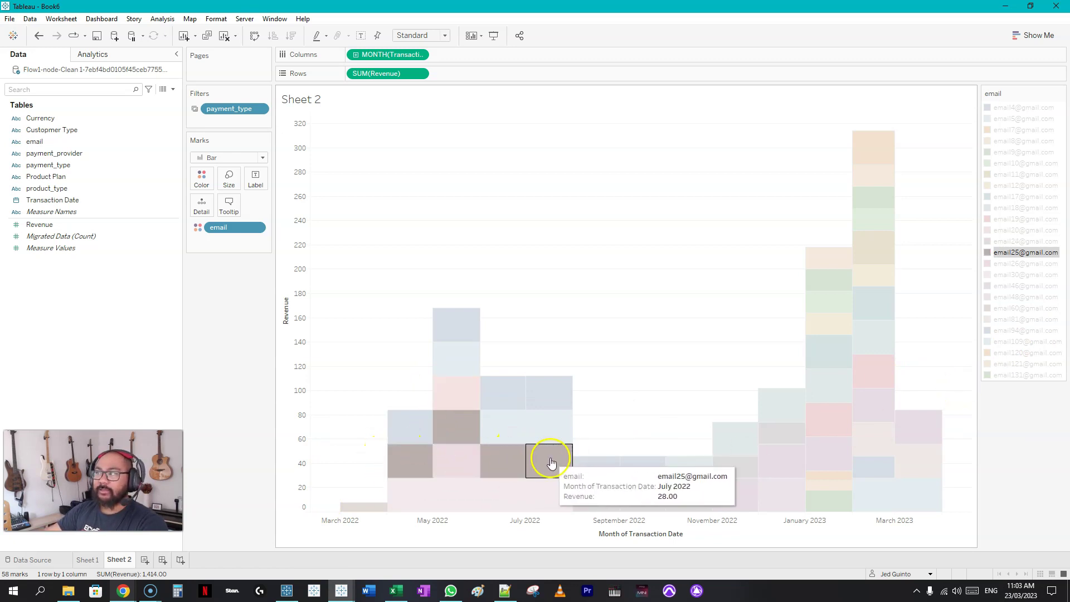
pyautogui.press('Down')
pyautogui.press('Down')
pyautogui.press('Down')
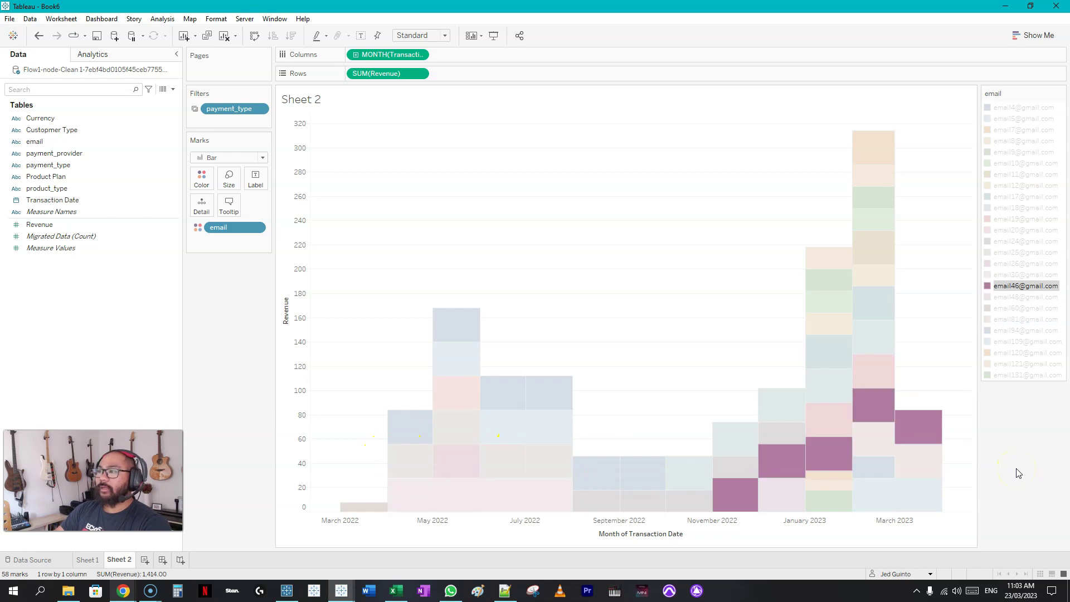
pyautogui.press('Down')
pyautogui.press('Up')
pyautogui.moveTo(787, 465)
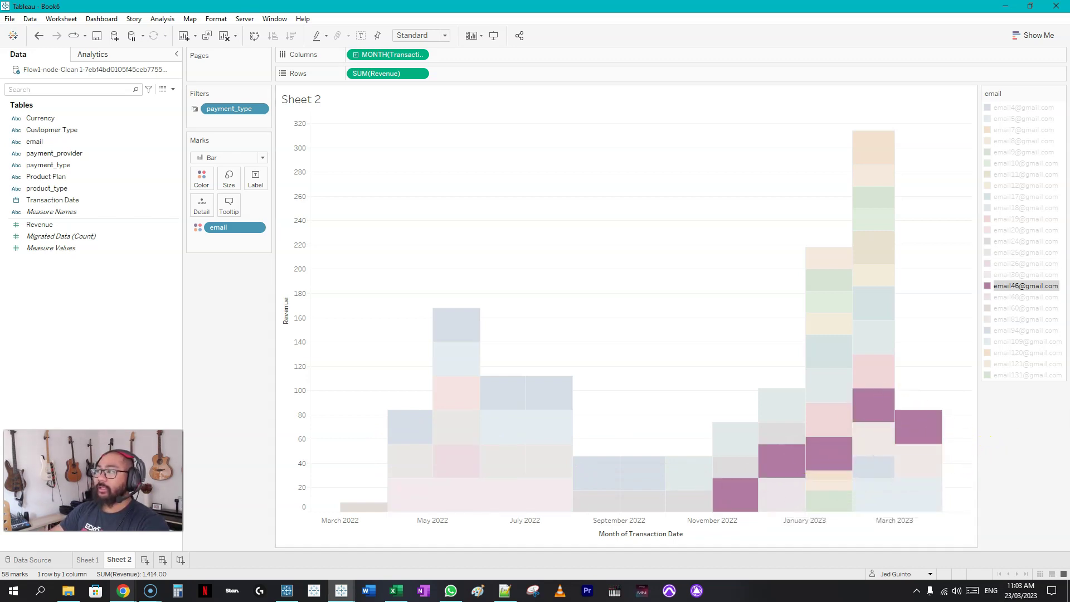
pyautogui.press('Down')
pyautogui.press('Down')
pyautogui.press('Down')
pyautogui.press('Down')
pyautogui.press('Down')
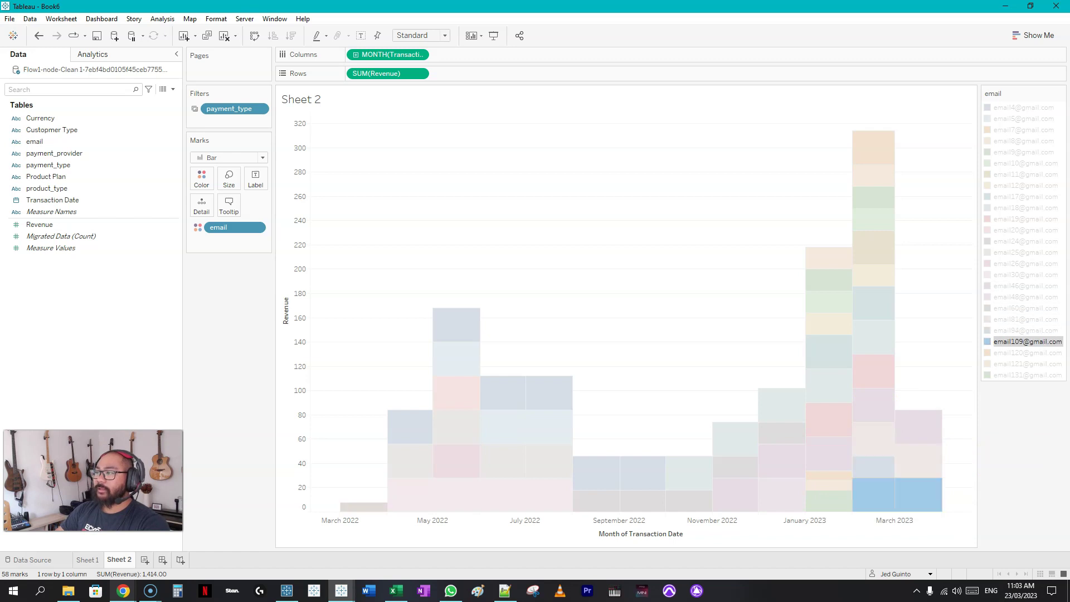
pyautogui.press('Down')
pyautogui.press('Down')
pyautogui.press('Down')
pyautogui.press('Up')
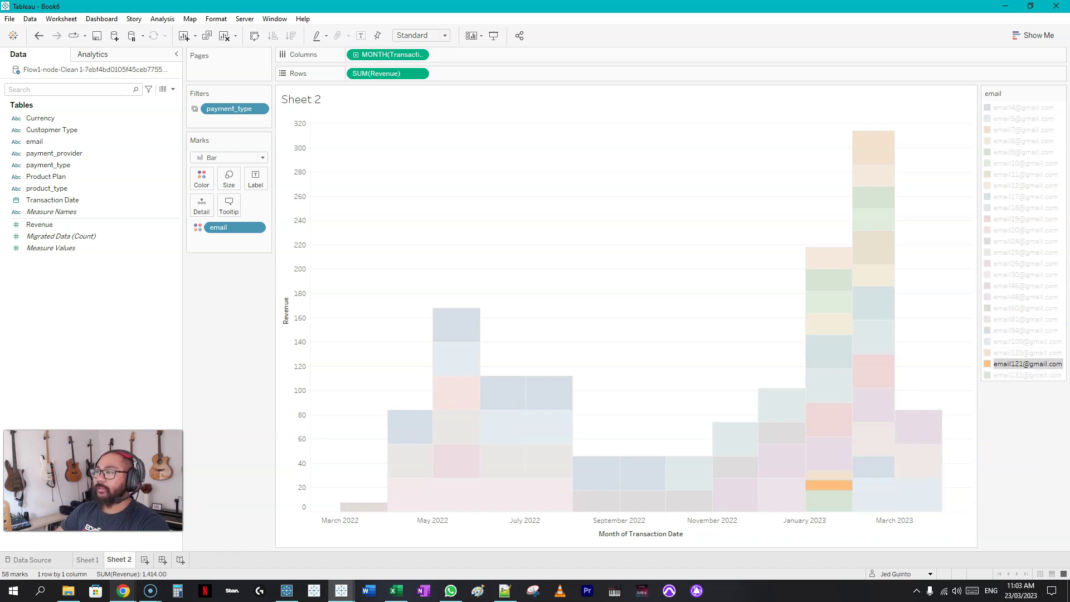
pyautogui.press('Up')
pyautogui.press('Up')
pyautogui.press('Up')
pyautogui.press('Up')
pyautogui.press('Up')
pyautogui.press('Up')
pyautogui.press('Up')
pyautogui.press('Up')
pyautogui.press('Up')
pyautogui.press('Up')
pyautogui.press('Up')
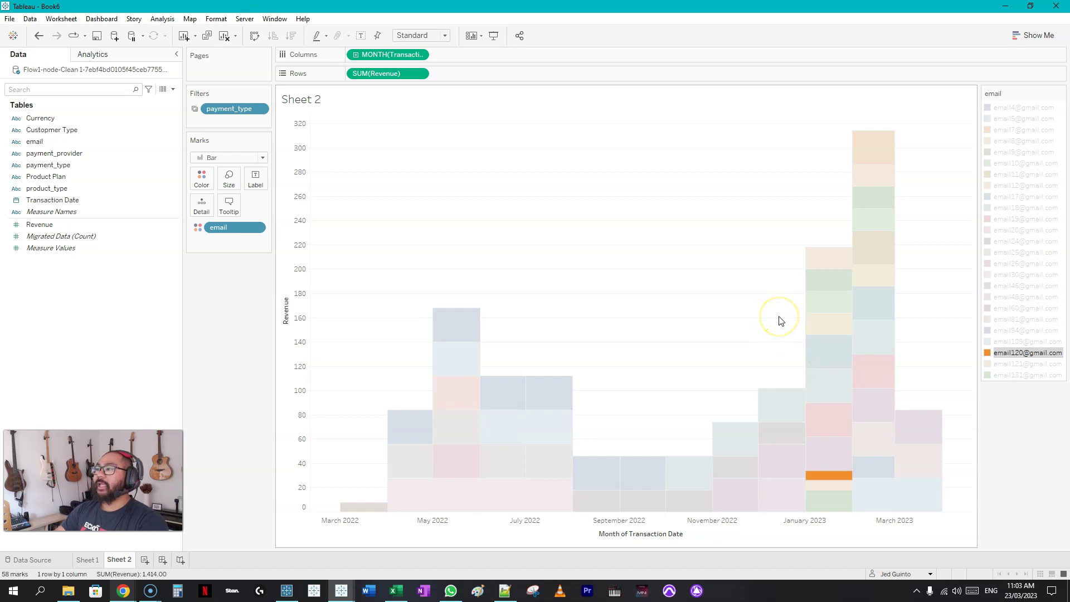
pyautogui.press('Down')
pyautogui.press('Down')
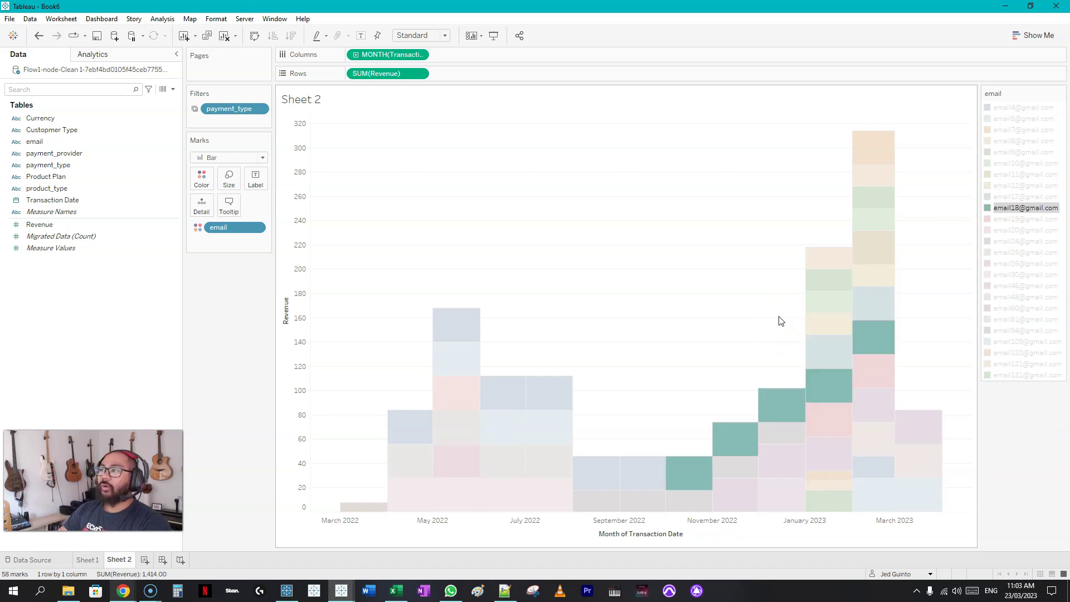
pyautogui.press('Up')
pyautogui.press('Up')
pyautogui.press('Up')
pyautogui.press('Up')
pyautogui.press('Up')
pyautogui.press('Up')
pyautogui.press('Up')
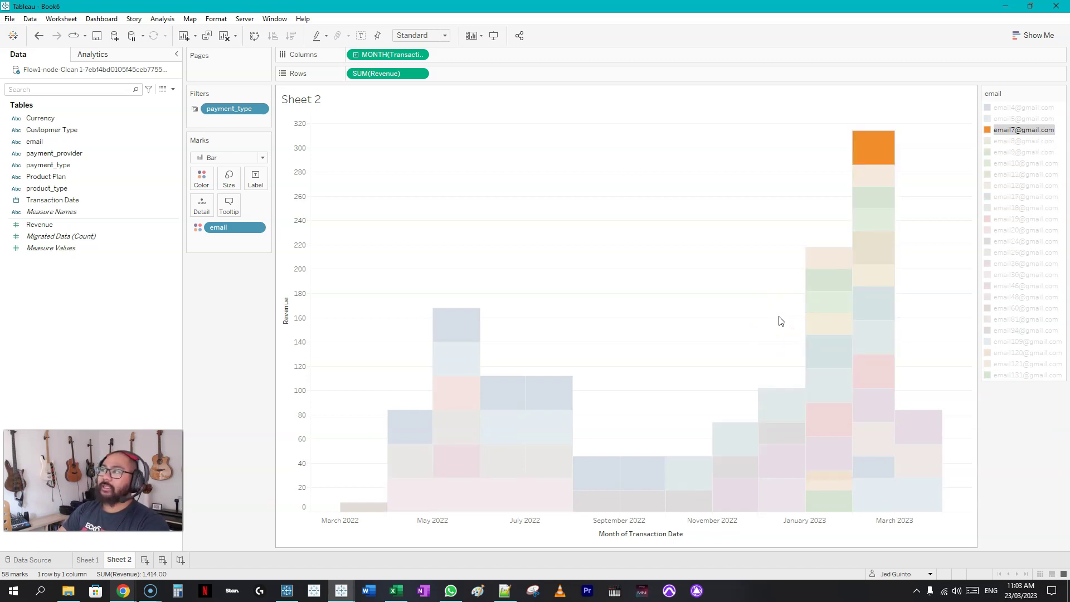
pyautogui.press('Up')
pyautogui.press('Up')
# Clear the customer highlight and keep only the January–March 2023 bars.
pyautogui.click(779, 316)
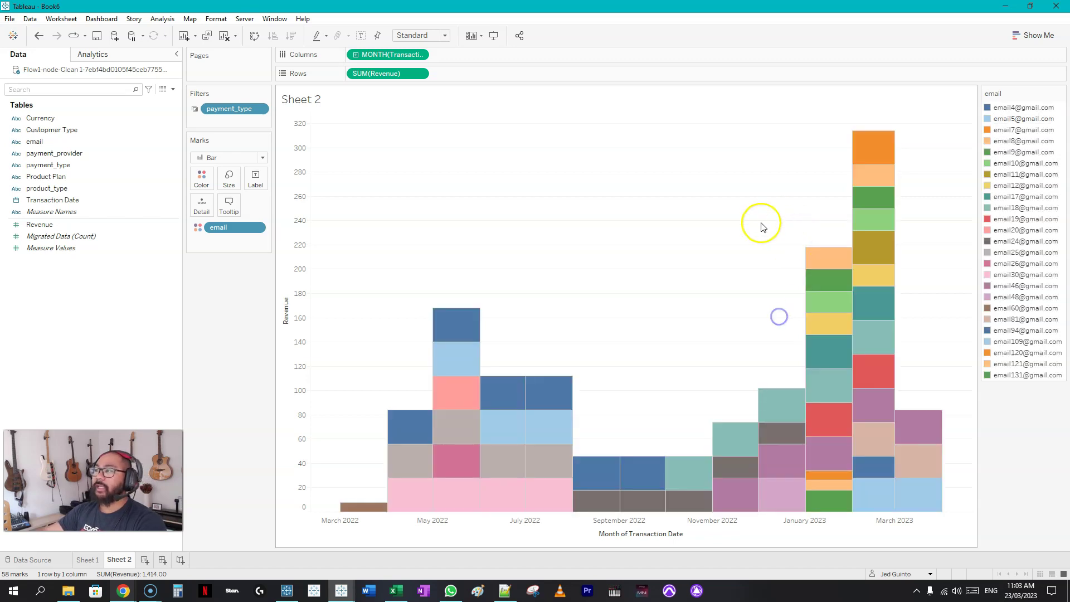
pyautogui.moveTo(821, 138); pyautogui.dragTo(922, 507)
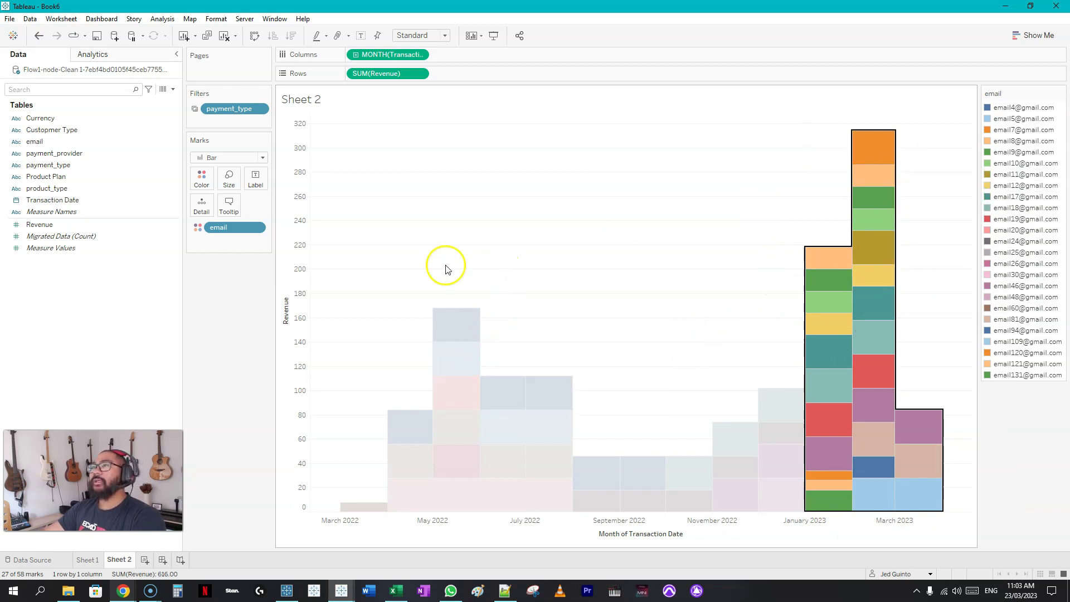
pyautogui.moveTo(817, 283)
pyautogui.moveTo(870, 234)
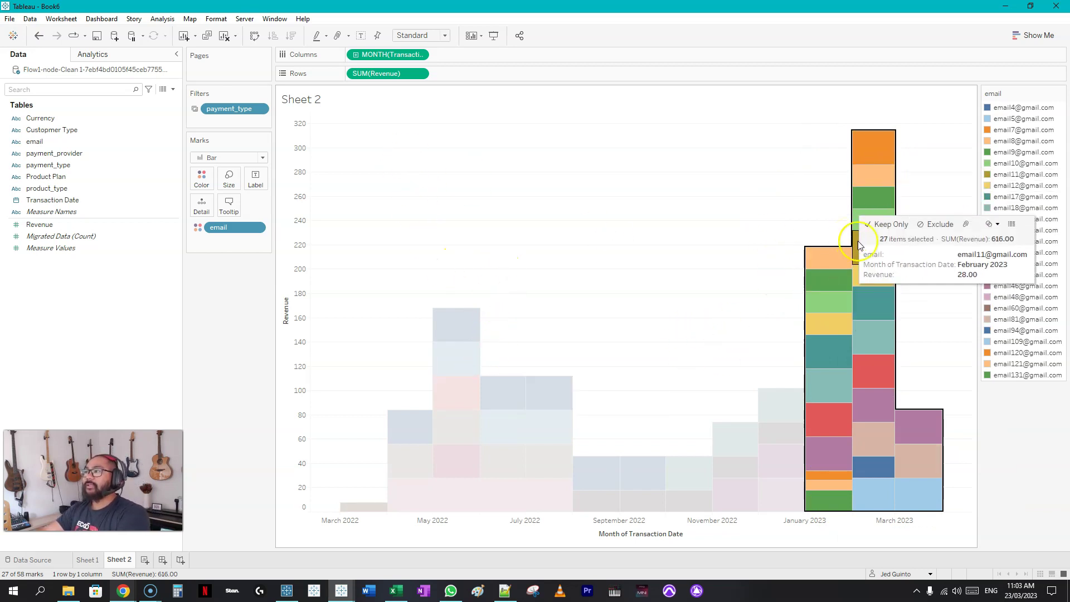
pyautogui.click(892, 224)
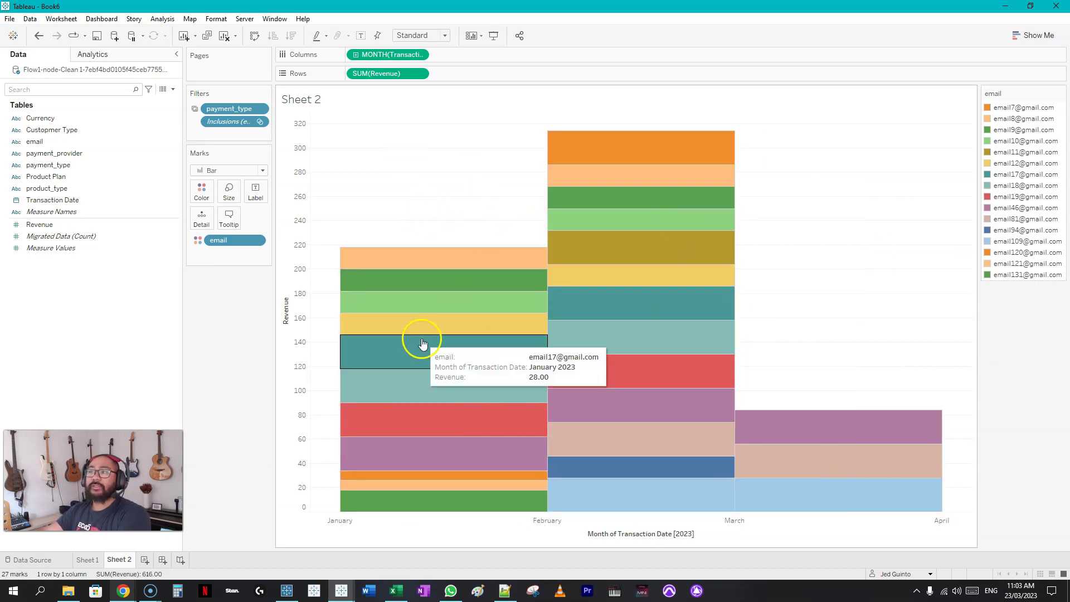
# Remove MONTH and SUM(Revenue) from the shelves and list customer emails on Rows.
pyautogui.moveTo(499, 290)
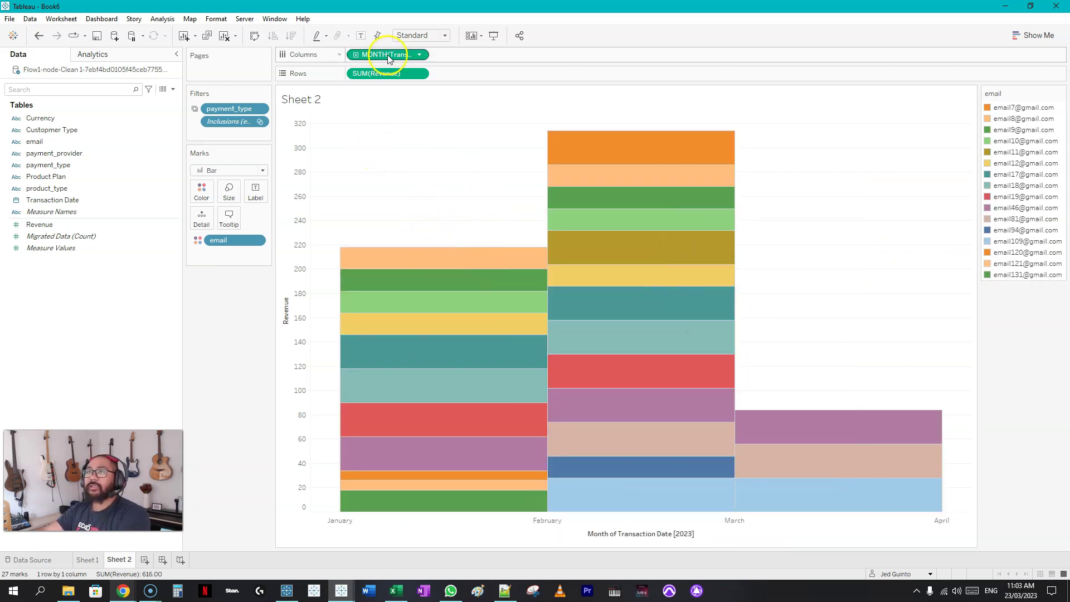
pyautogui.moveTo(389, 57); pyautogui.dragTo(202, 385)
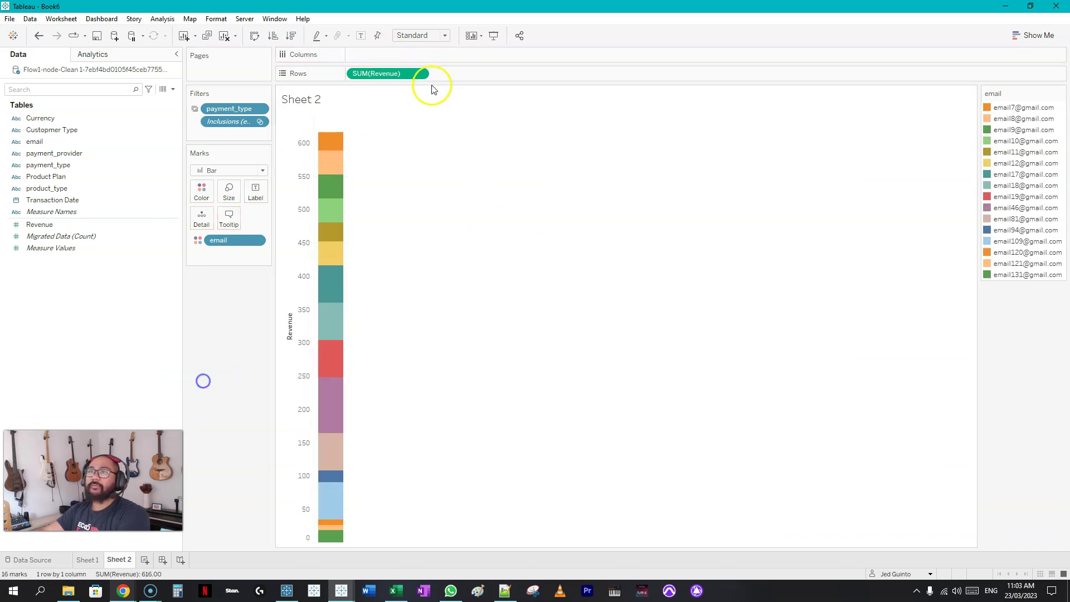
pyautogui.moveTo(382, 74); pyautogui.dragTo(238, 322)
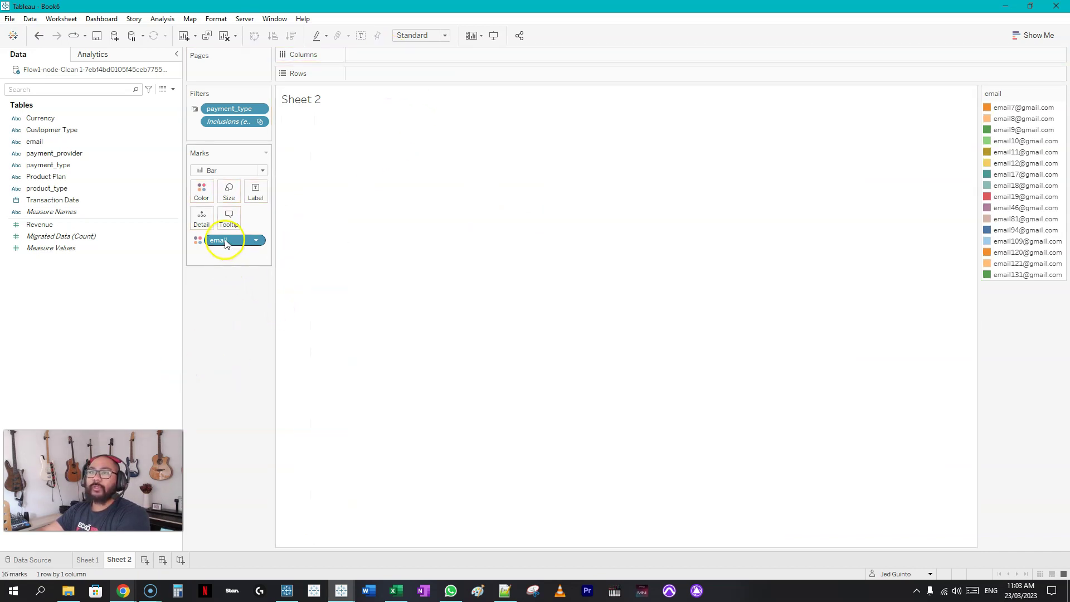
pyautogui.moveTo(228, 240); pyautogui.dragTo(376, 71)
# Change the email pill on Rows to Measure > Count (Distinct), showing 16 customers.
pyautogui.rightClick(376, 72)
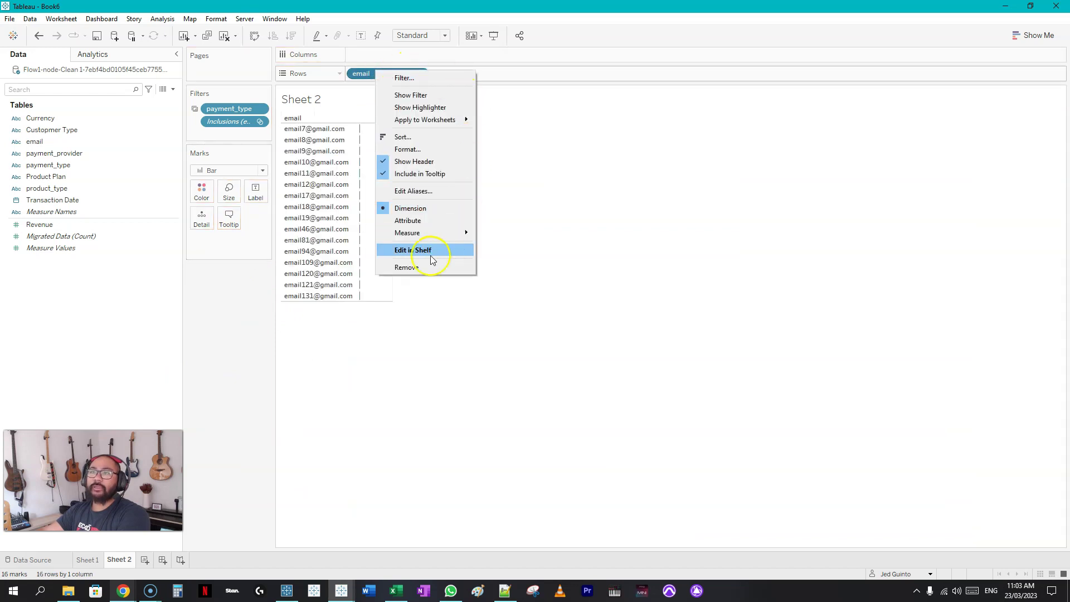
pyautogui.click(570, 351)
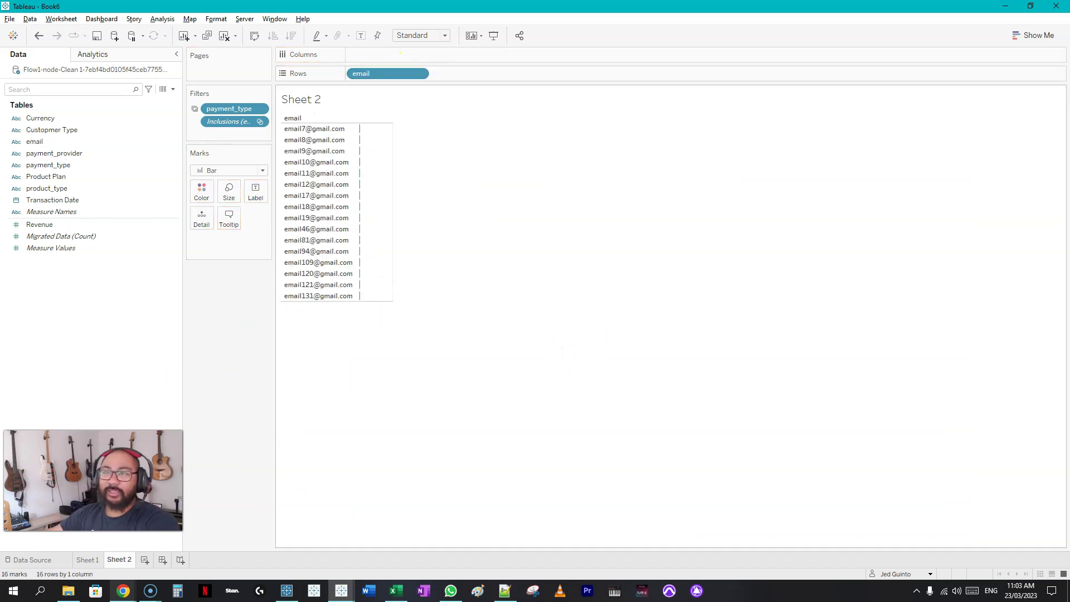
pyautogui.moveTo(566, 310)
pyautogui.mouseDown()
pyautogui.moveTo(182, 443)
pyautogui.moveTo(34, 555)
pyautogui.mouseUp()
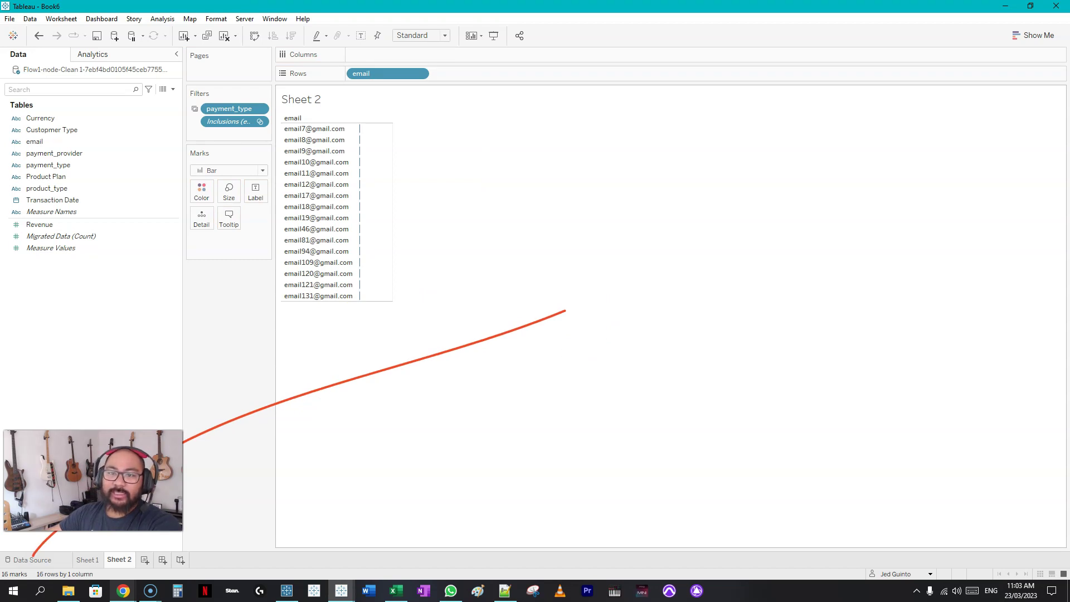
pyautogui.press('Escape')
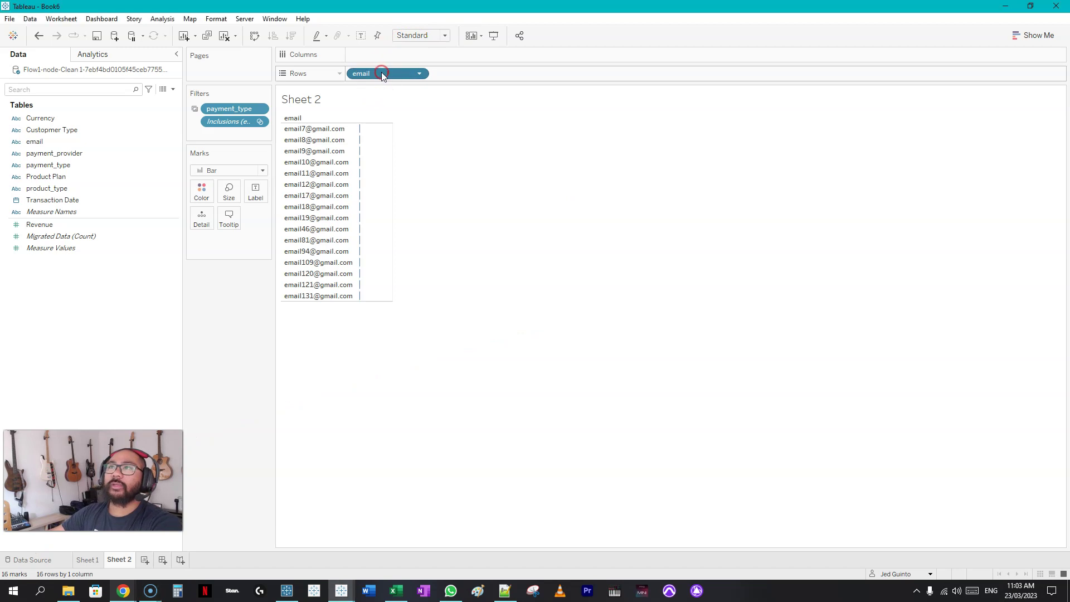
pyautogui.rightClick(381, 72)
pyautogui.moveTo(424, 234)
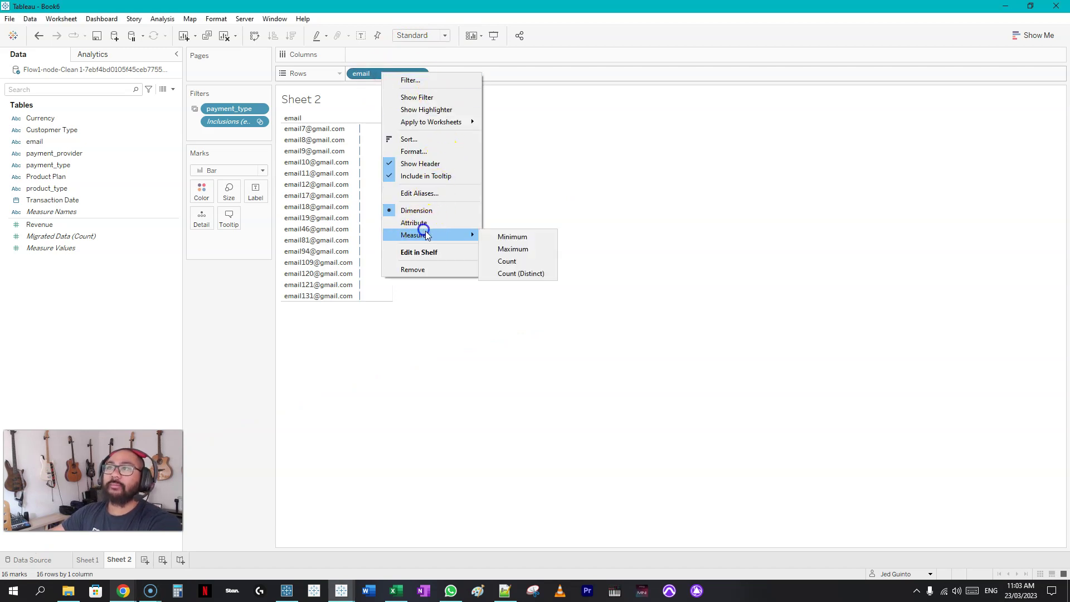
pyautogui.click(522, 276)
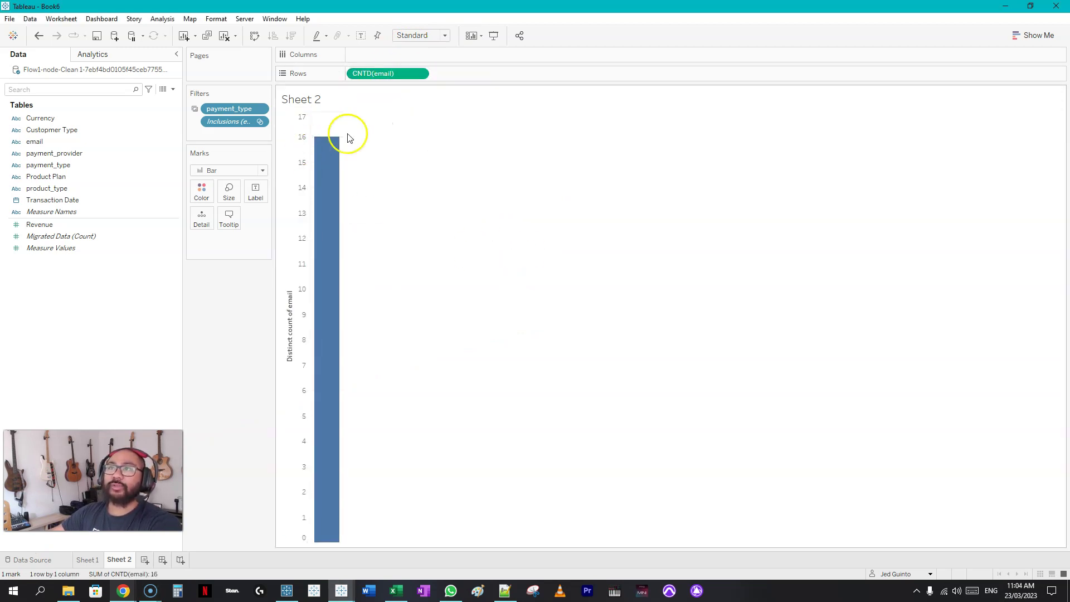
# Check the average revenue per customer on Sheet 1, then return to Sheet 2.
pyautogui.moveTo(321, 182)
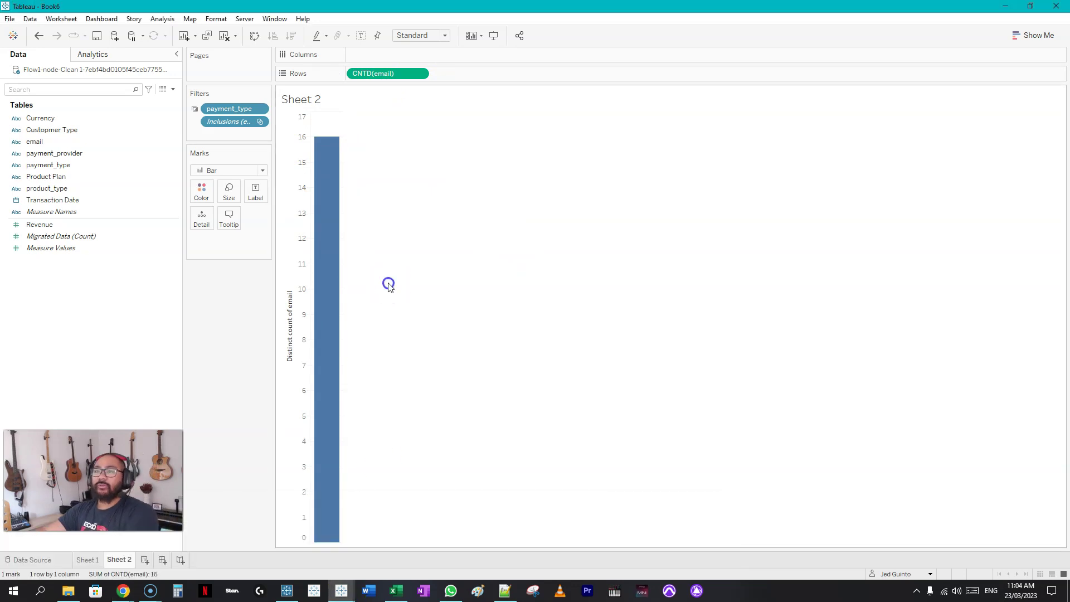
pyautogui.click(99, 560)
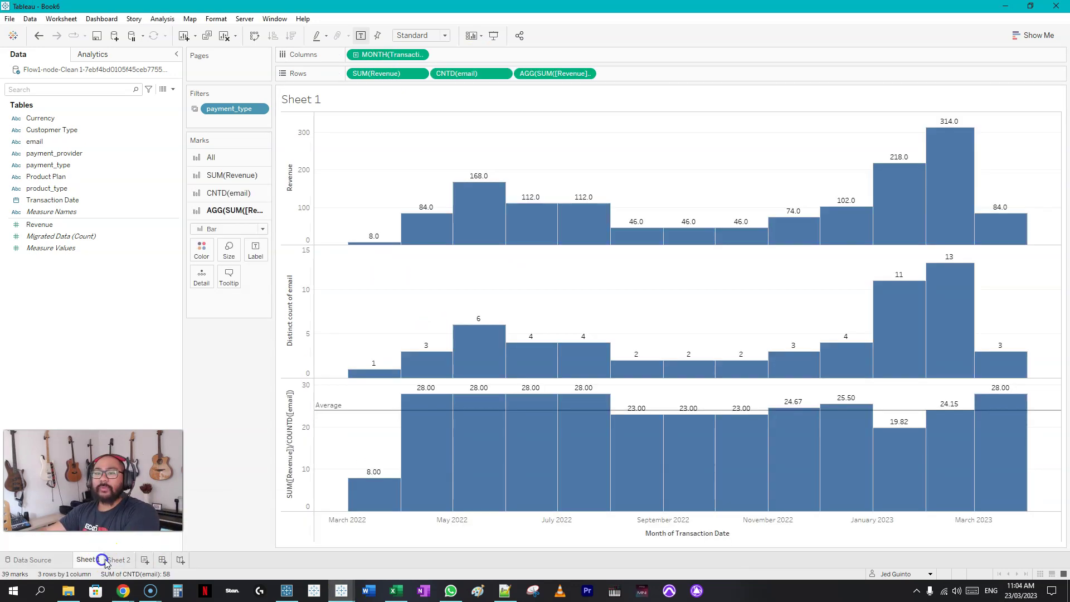
pyautogui.moveTo(489, 352)
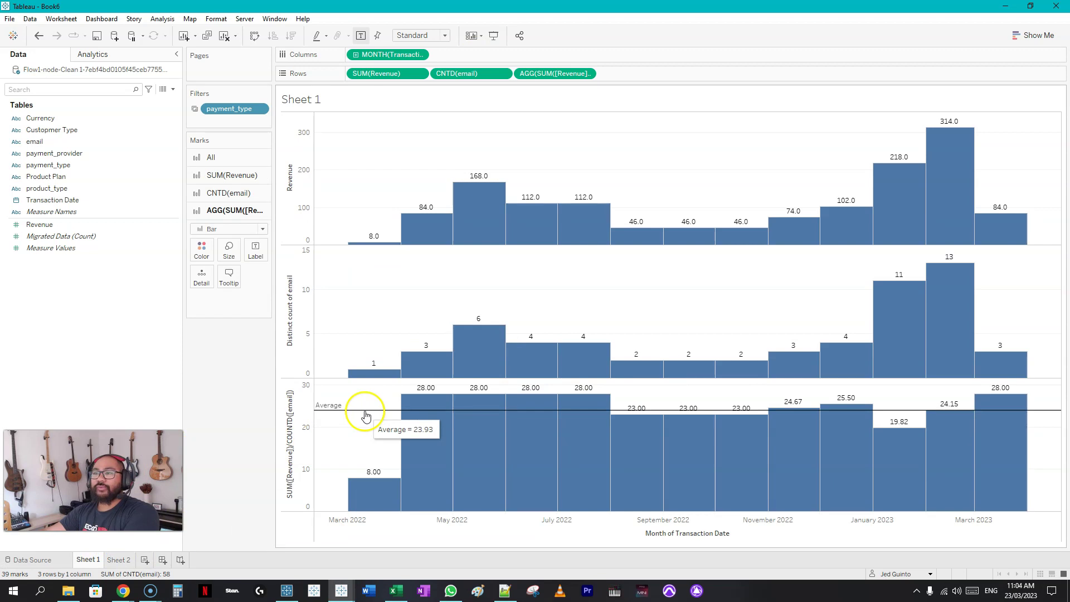
pyautogui.click(119, 560)
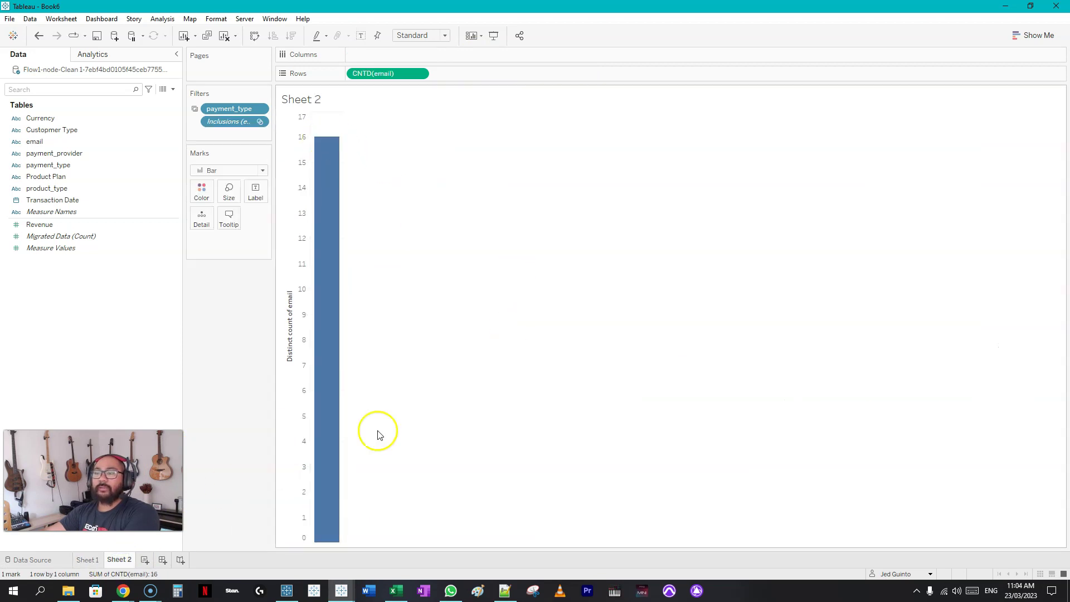
# Compute 24 × 16 in Calculator to get the 384 monthly estimate.
pyautogui.click(178, 592)
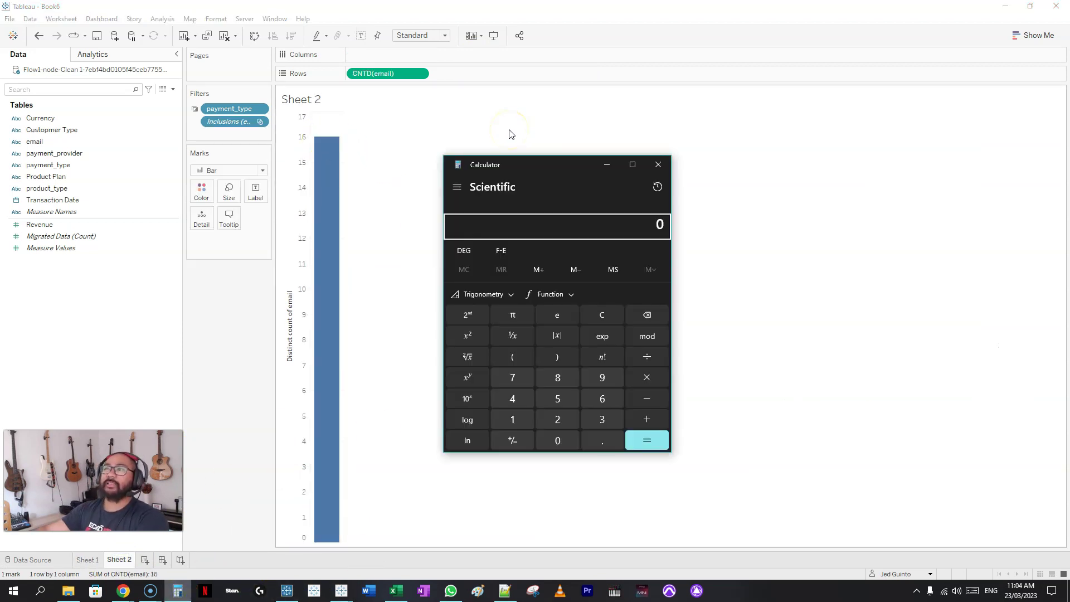
pyautogui.write('24*16')
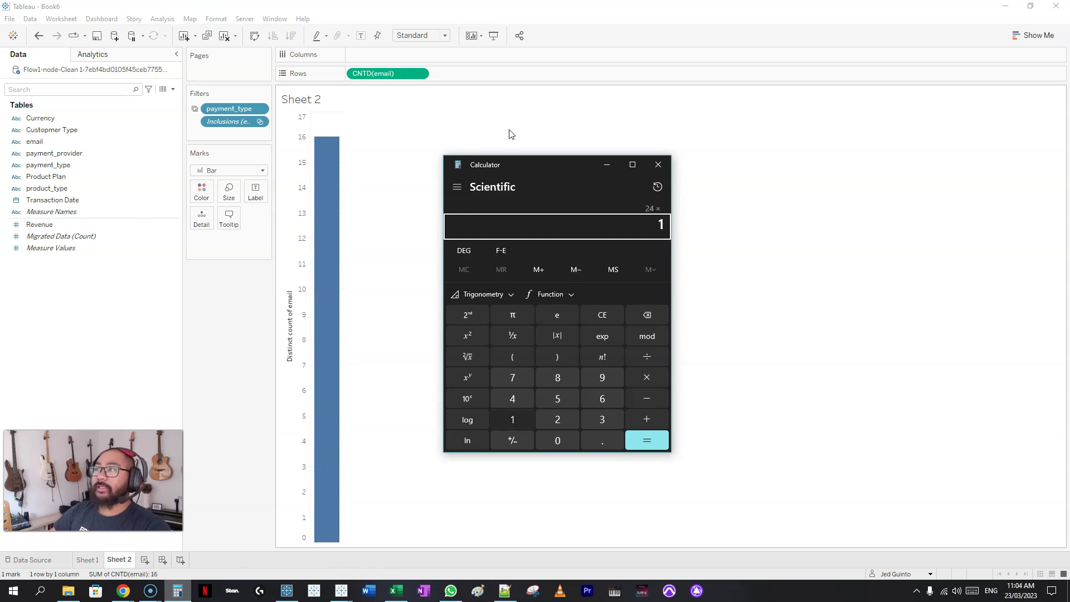
pyautogui.click(646, 440)
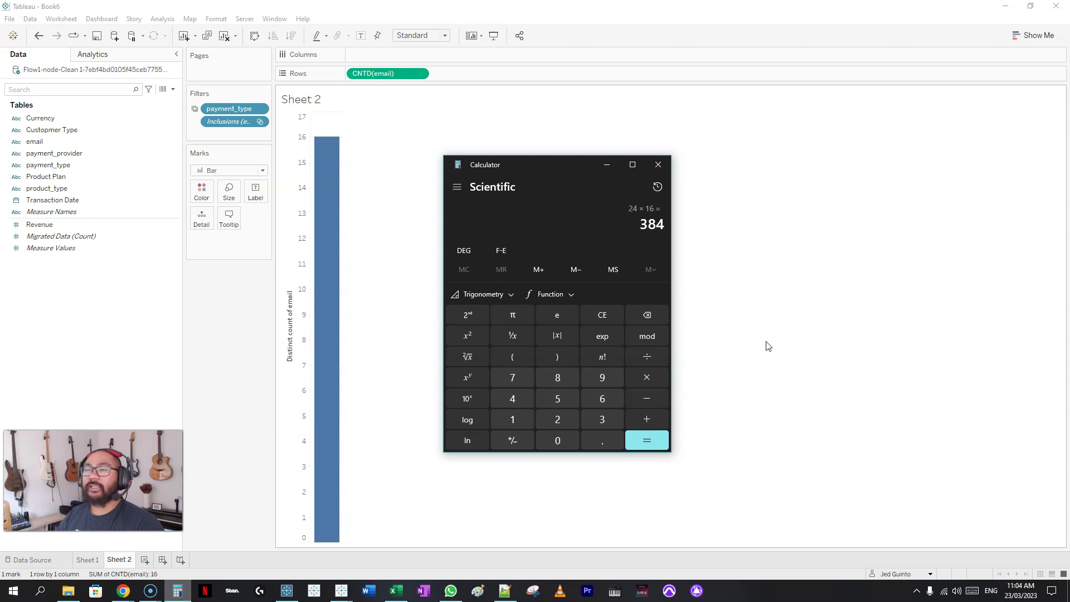
pyautogui.click(779, 343)
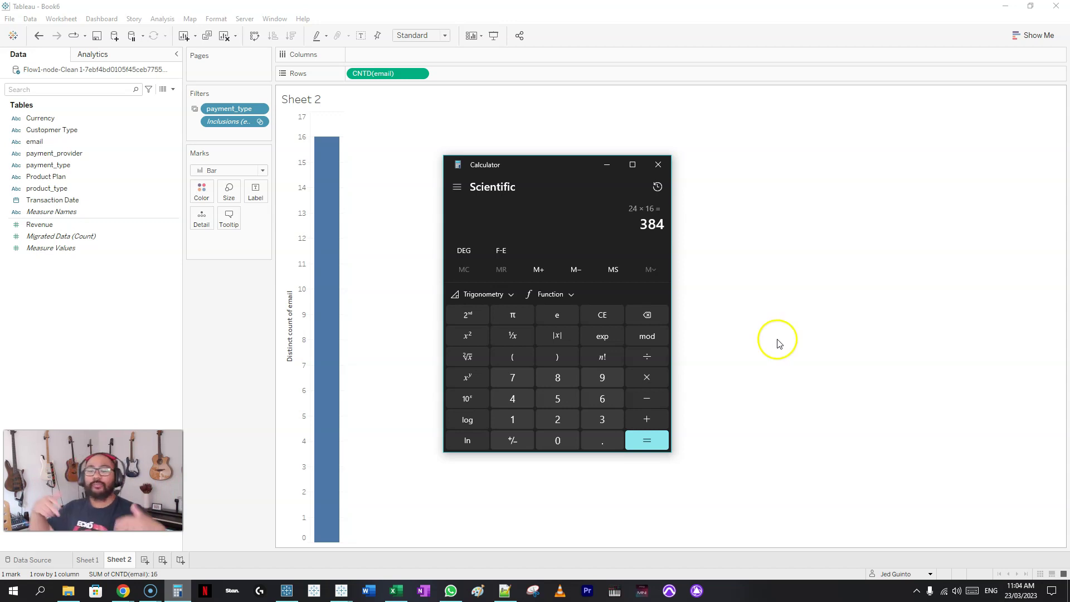